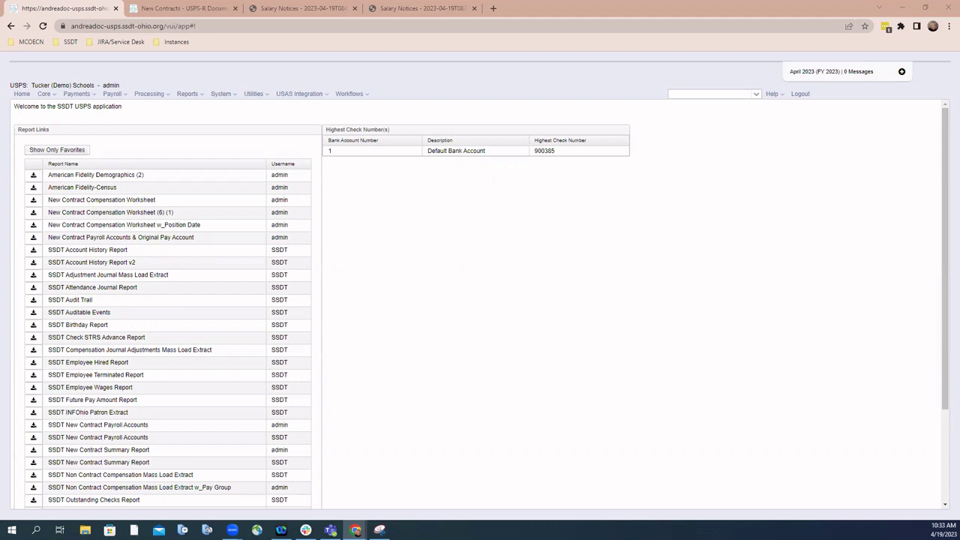
# - Under Processing > New Contracts, search for the new-contract employee and open their dashboard
pyautogui.click(149, 96)
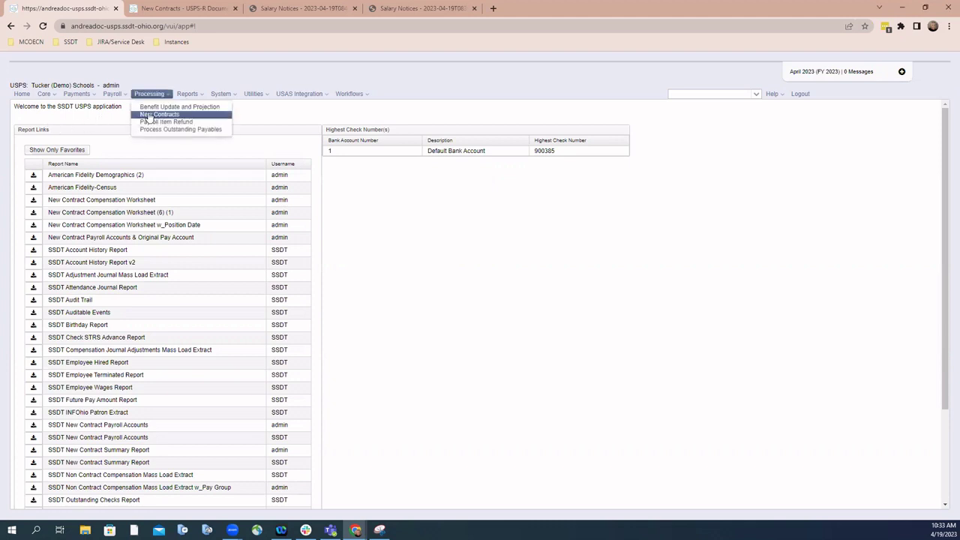
pyautogui.click(149, 115)
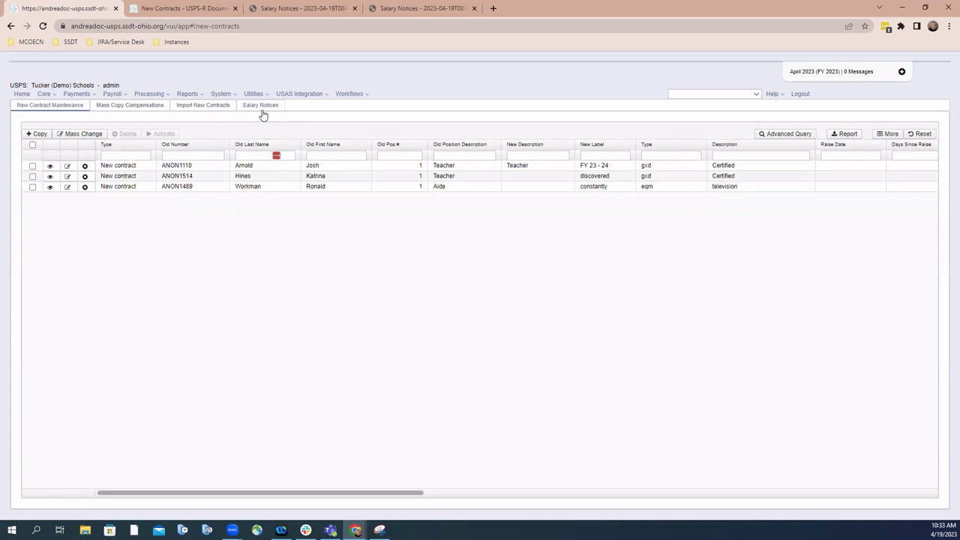
pyautogui.click(698, 93)
pyautogui.write('a')
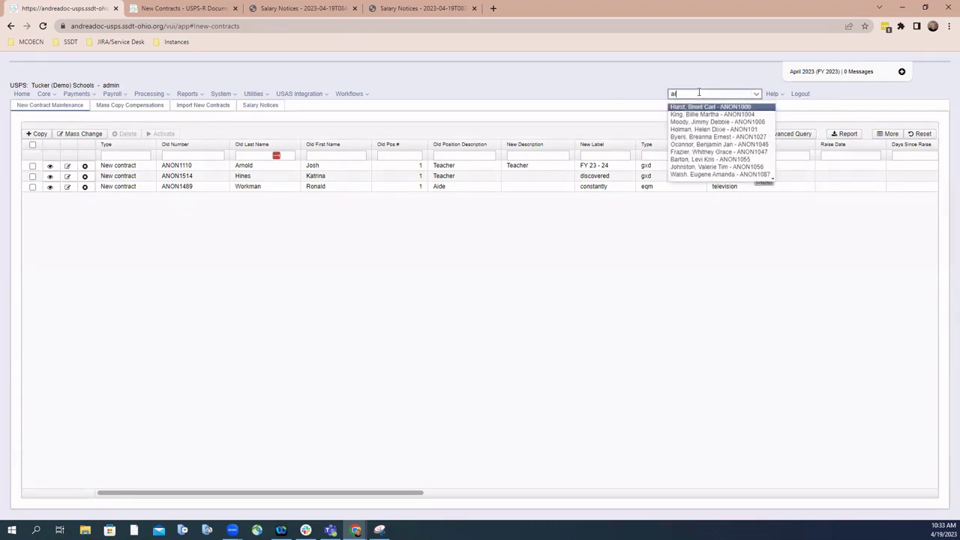
pyautogui.write('rnol')
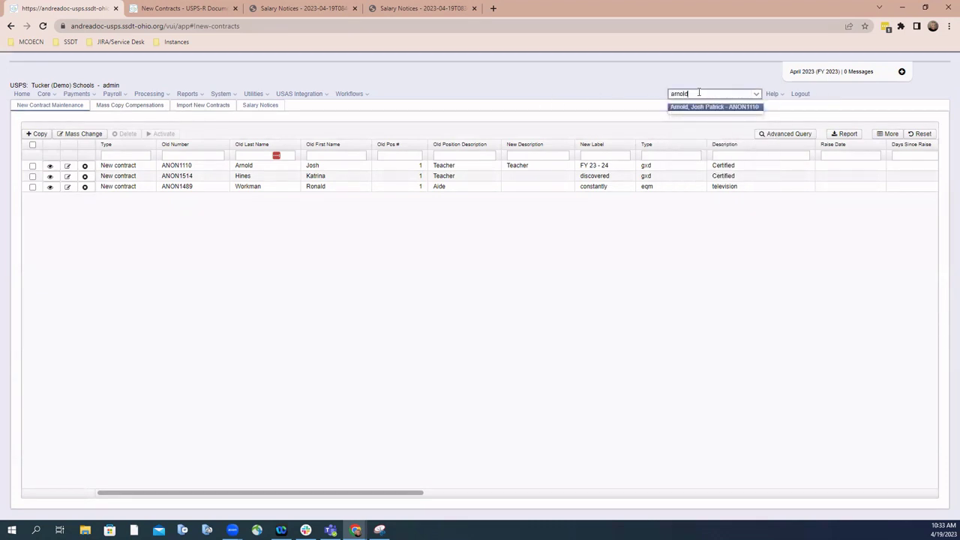
pyautogui.write('d')
pyautogui.click(696, 111)
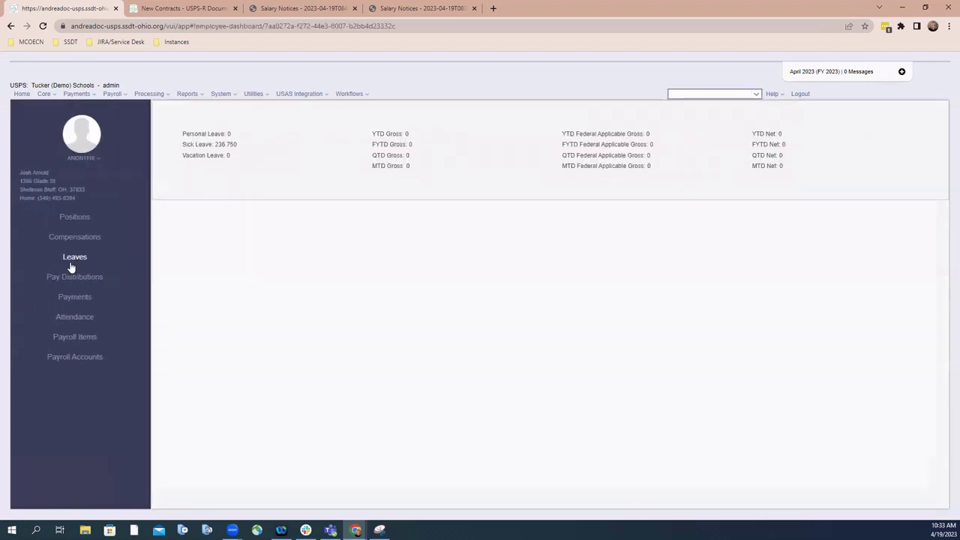
# - Review the Teacher Legacy record in the employee's Compensations list, then close it
pyautogui.click(69, 240)
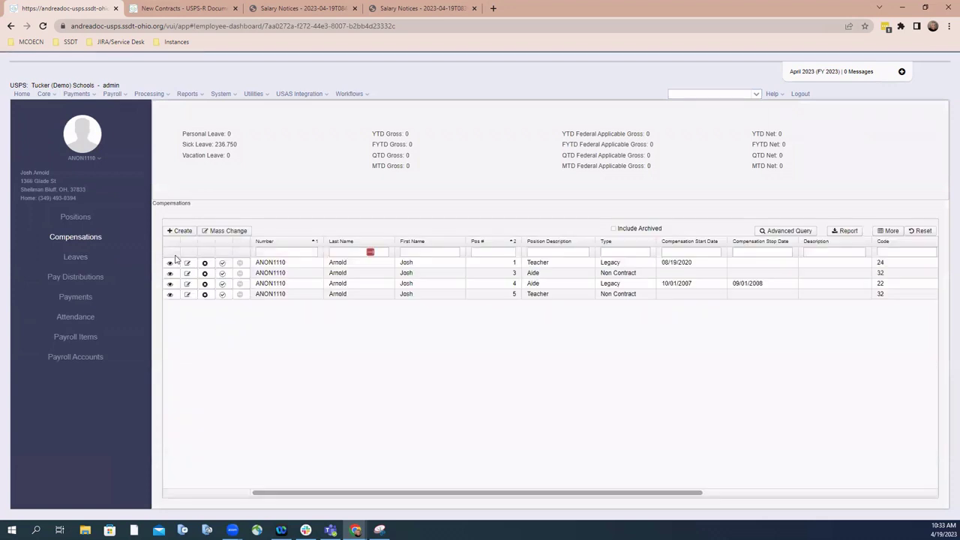
pyautogui.click(169, 263)
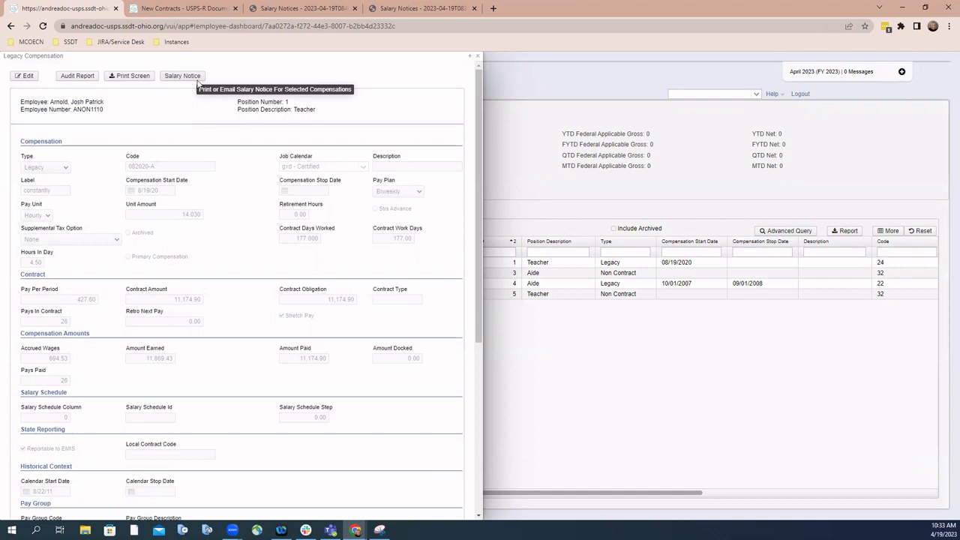
pyautogui.click(478, 57)
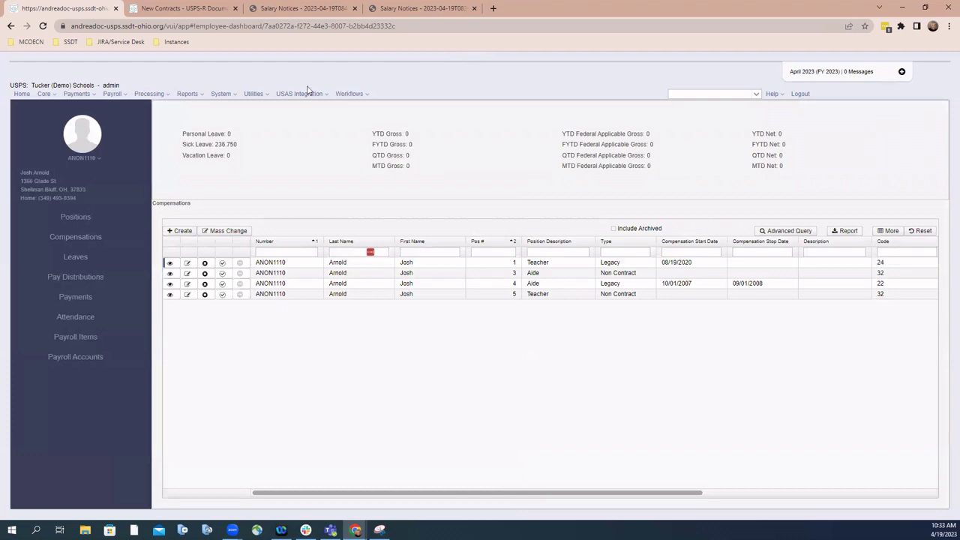
# - Bring up the Generate Salary Notices form from Processing > New Contracts
pyautogui.click(166, 96)
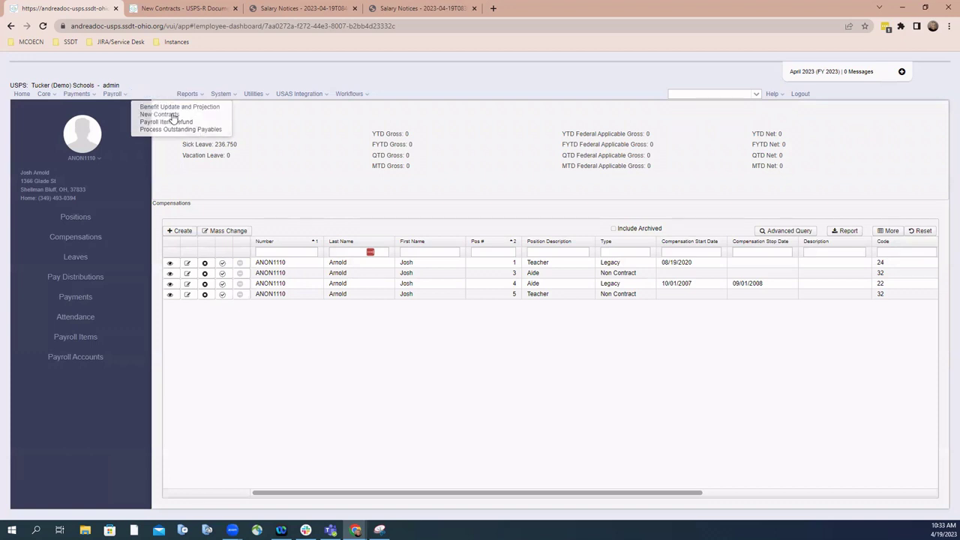
pyautogui.click(159, 114)
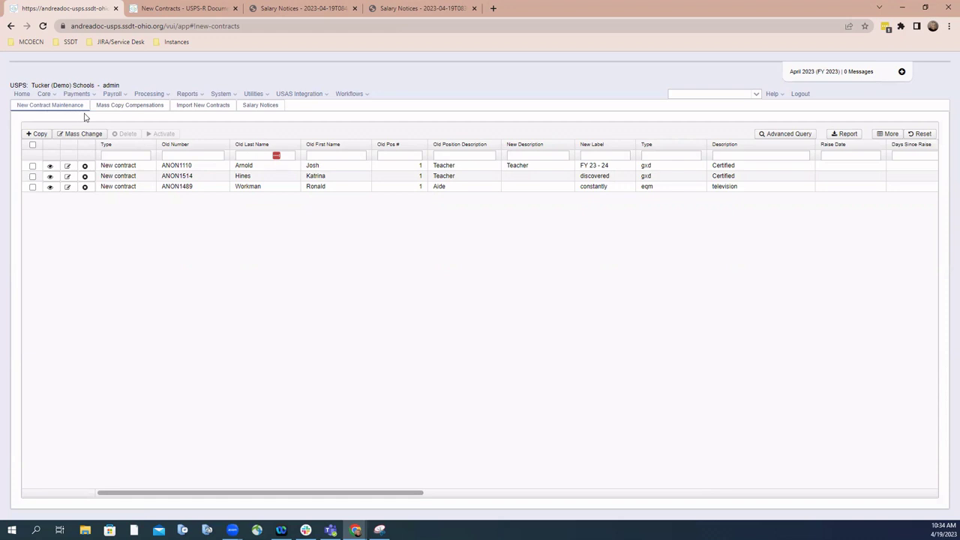
pyautogui.click(256, 107)
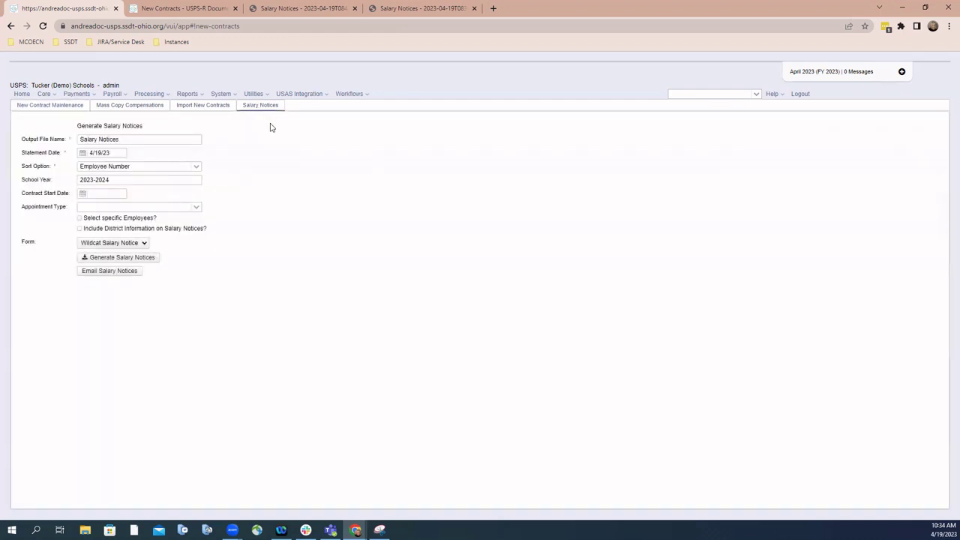
# - Name the output '2023 - 2024 Salary Notices' and set the statement date to 6/1/23
pyautogui.click(78, 139)
pyautogui.write('2023 - 2')
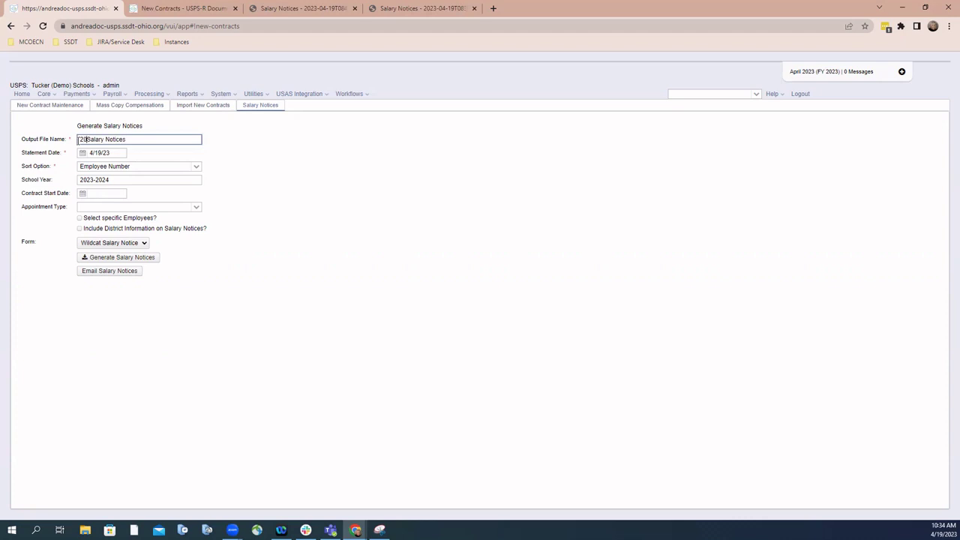
pyautogui.write('024')
pyautogui.click(83, 154)
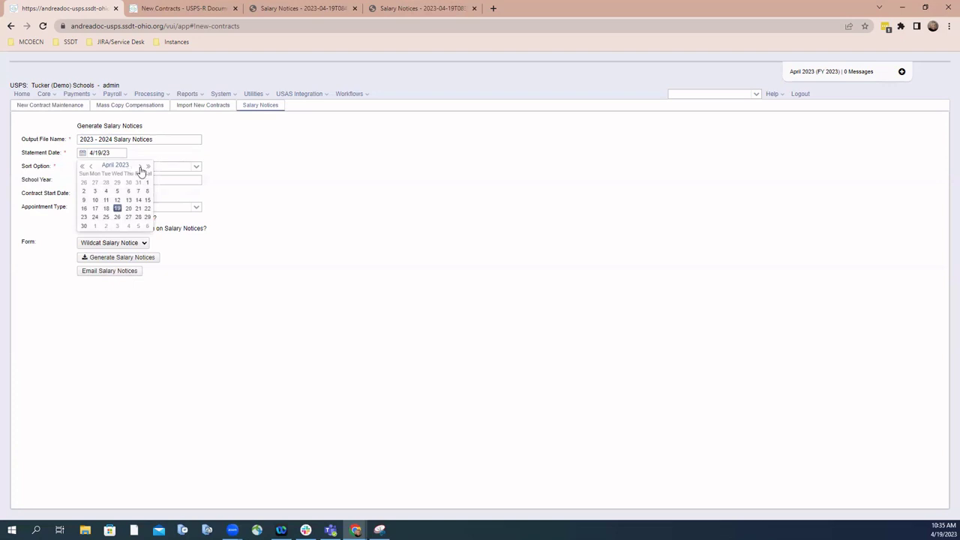
pyautogui.click(140, 166)
pyautogui.click(139, 167)
pyautogui.click(128, 182)
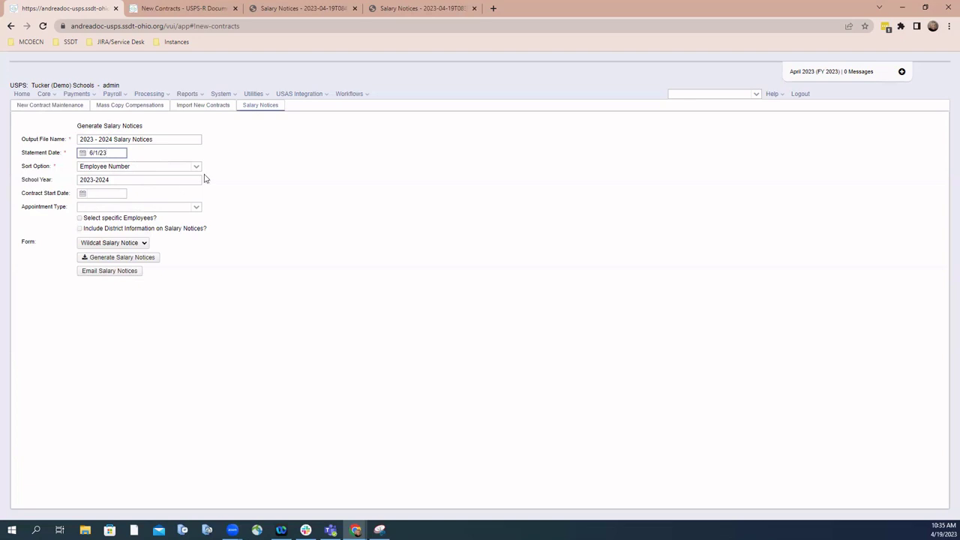
pyautogui.click(198, 167)
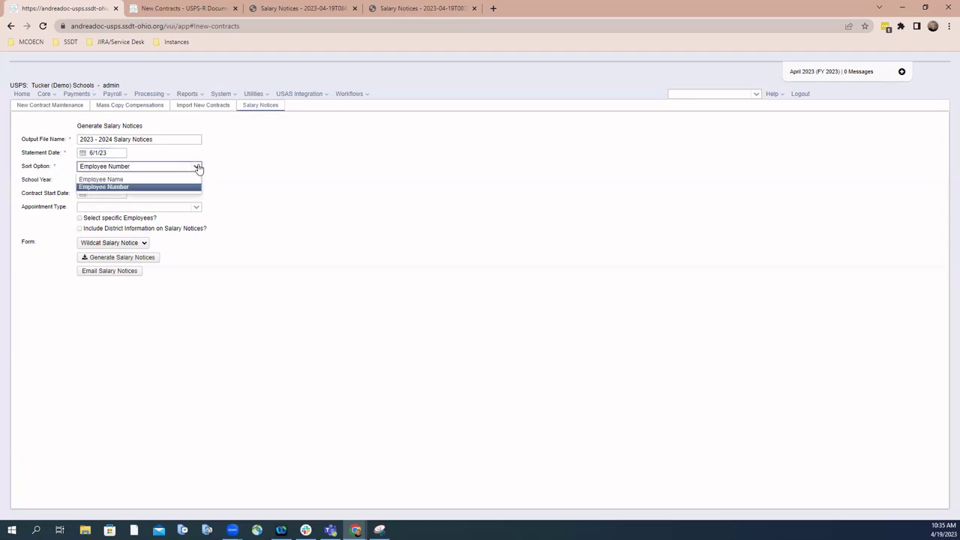
pyautogui.click(198, 168)
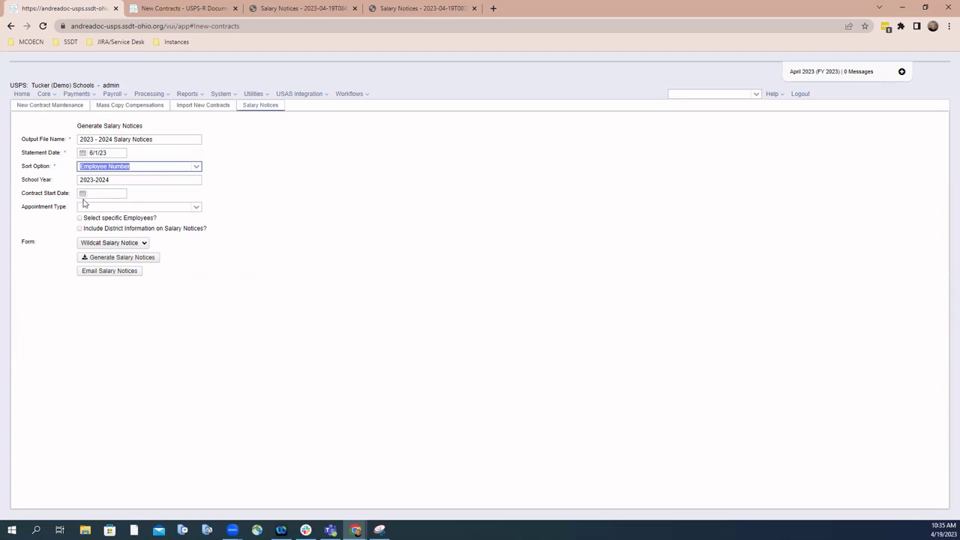
pyautogui.moveTo(66, 197)
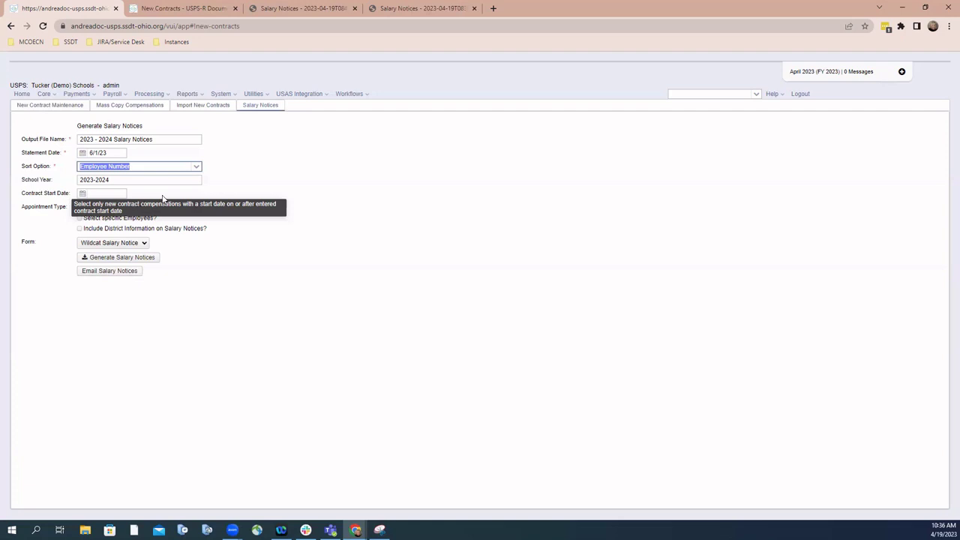
# - Leave Appointment Type blank and turn on Select specific Employees?
pyautogui.click(336, 235)
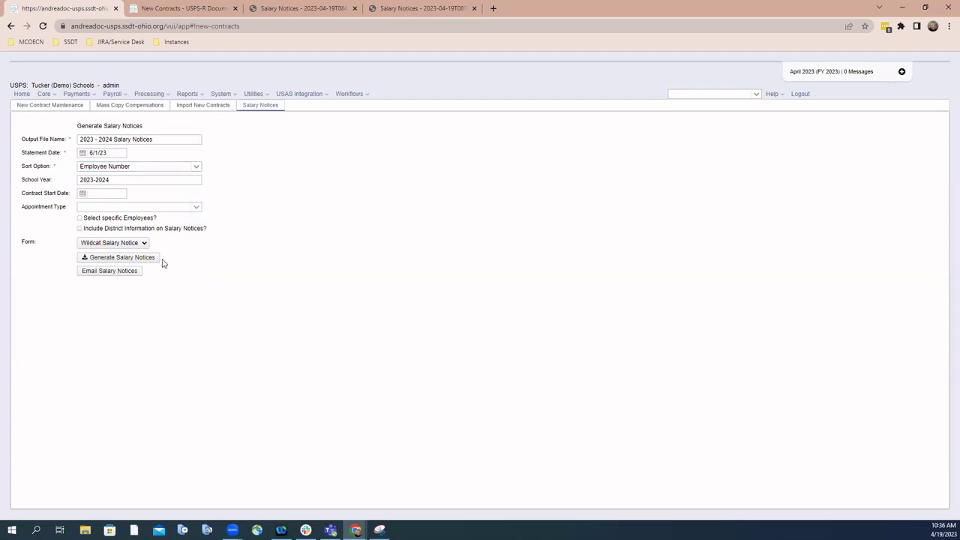
pyautogui.moveTo(46, 214)
pyautogui.moveTo(198, 211)
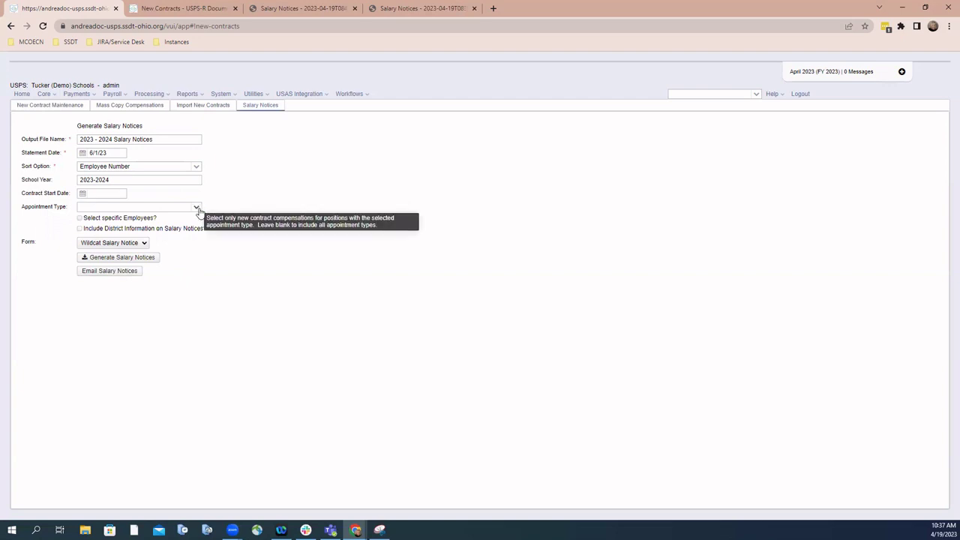
pyautogui.click(197, 208)
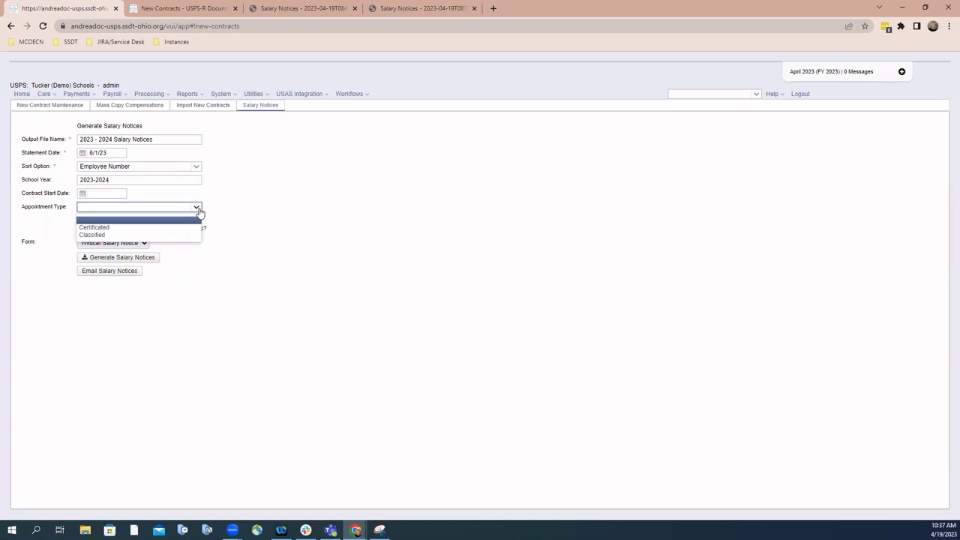
pyautogui.click(208, 212)
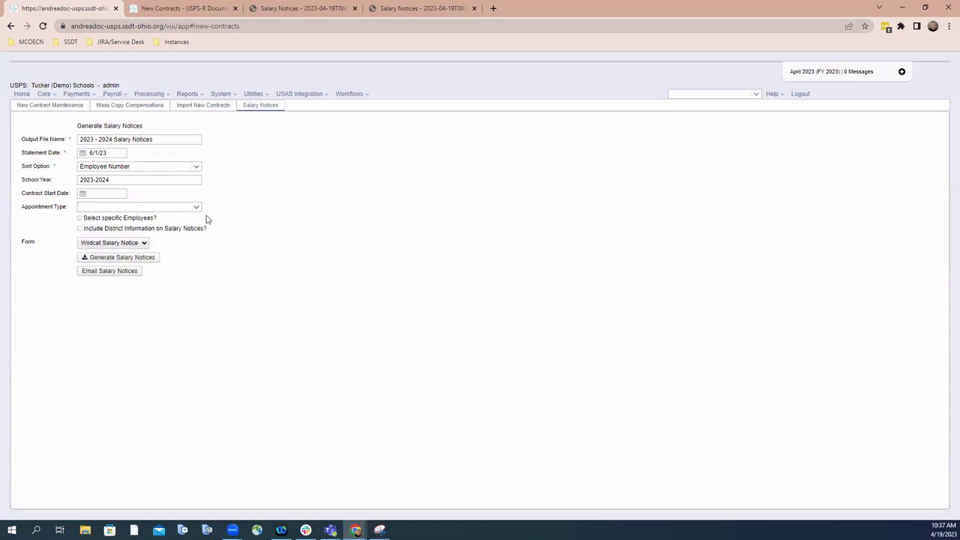
pyautogui.click(79, 219)
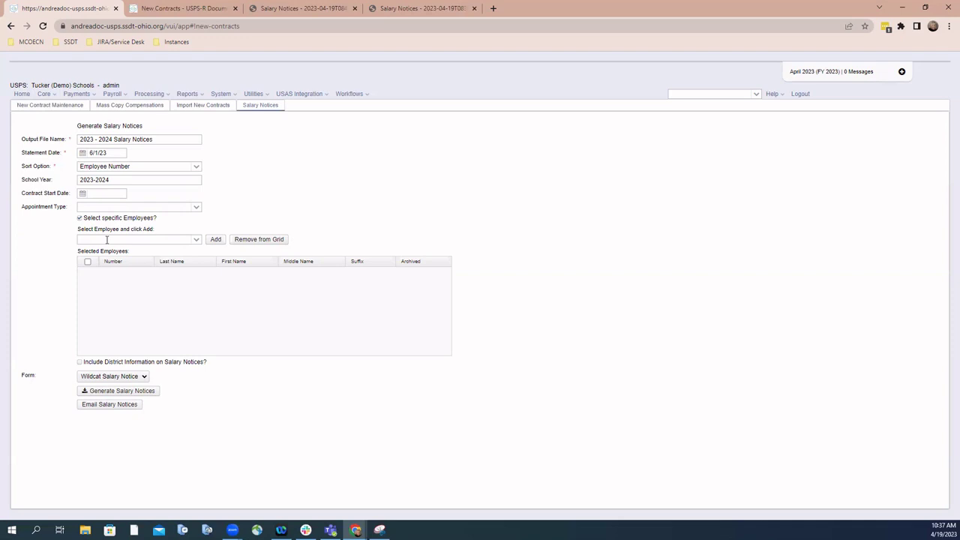
# - Find the new-contract employee by name and add them to Selected Employees
pyautogui.click(106, 239)
pyautogui.write('arn')
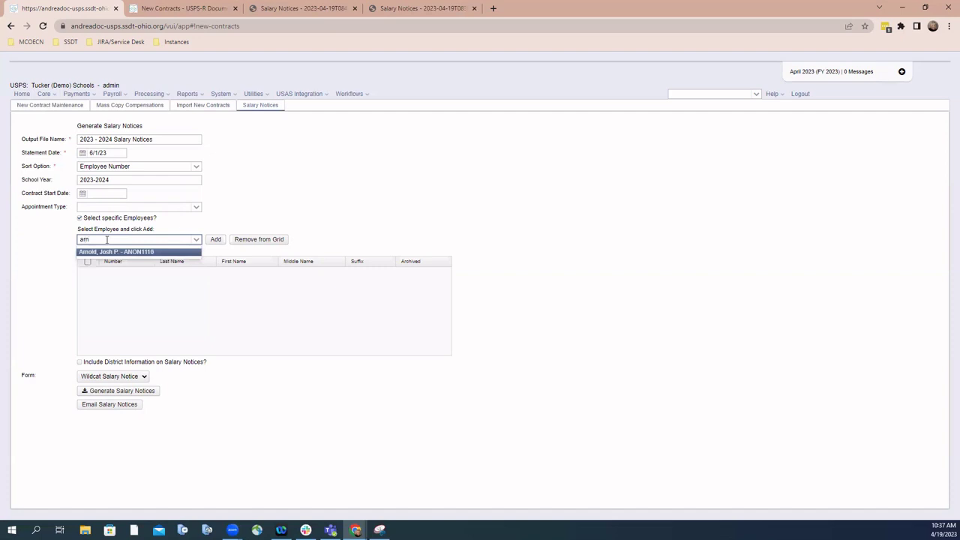
pyautogui.click(109, 252)
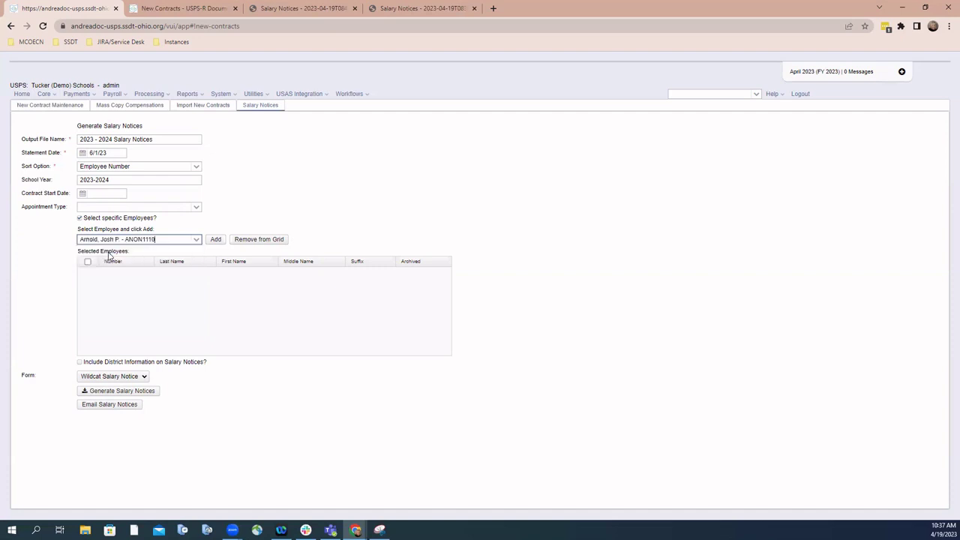
pyautogui.click(214, 240)
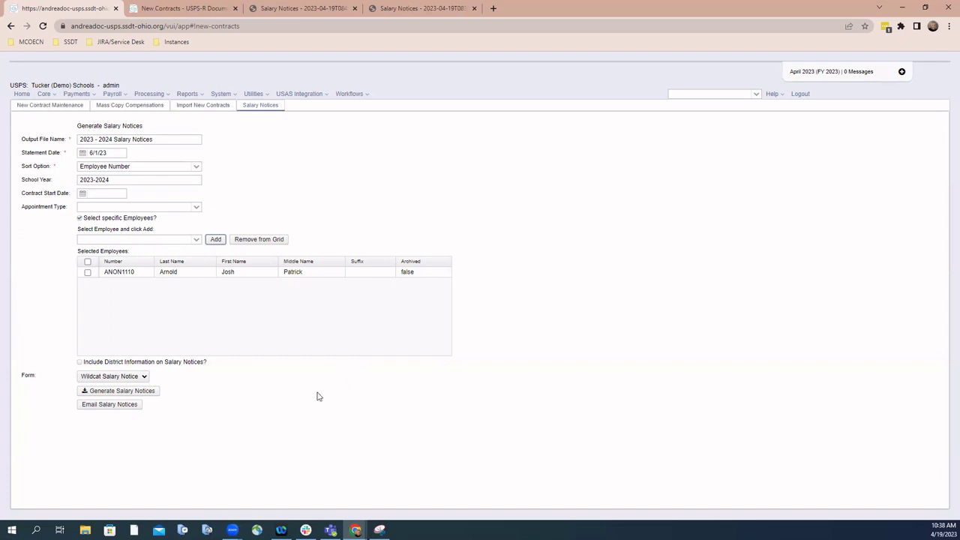
# - Include district information on the notices and check the district details under Core > Organization
pyautogui.click(79, 363)
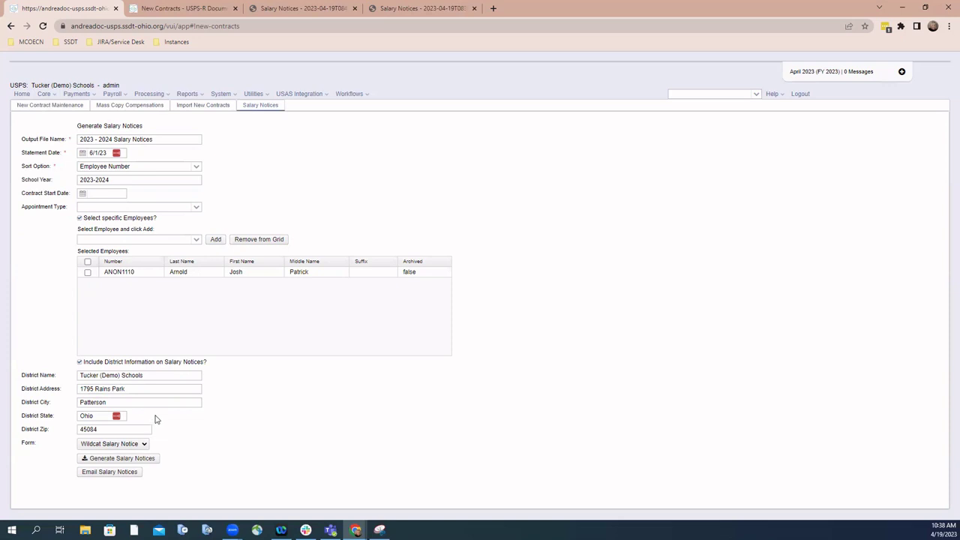
pyautogui.click(45, 95)
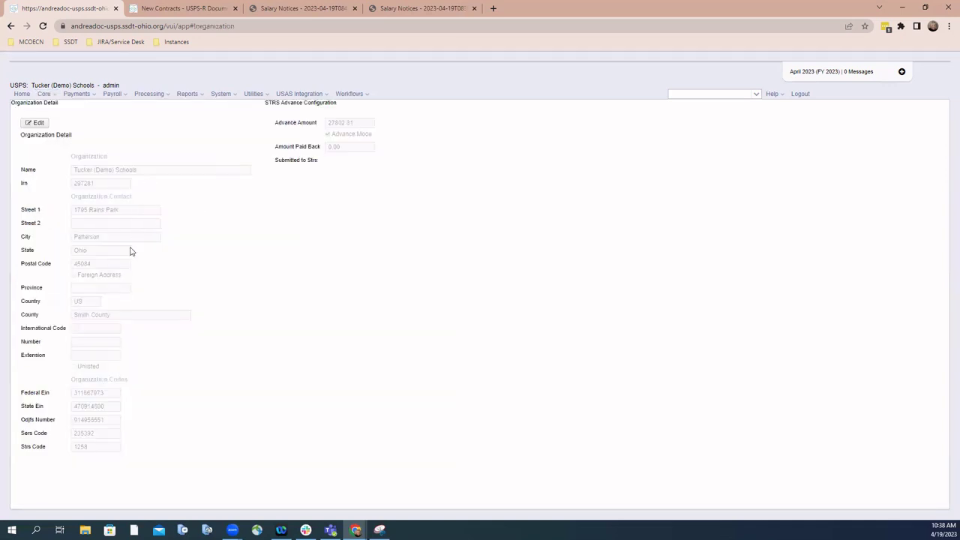
pyautogui.click(162, 96)
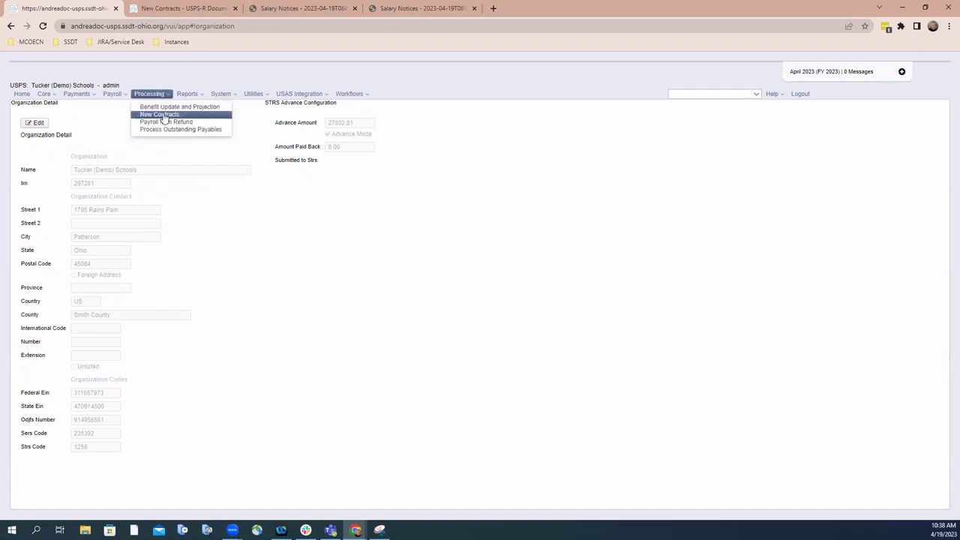
# - Back on the Salary Notices form, tick Include District Information on Salary Notices?
pyautogui.click(163, 114)
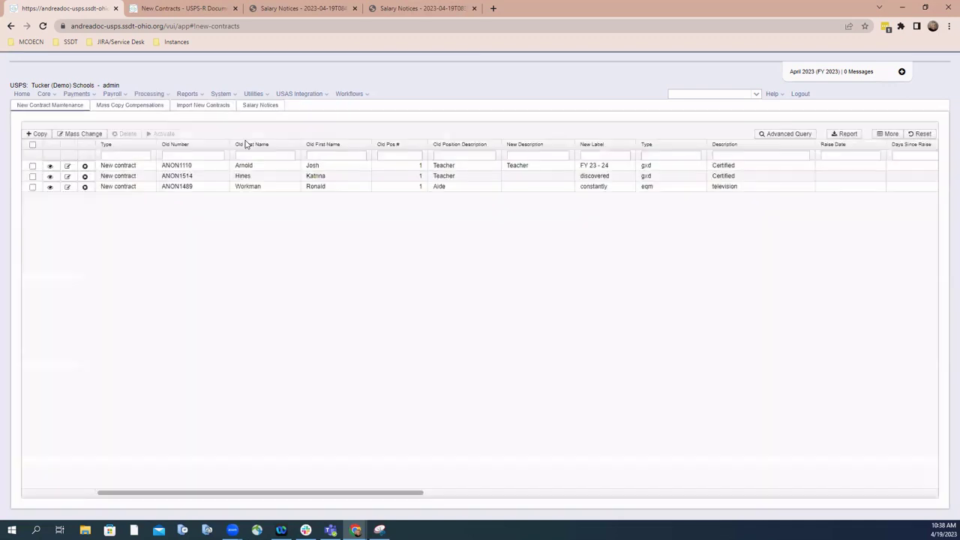
pyautogui.click(261, 109)
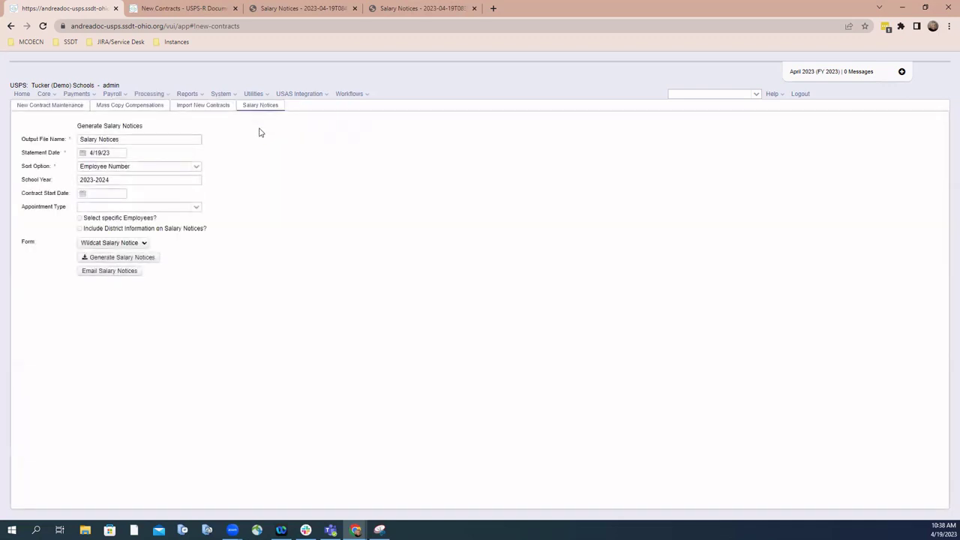
pyautogui.click(79, 228)
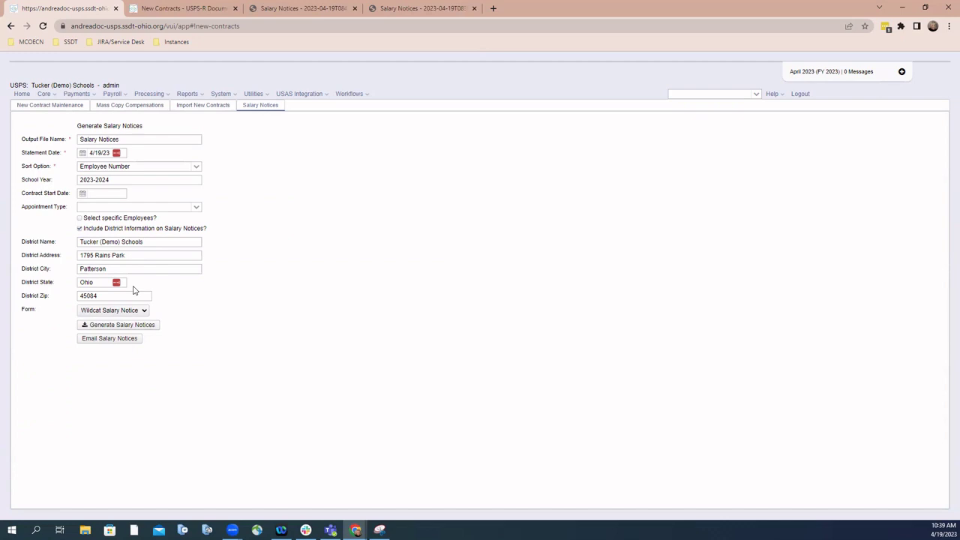
# - Re-enable specific employees and add the searched employee to the Selected Employees list
pyautogui.click(79, 218)
pyautogui.click(104, 239)
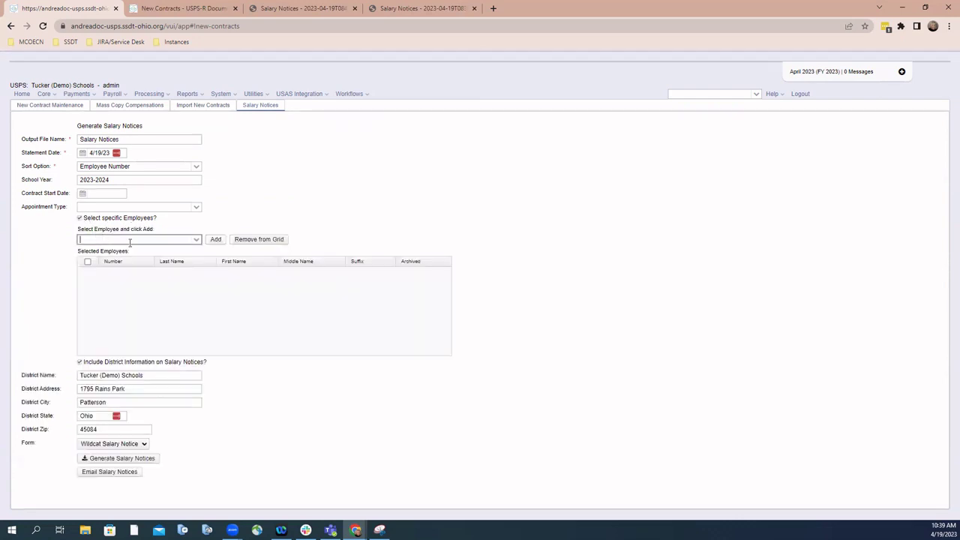
pyautogui.write('arnold')
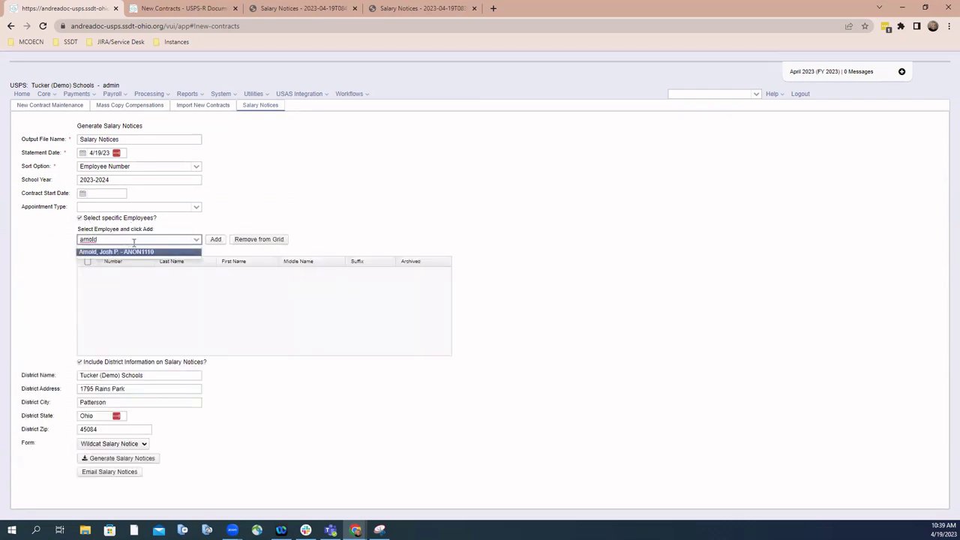
pyautogui.click(137, 252)
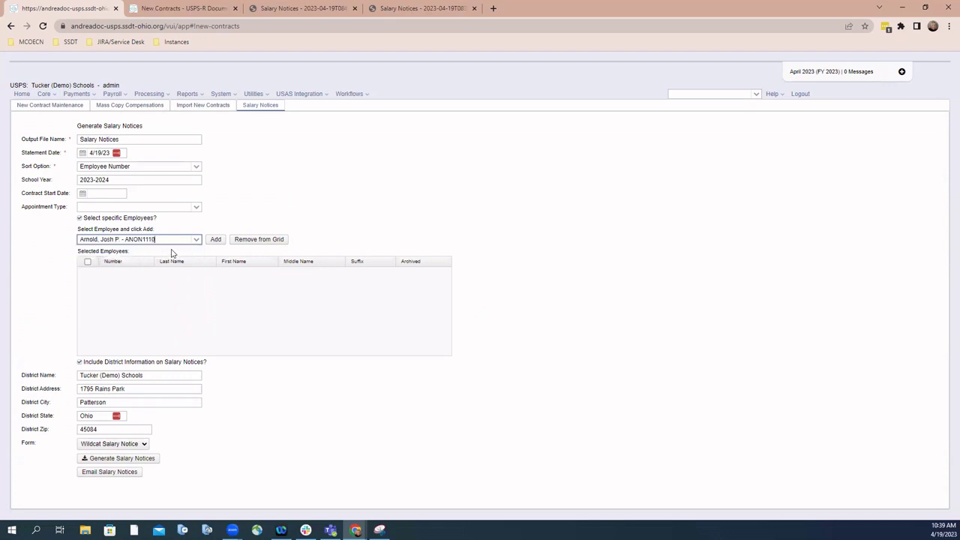
pyautogui.click(215, 239)
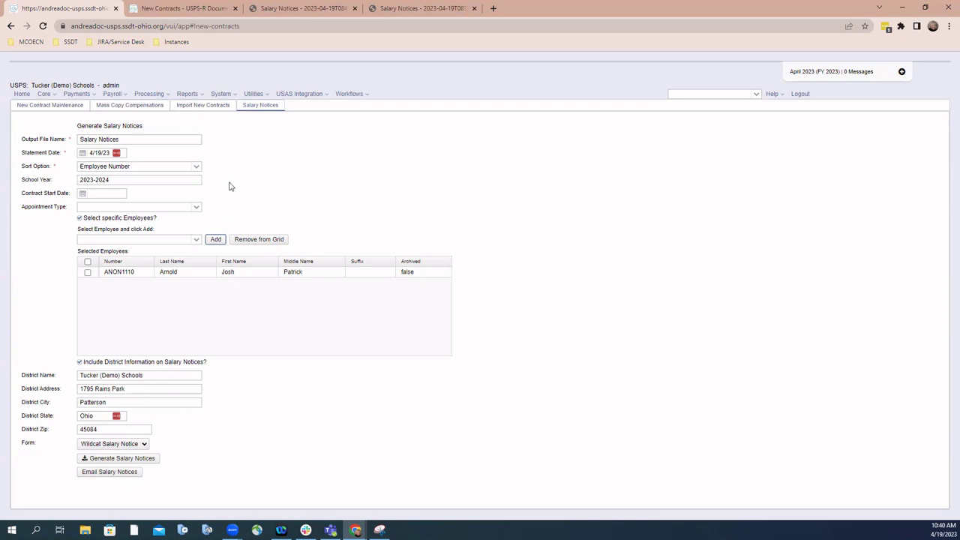
# - Keep Wildcat Salary Notice as the default form in System > Configuration's Salary Notice Configuration and save
pyautogui.click(230, 99)
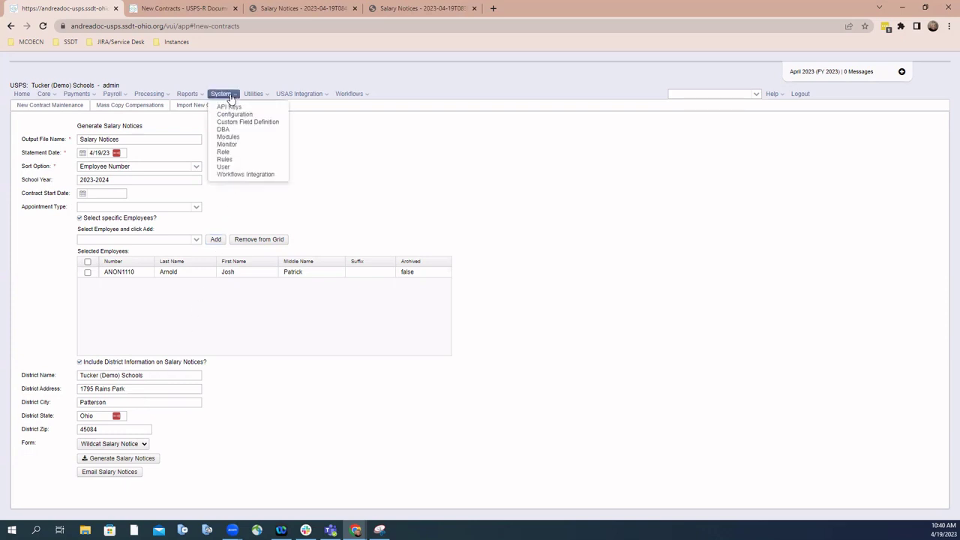
pyautogui.click(234, 114)
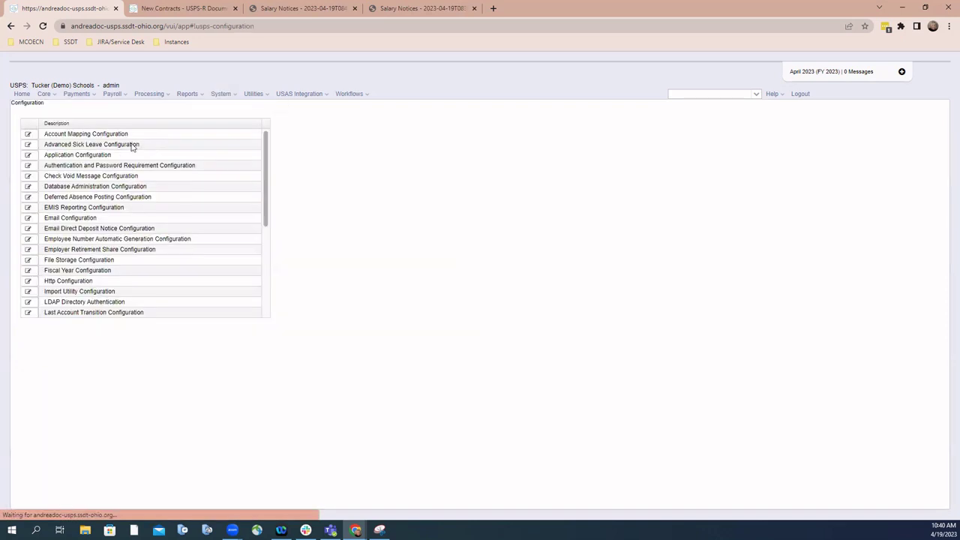
pyautogui.scroll(-3, 99, 269)
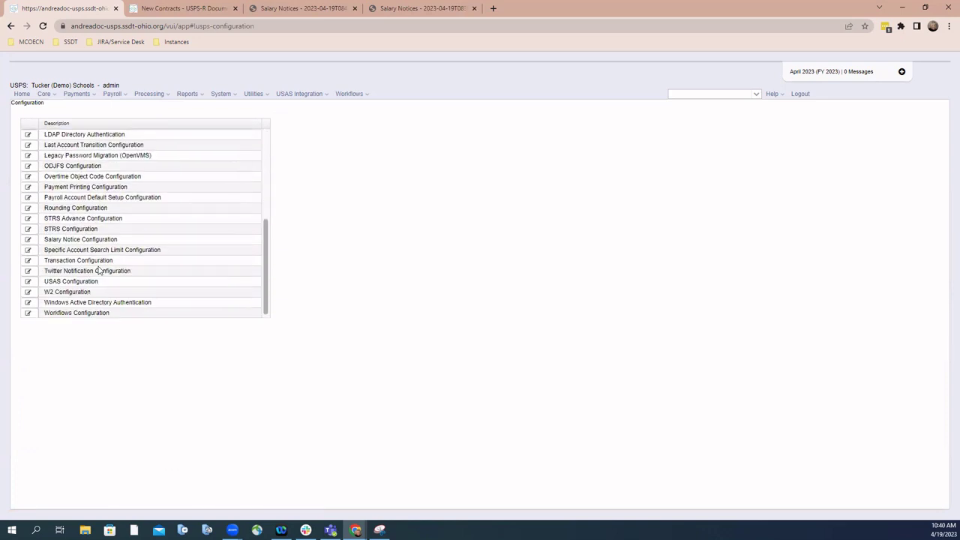
pyautogui.click(33, 241)
pyautogui.doubleClick(68, 245)
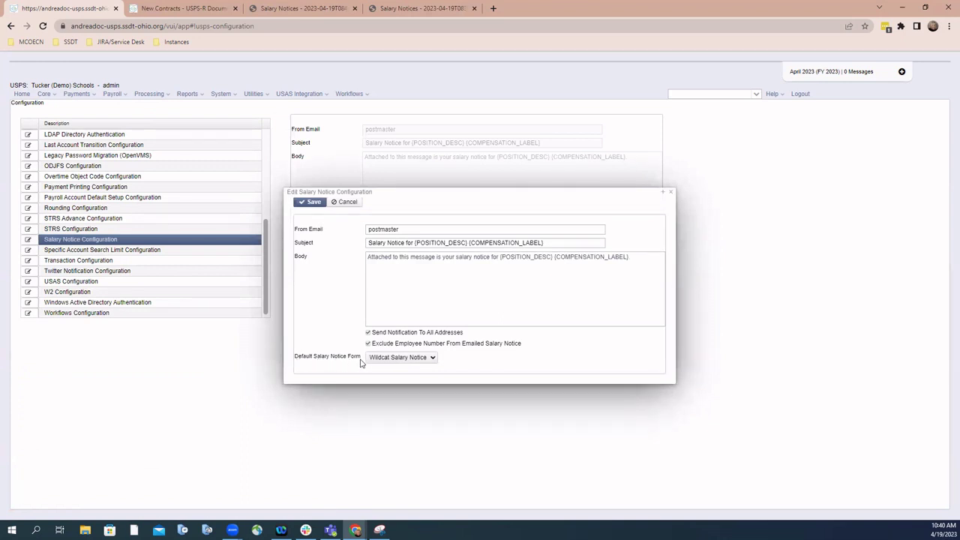
pyautogui.click(431, 358)
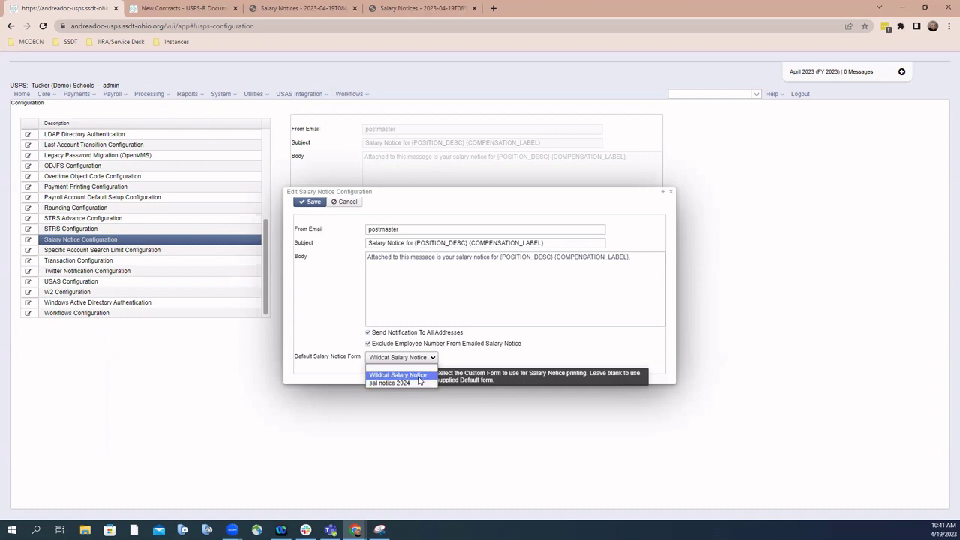
pyautogui.click(419, 378)
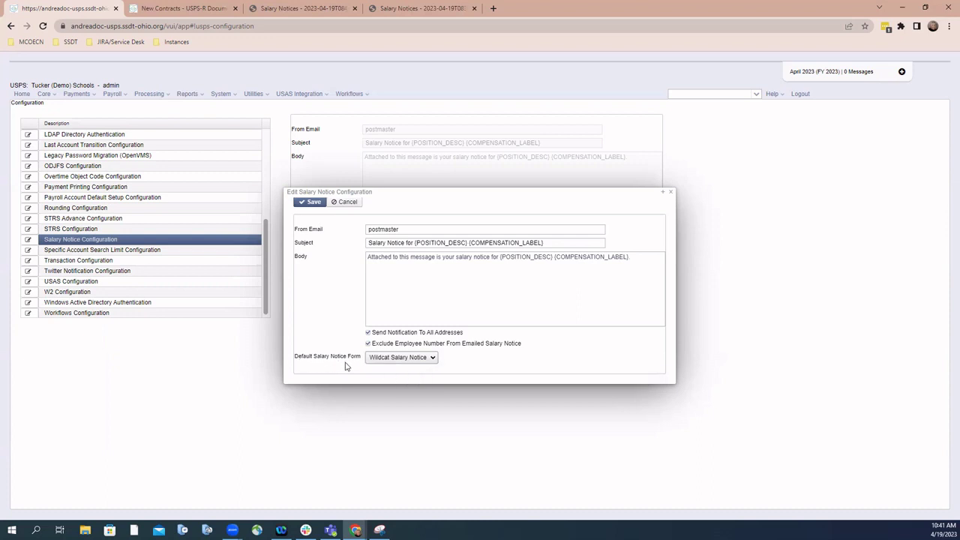
pyautogui.click(312, 202)
pyautogui.click(670, 192)
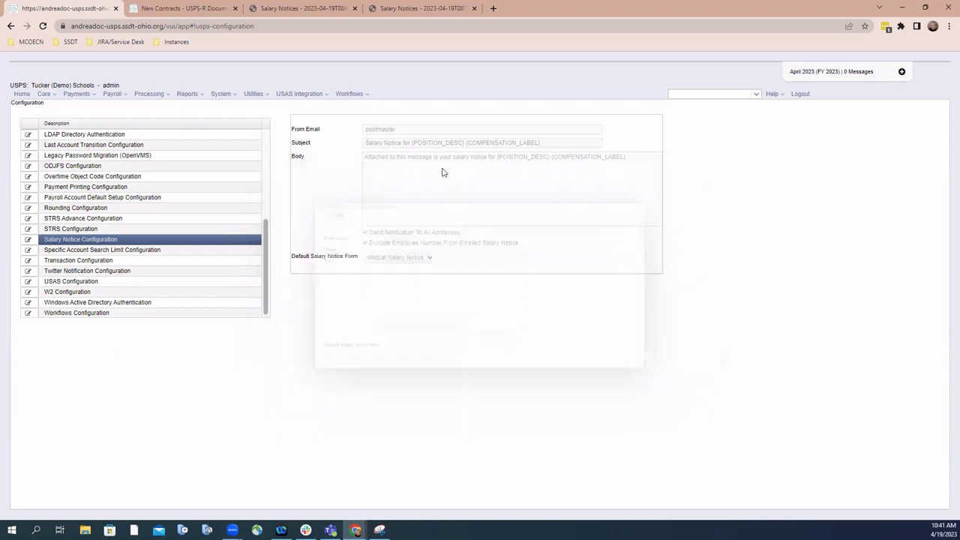
# - Open the 2023-2024 Salary Notices tab under New Contracts, keeping the Wildcat Salary Notice form
pyautogui.click(158, 96)
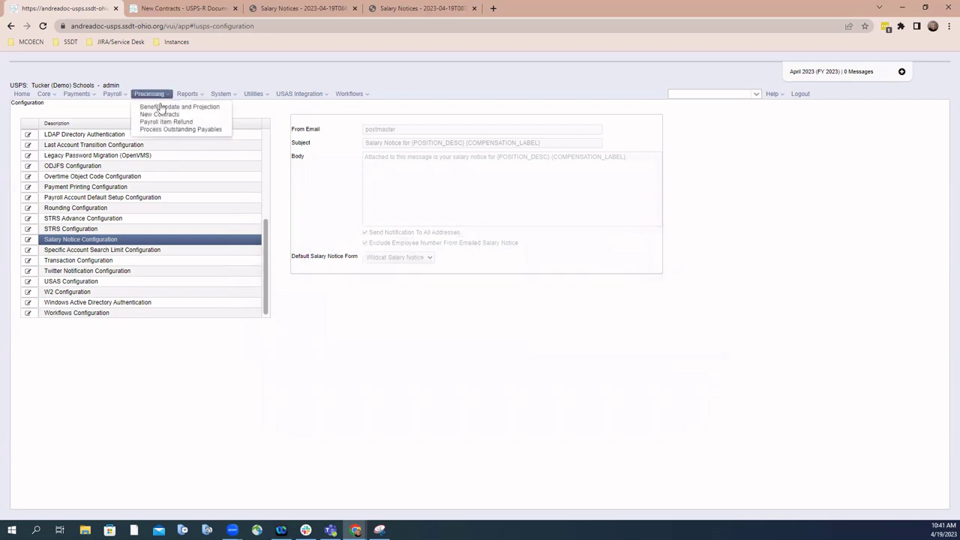
pyautogui.click(159, 117)
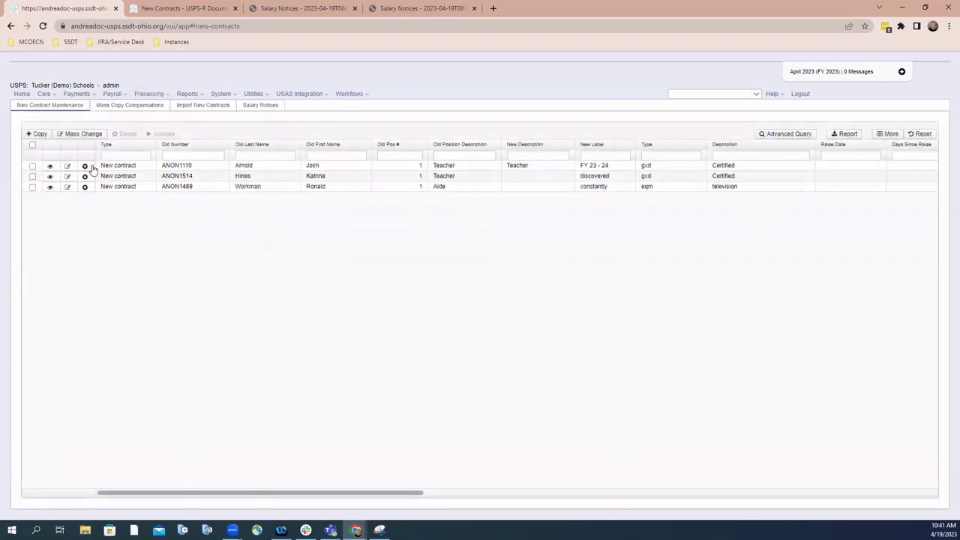
pyautogui.click(260, 105)
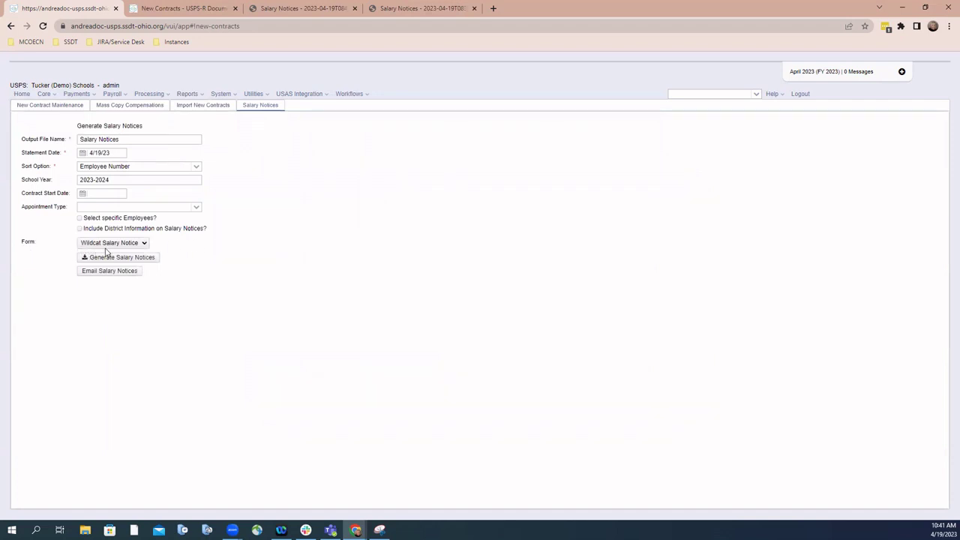
pyautogui.click(145, 244)
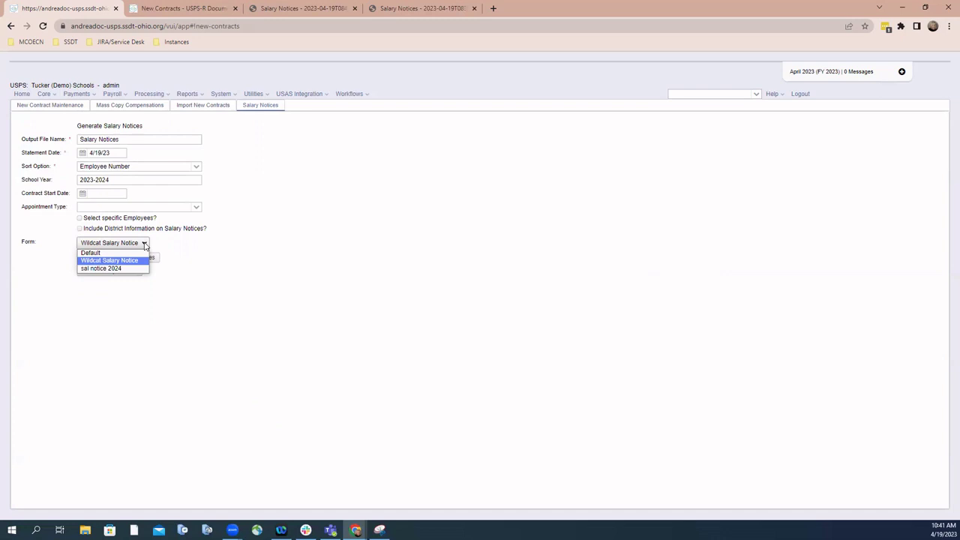
pyautogui.click(144, 246)
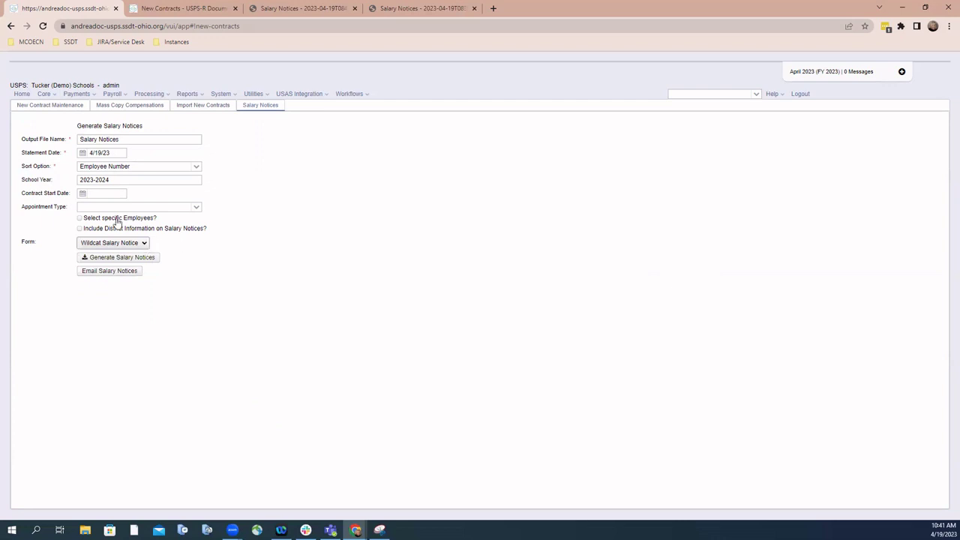
# - Turn on specific-employee selection, search for one employee by name and add them
pyautogui.click(80, 217)
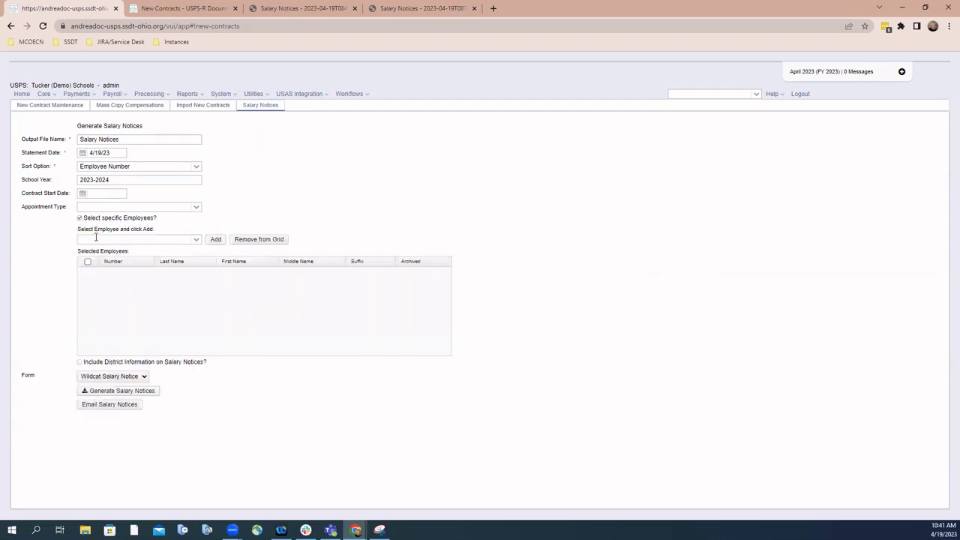
pyautogui.click(94, 239)
pyautogui.write('arnold')
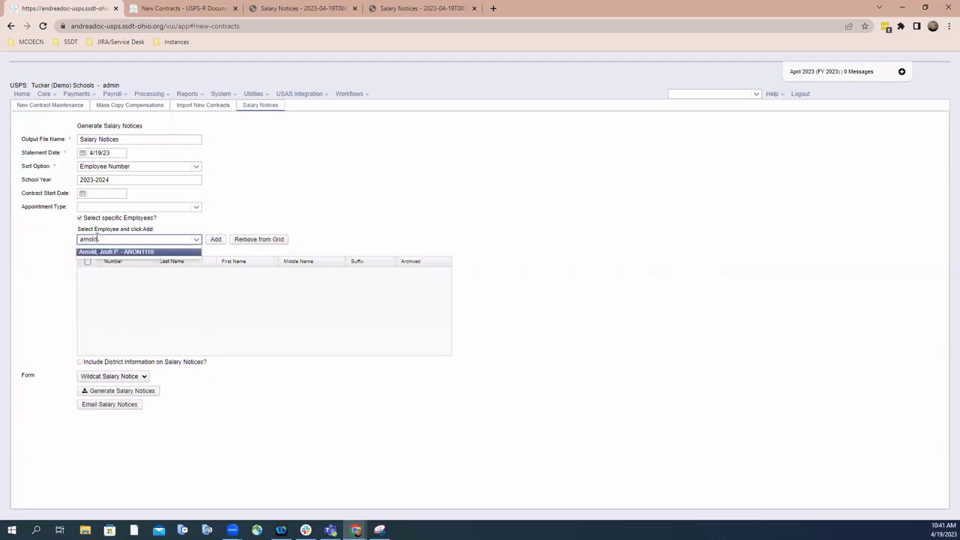
pyautogui.click(98, 251)
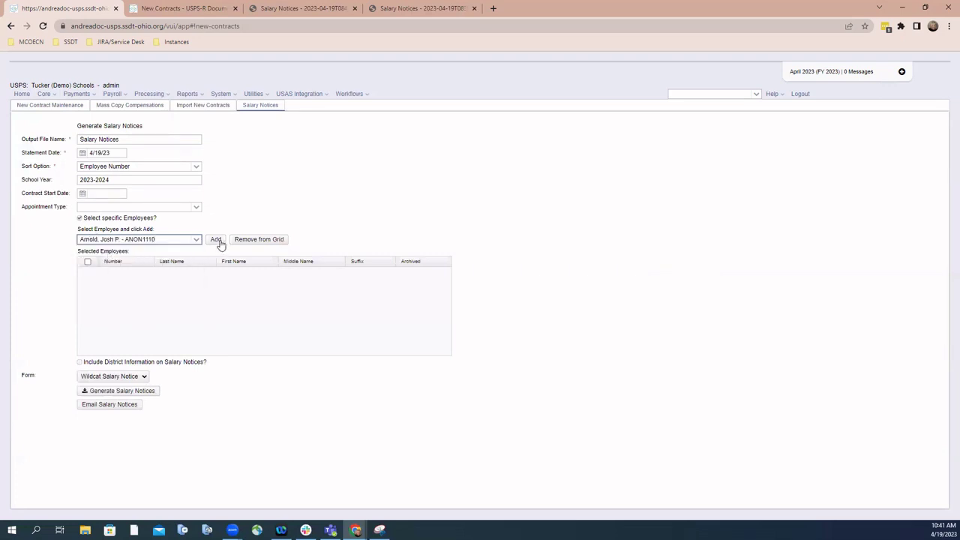
pyautogui.click(216, 240)
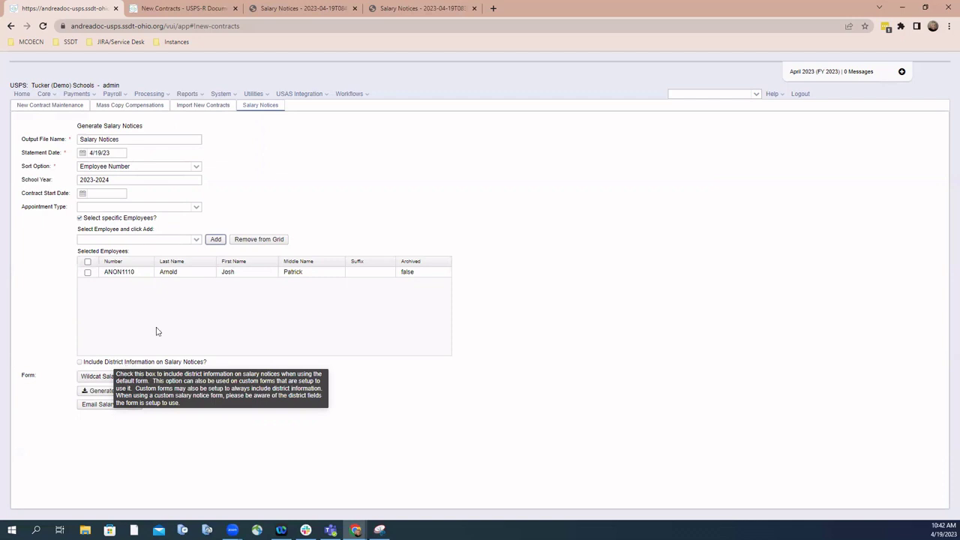
pyautogui.click(289, 11)
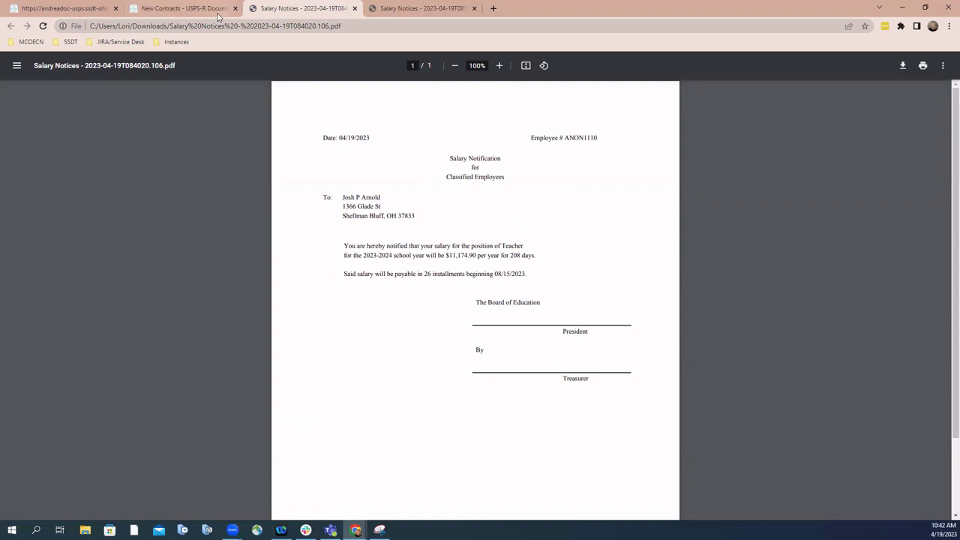
pyautogui.click(98, 8)
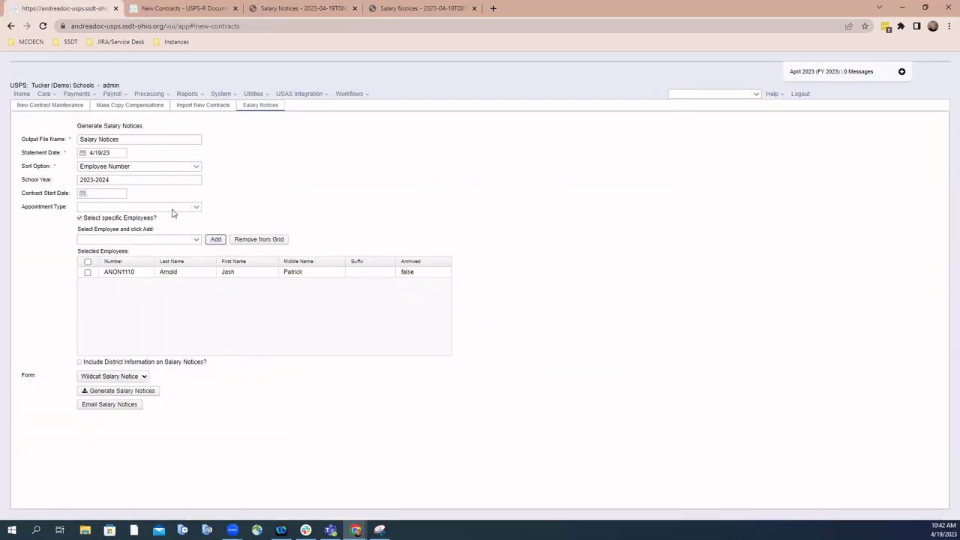
# - Include district information on the notices and review the generated PDF showing the district address
pyautogui.click(92, 365)
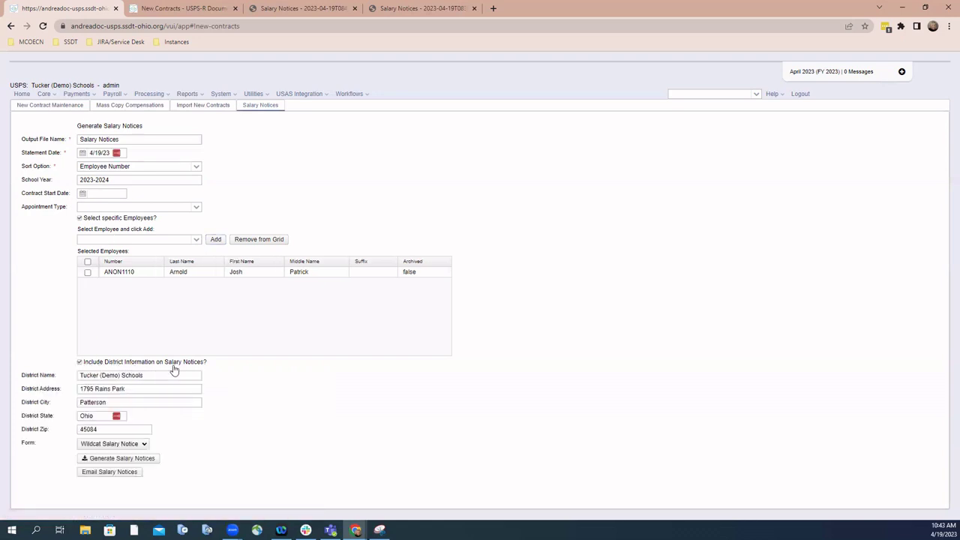
pyautogui.moveTo(173, 368)
pyautogui.click(396, 13)
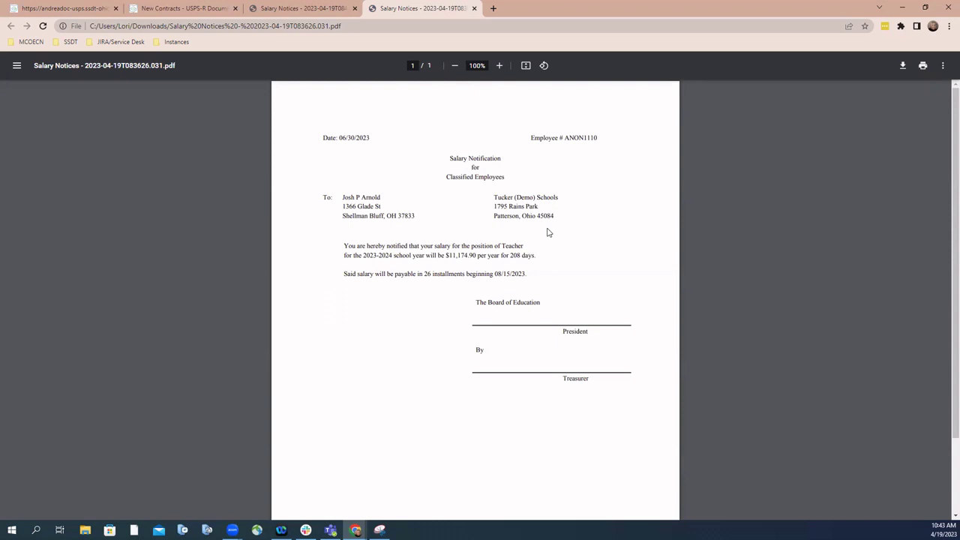
pyautogui.click(96, 10)
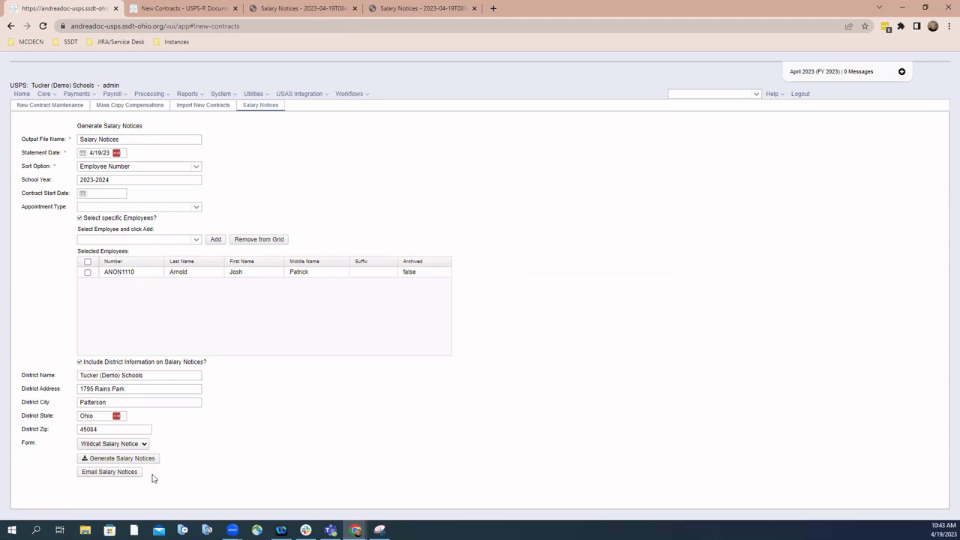
# - Open the installed Modules list from the System menu
pyautogui.click(228, 98)
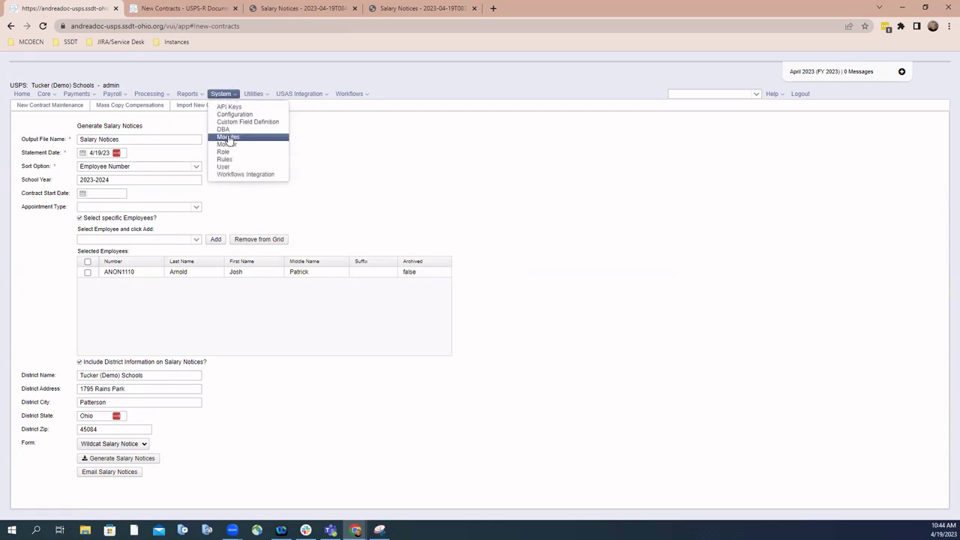
pyautogui.click(228, 138)
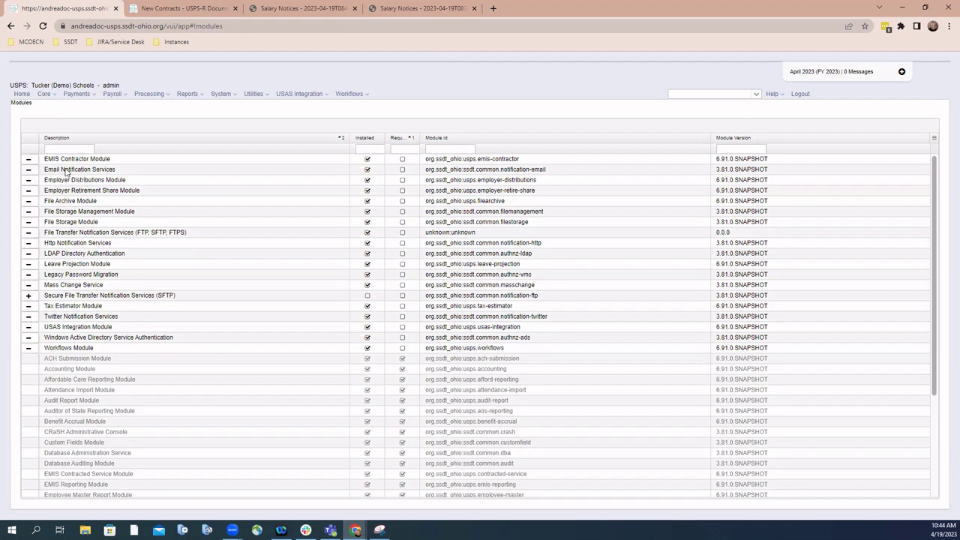
# - Find the Email Configuration settings (port 25, SMTP host localhost) and open them for editing
pyautogui.click(144, 94)
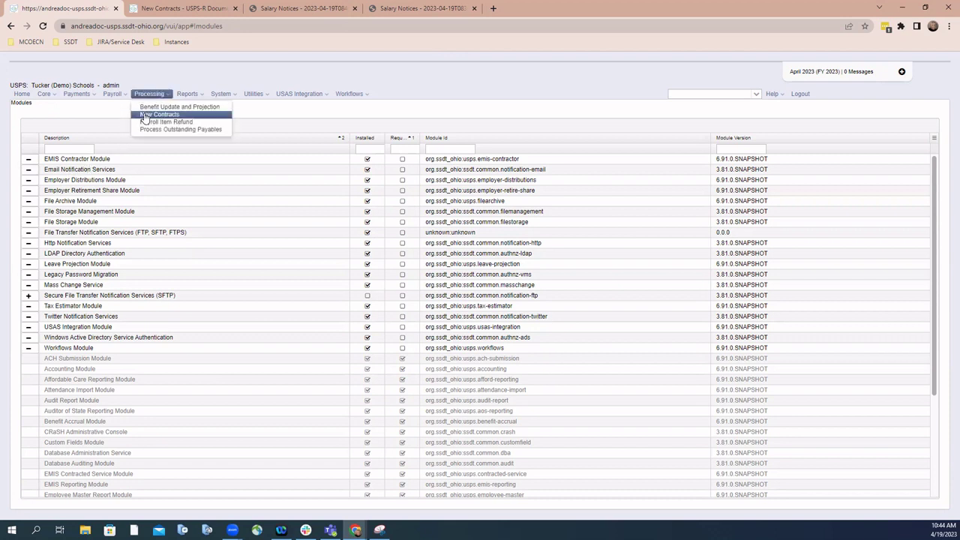
pyautogui.click(150, 114)
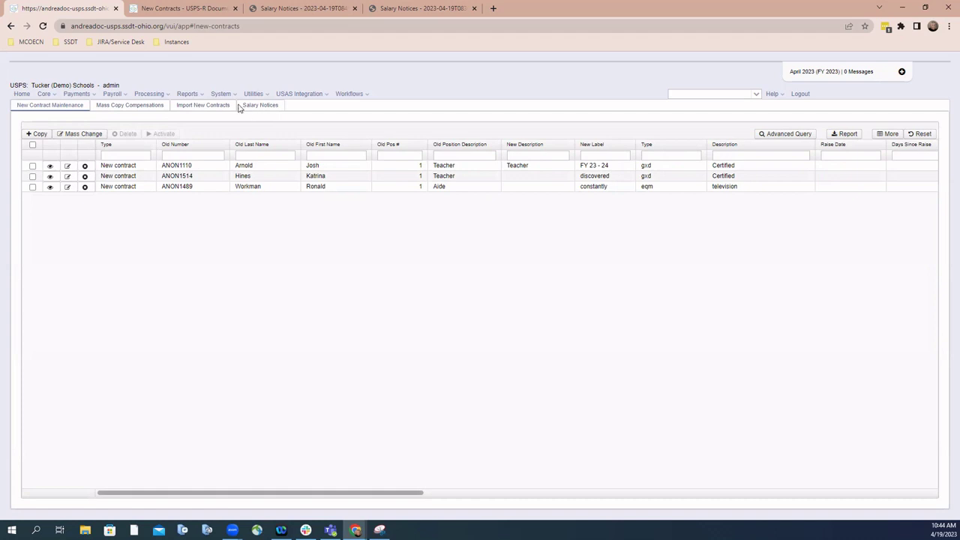
pyautogui.click(231, 96)
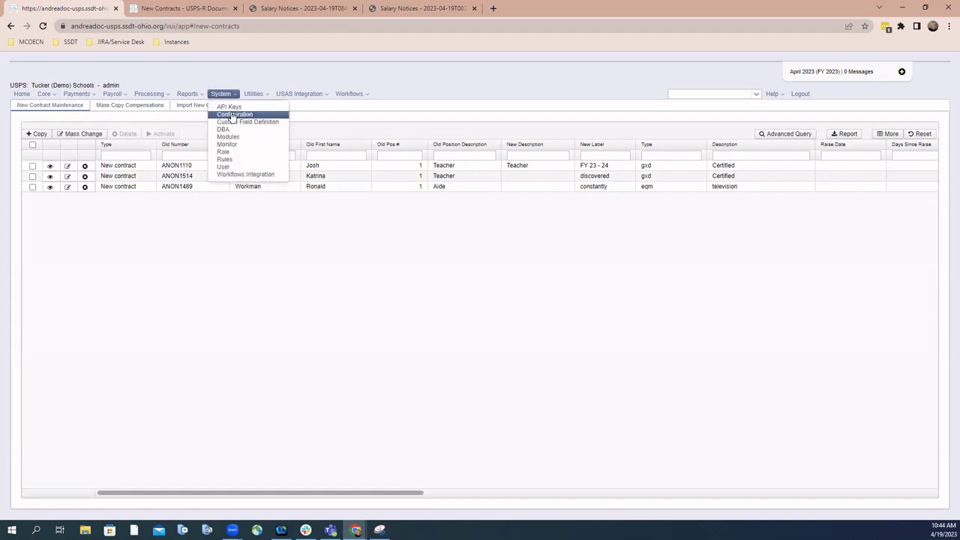
pyautogui.click(232, 115)
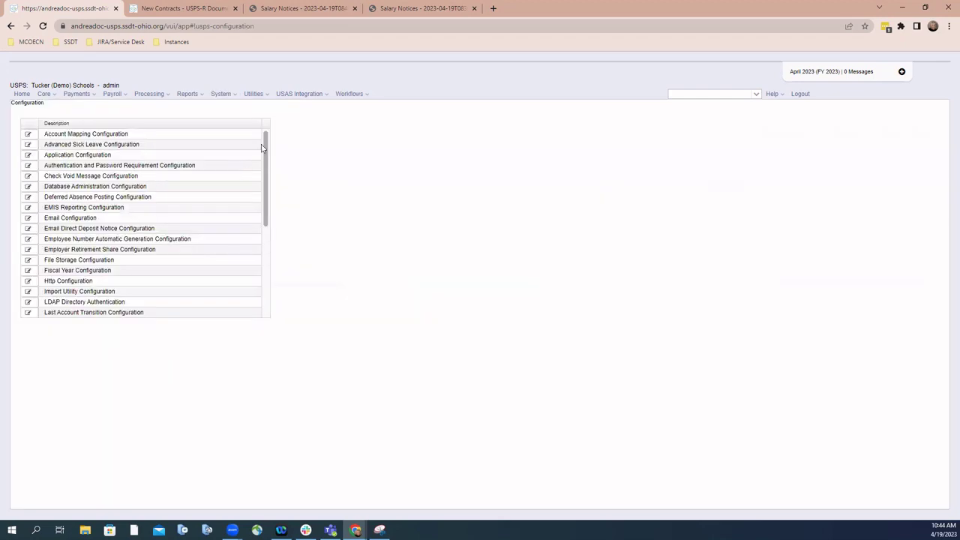
pyautogui.click(230, 96)
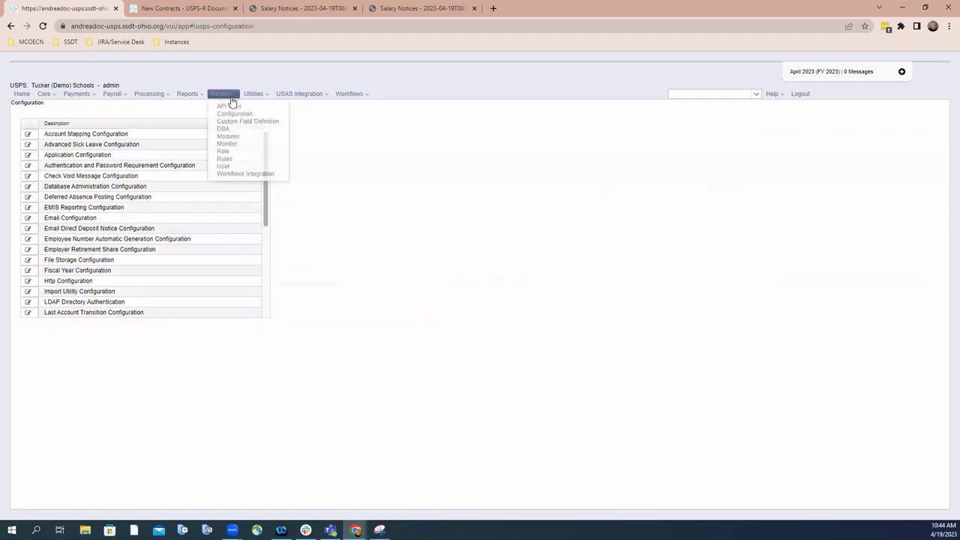
pyautogui.click(228, 138)
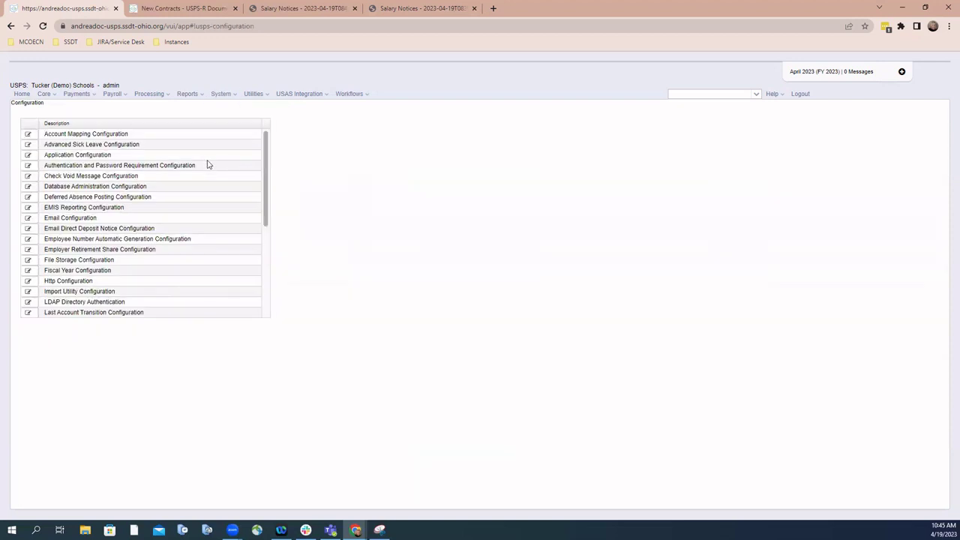
pyautogui.click(60, 219)
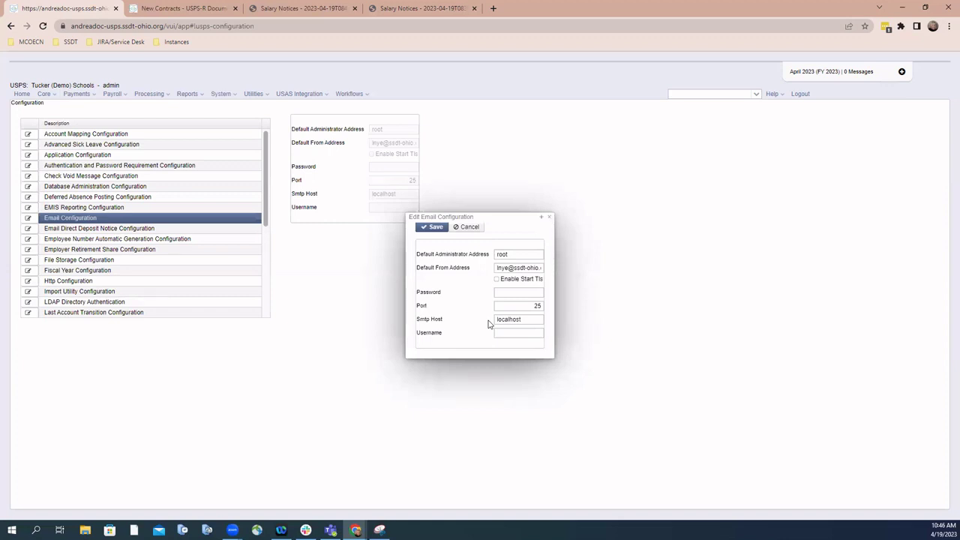
# - Close the email configuration editor and scroll down the configuration list
pyautogui.click(549, 219)
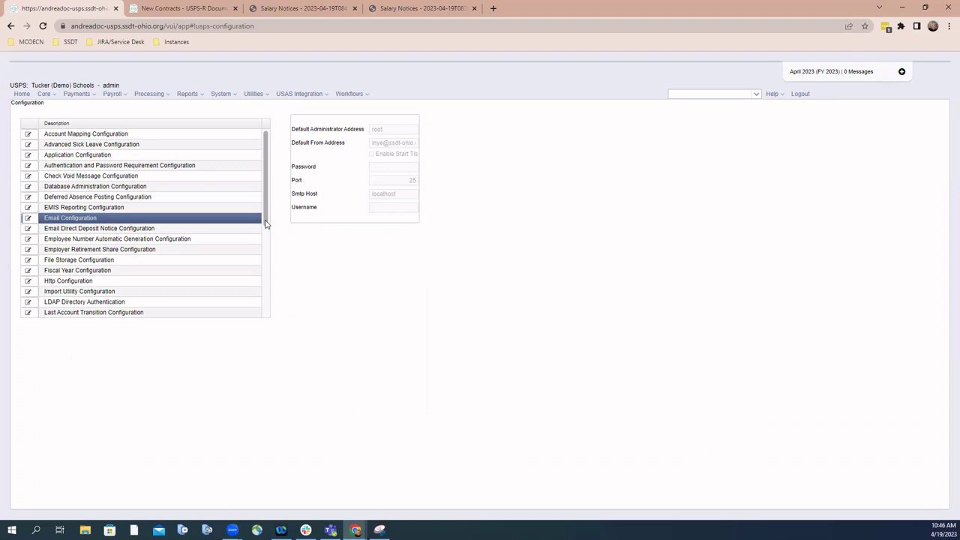
pyautogui.moveTo(265, 221); pyautogui.dragTo(263, 291)
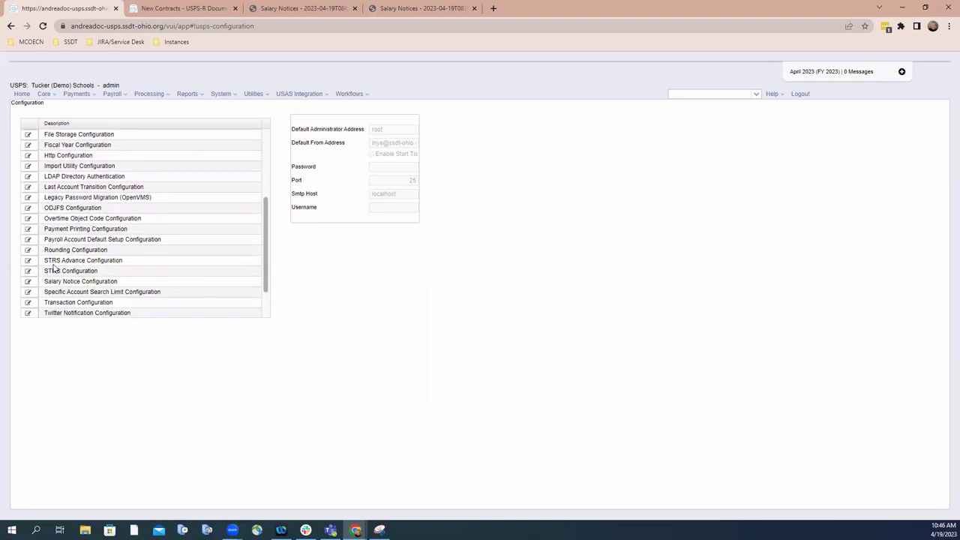
# - Open the Salary Notice Configuration editor and review its postmaster sender, subject and body
pyautogui.click(87, 282)
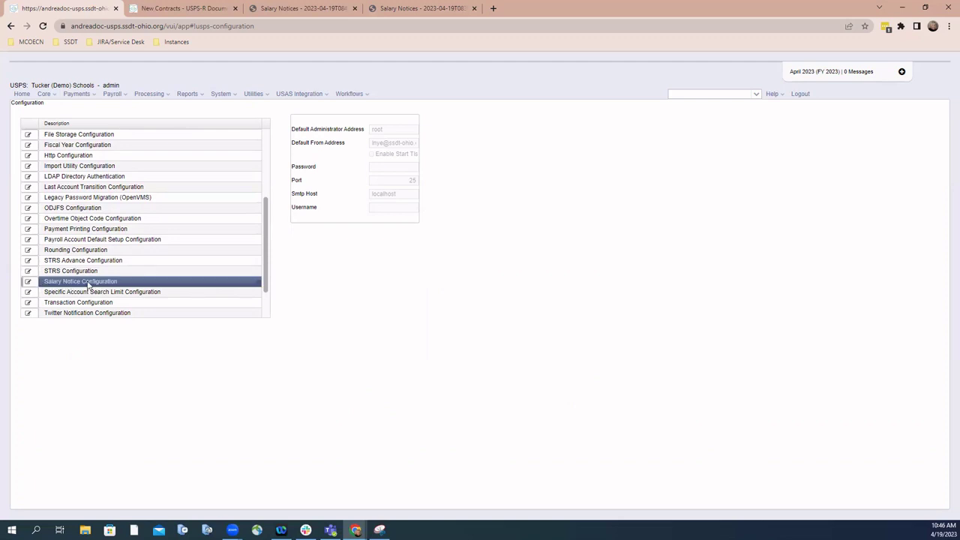
pyautogui.doubleClick(199, 285)
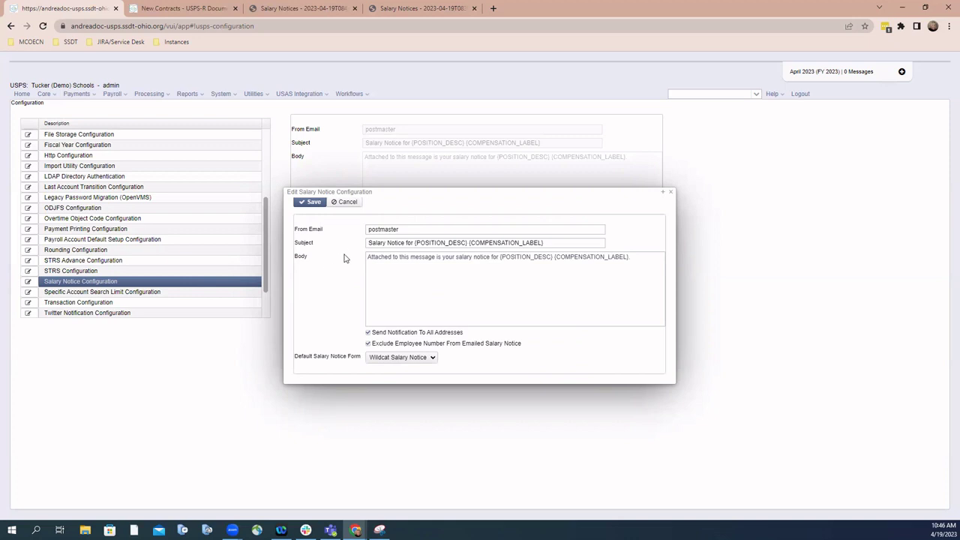
pyautogui.click(367, 243)
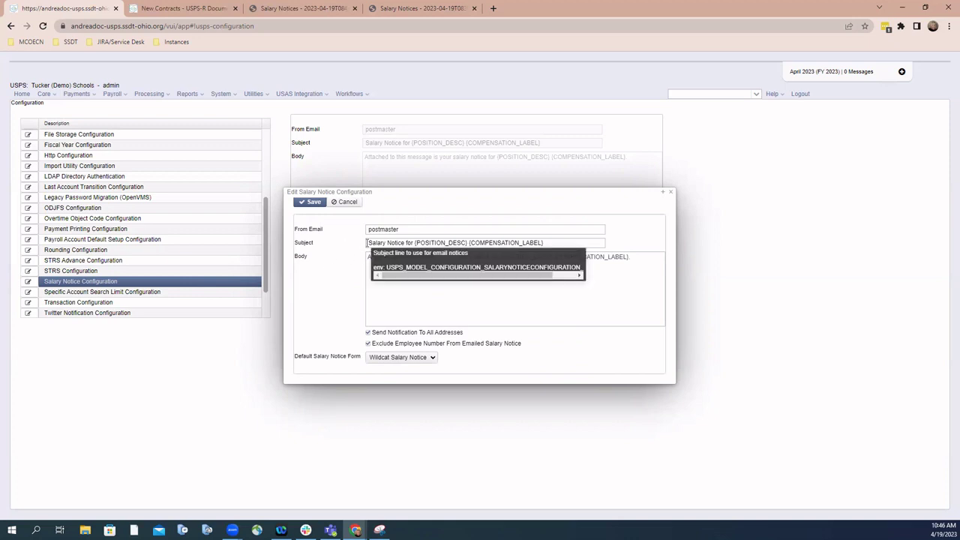
pyautogui.click(312, 240)
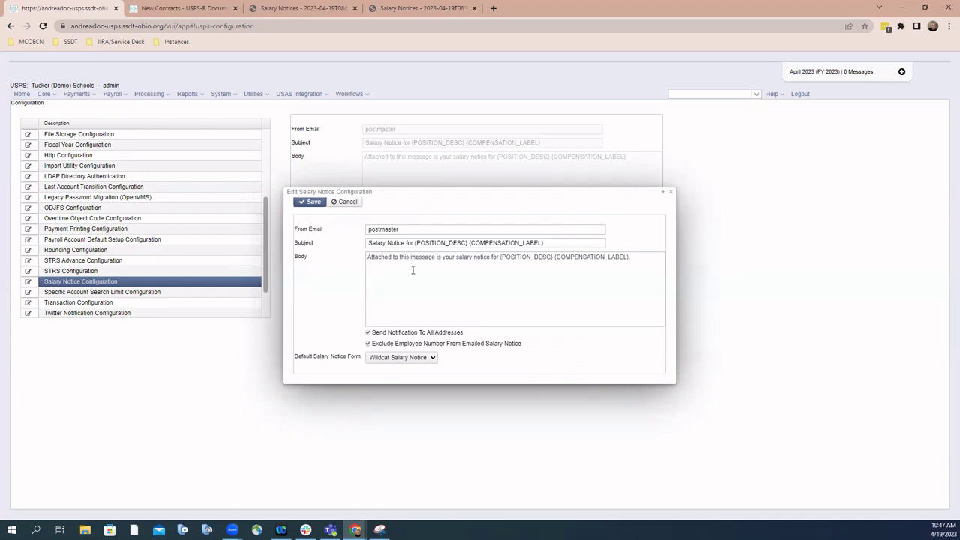
pyautogui.moveTo(412, 269)
pyautogui.moveTo(411, 336)
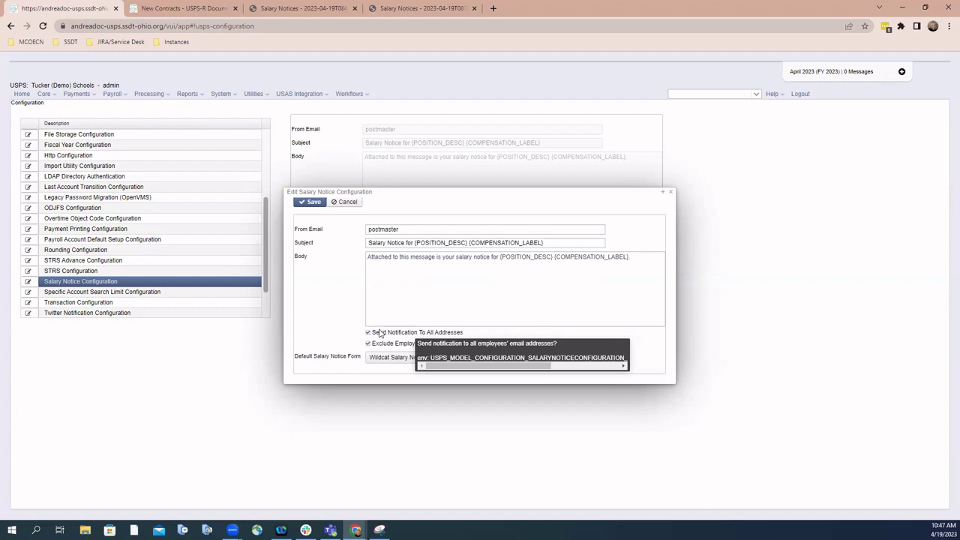
pyautogui.click(47, 96)
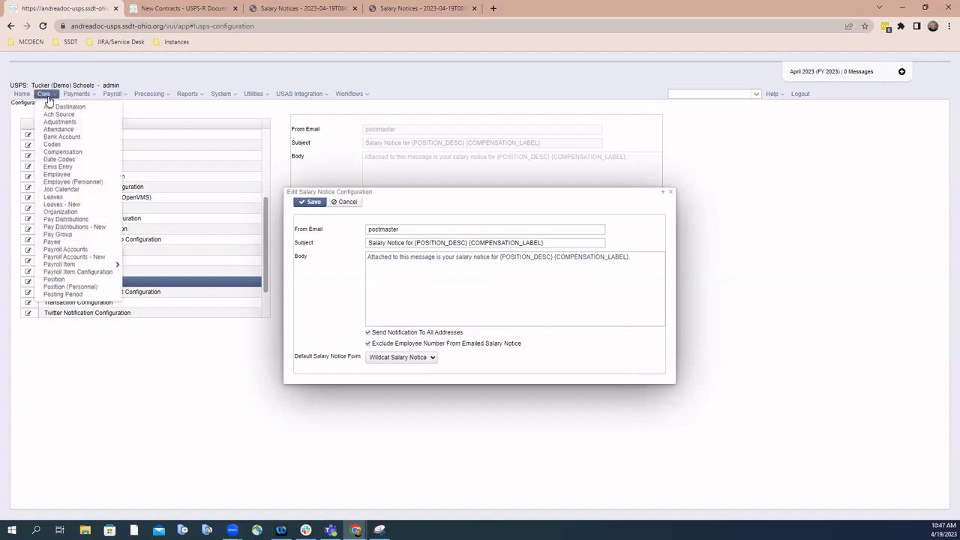
# - Close the salary notice editor, then review the first employee's email addresses and close the record
pyautogui.click(57, 176)
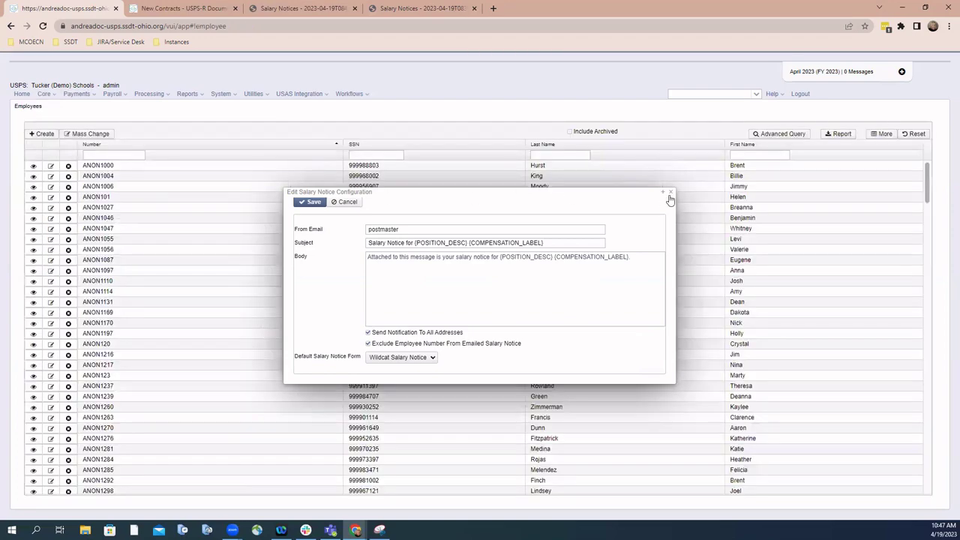
pyautogui.click(670, 193)
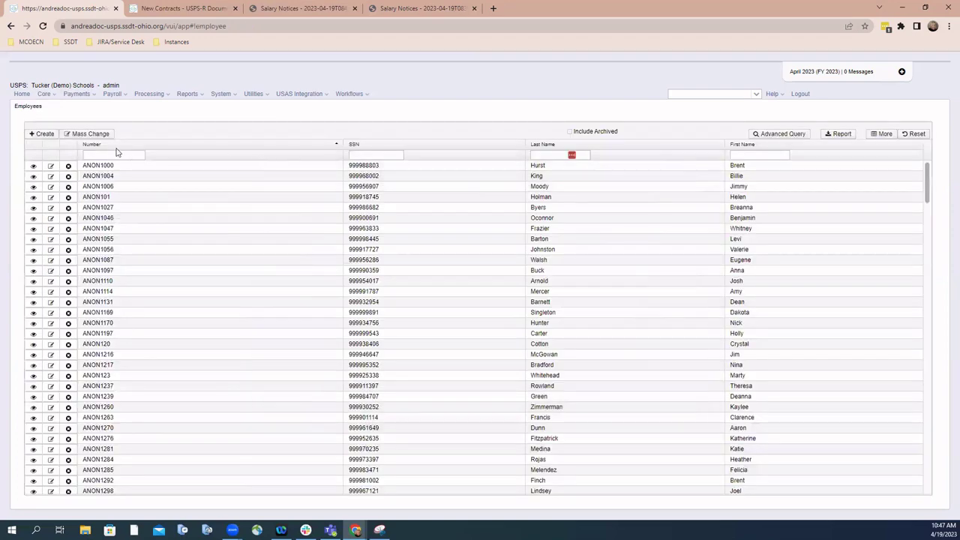
pyautogui.click(51, 166)
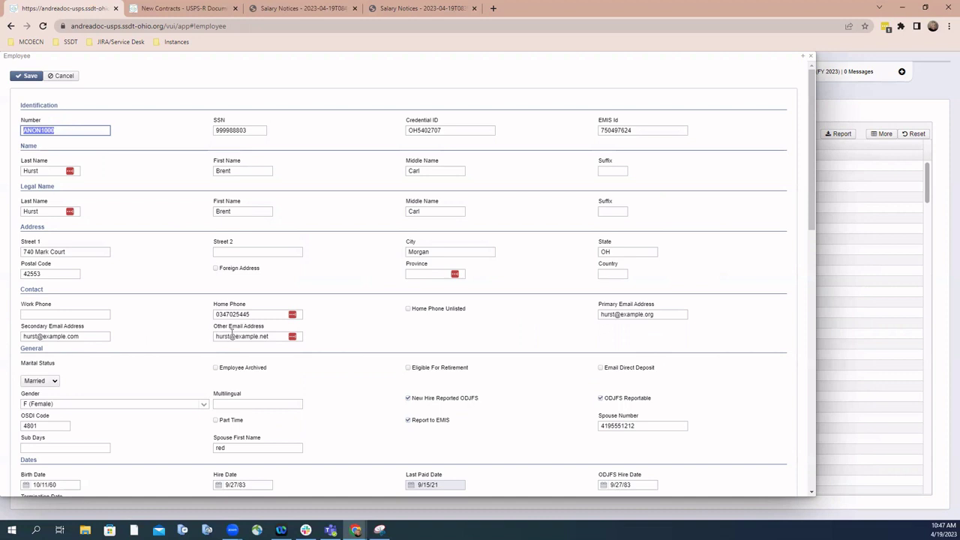
pyautogui.moveTo(258, 333)
pyautogui.click(808, 57)
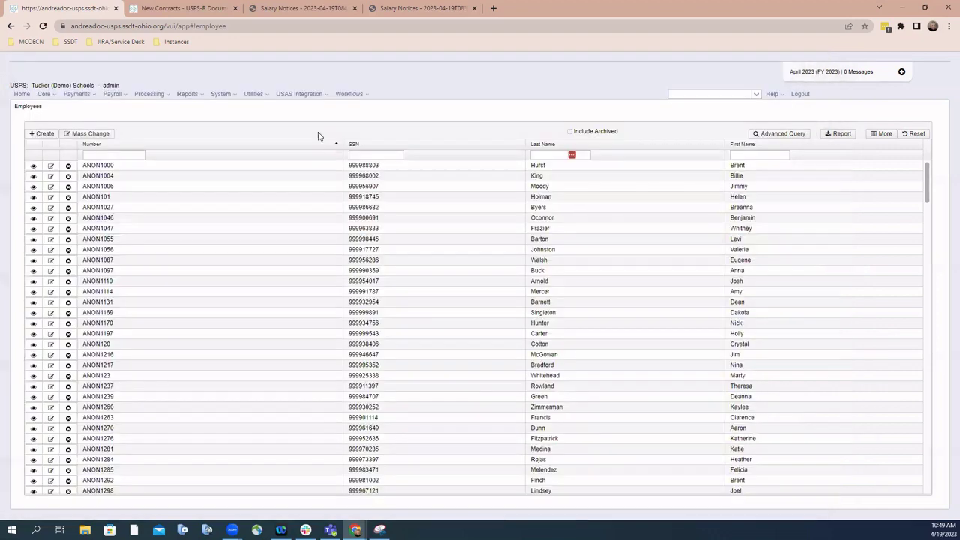
# - Open the Salary Notice Configuration editor from System > Configuration
pyautogui.click(220, 95)
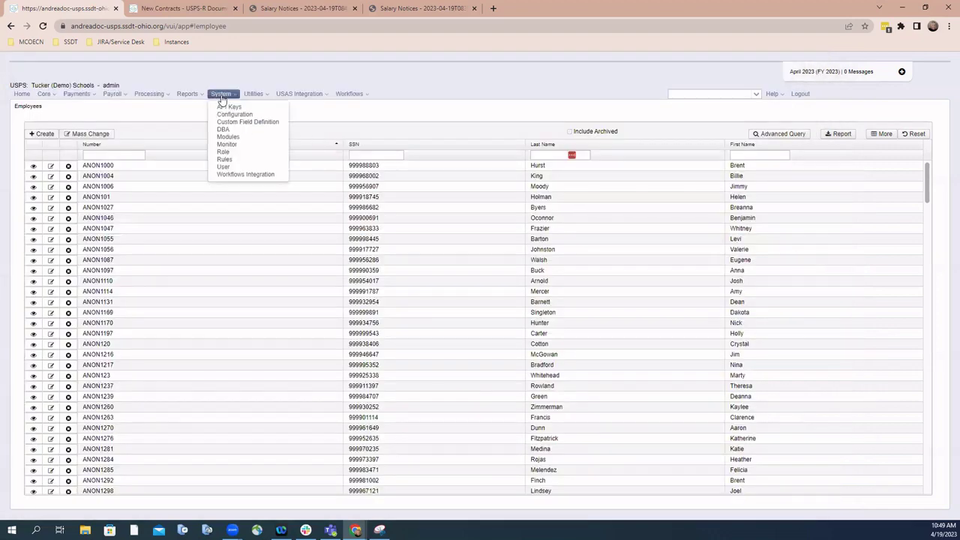
pyautogui.click(217, 122)
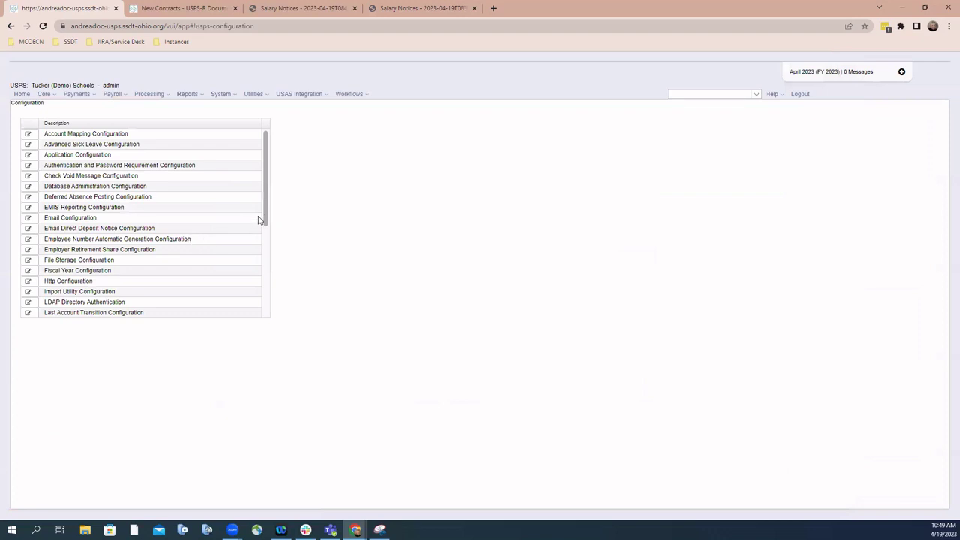
pyautogui.moveTo(265, 219); pyautogui.dragTo(264, 301)
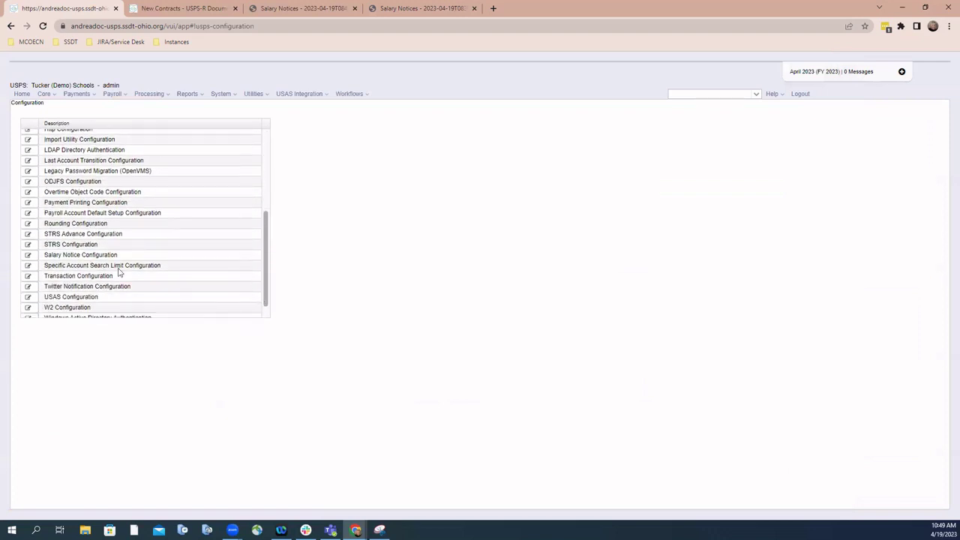
pyautogui.click(26, 257)
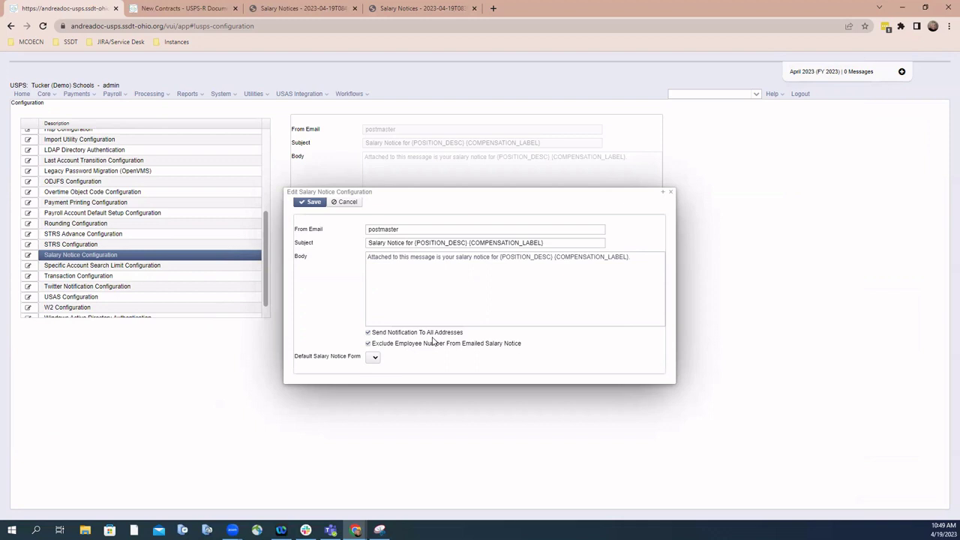
pyautogui.moveTo(438, 350)
# - Leave the Default Salary Notice Form blank and close the editor
pyautogui.click(374, 359)
pyautogui.click(374, 364)
pyautogui.click(671, 194)
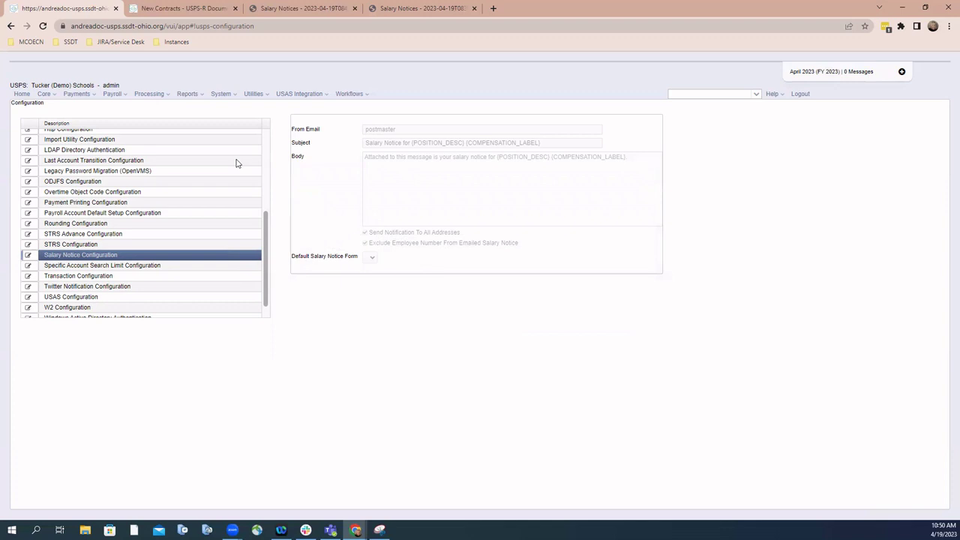
pyautogui.click(161, 96)
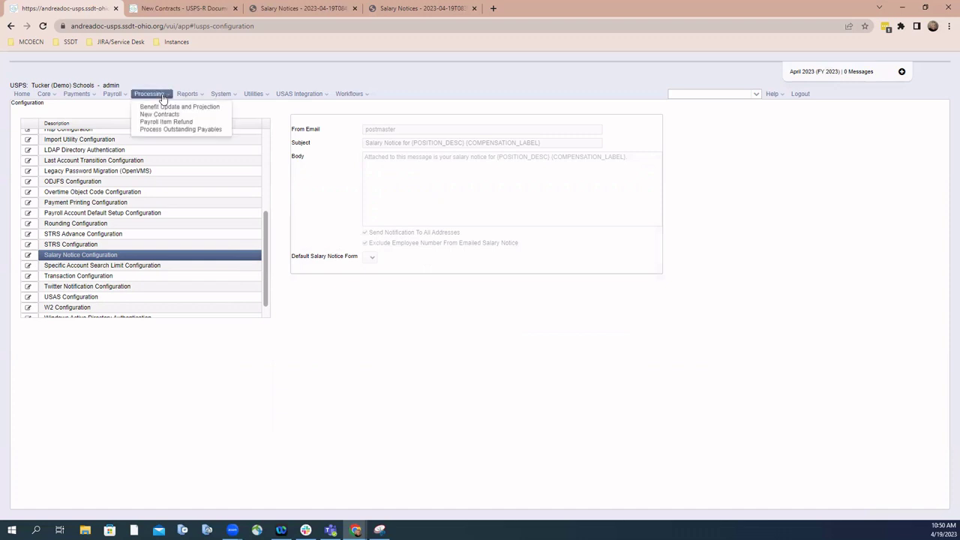
# - Add one specific employee to the 2023-2024 salary notices and open Email Salary Notices scheduling
pyautogui.click(161, 114)
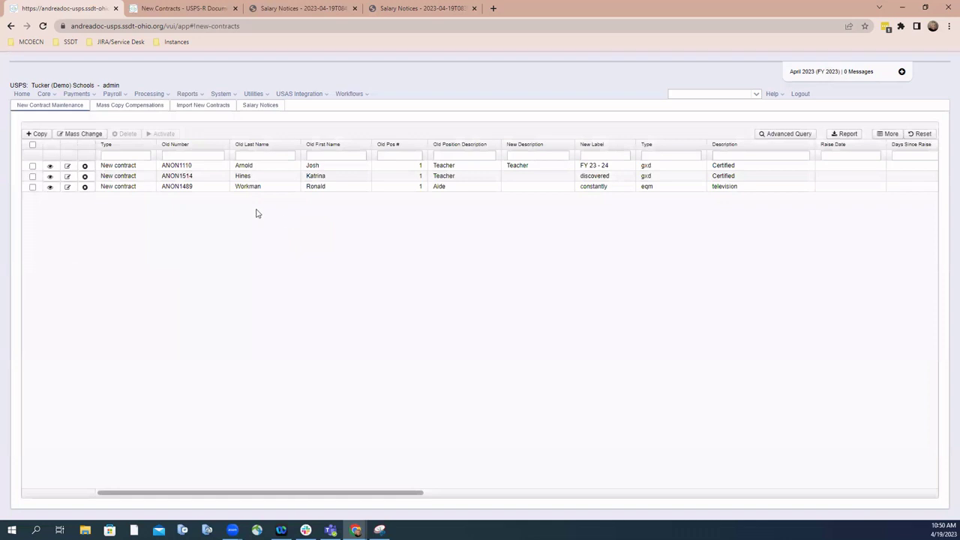
pyautogui.click(257, 107)
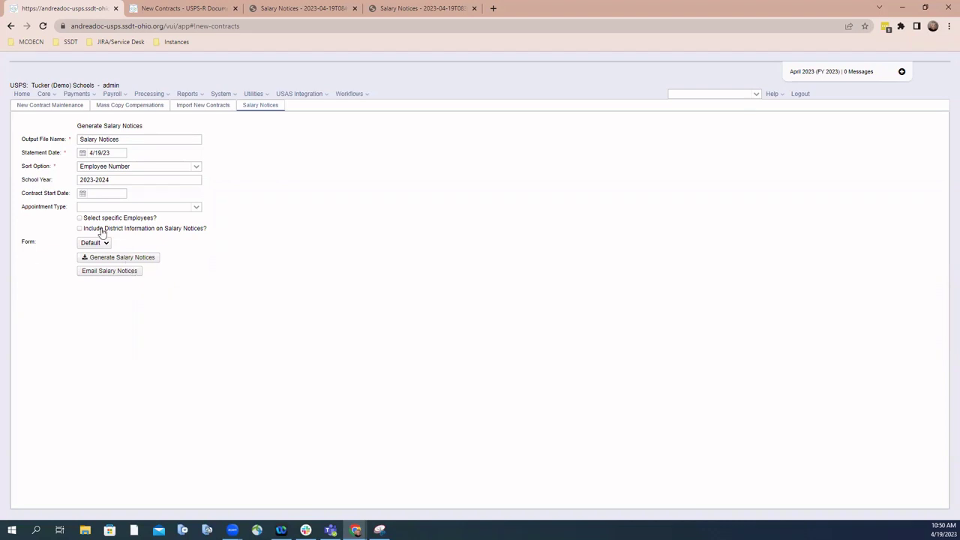
pyautogui.click(79, 218)
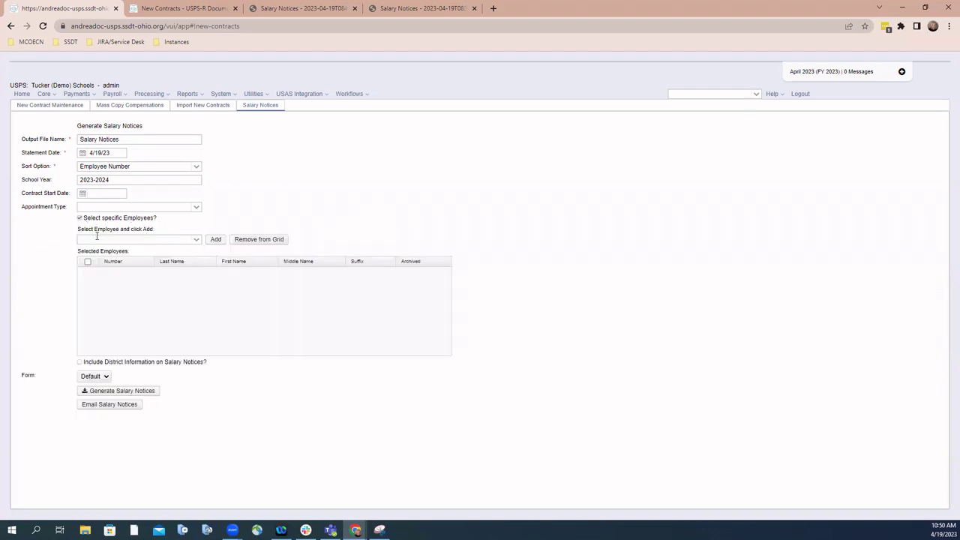
pyautogui.click(136, 240)
pyautogui.write('arnold')
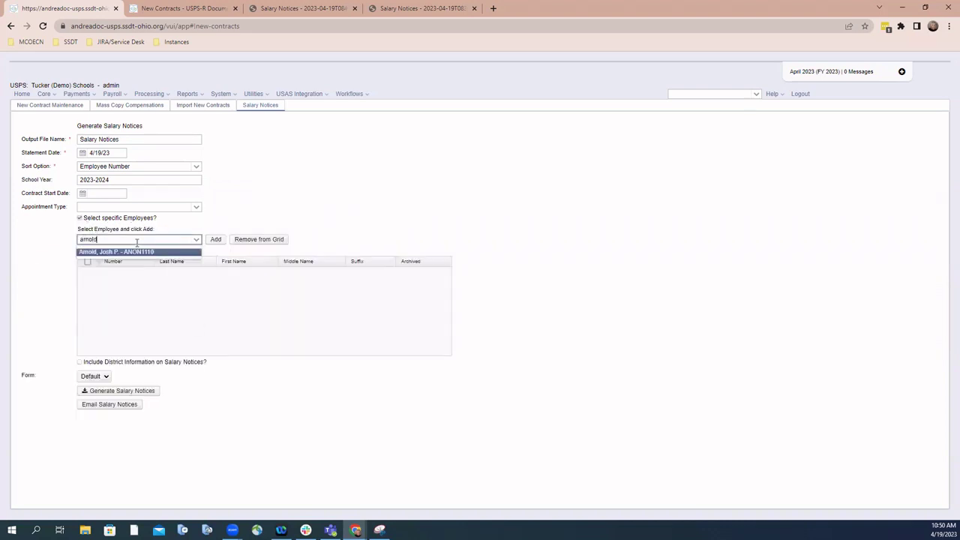
pyautogui.click(135, 251)
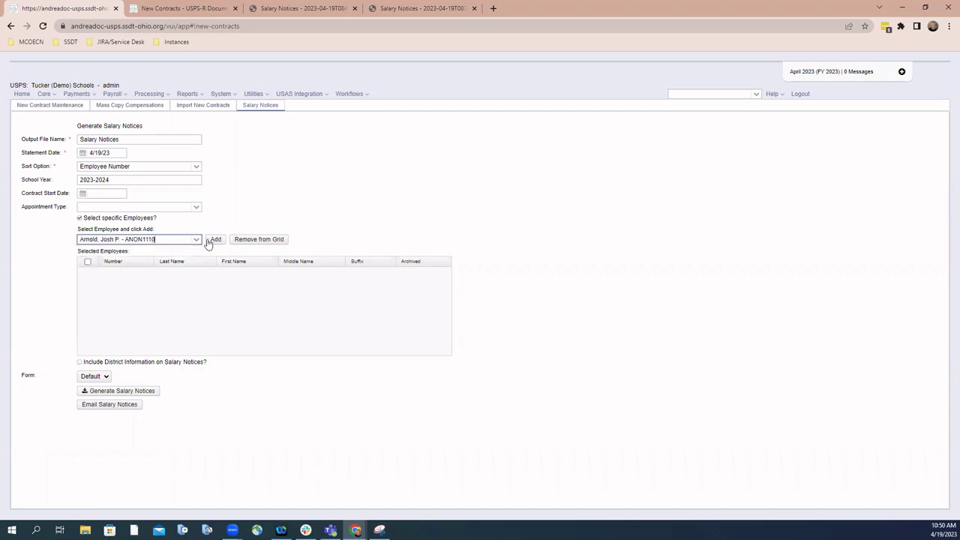
pyautogui.click(215, 239)
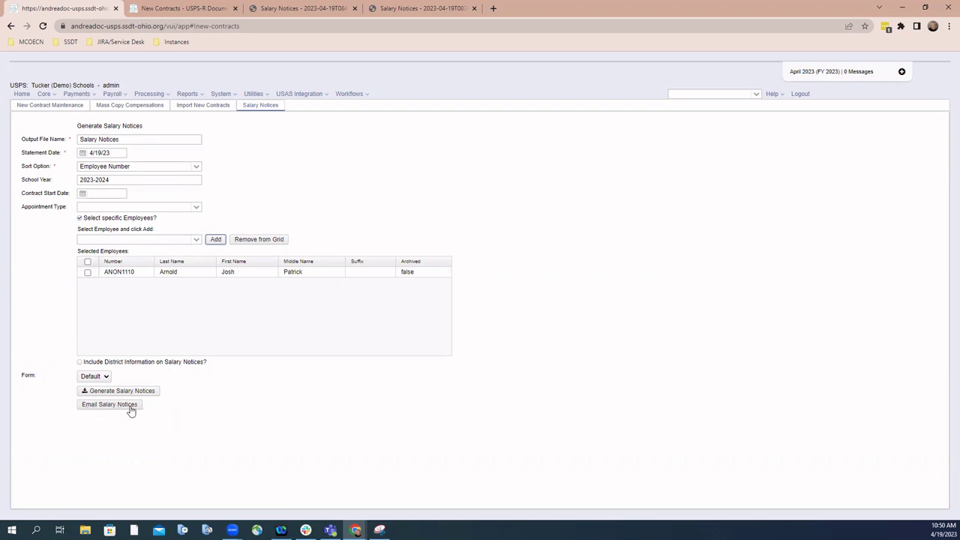
pyautogui.click(129, 405)
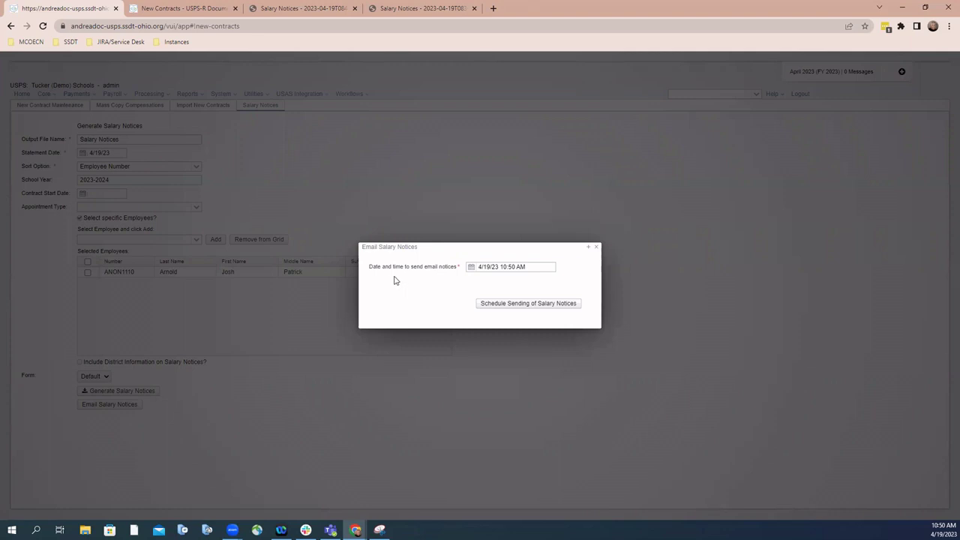
# - Set the salary notice send date to June 1, 2023
pyautogui.click(471, 268)
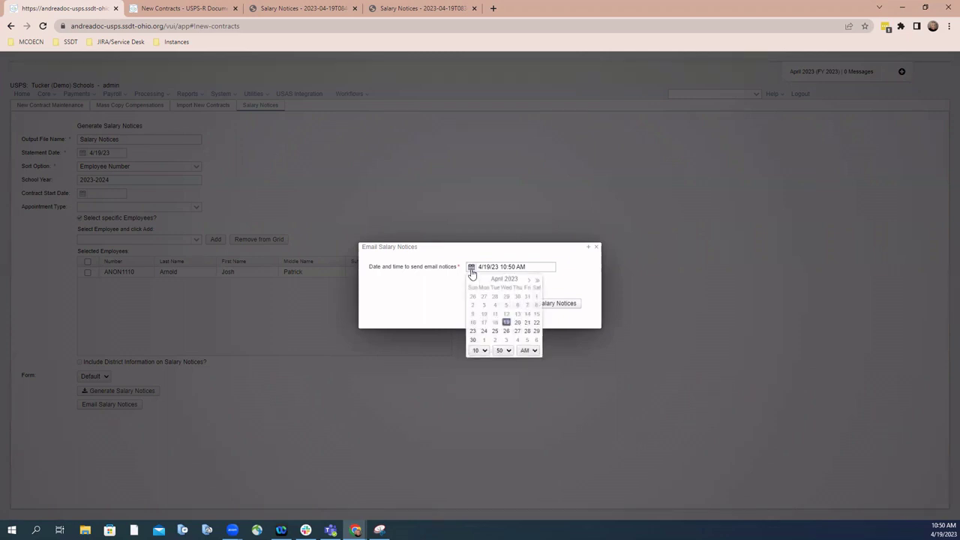
pyautogui.click(529, 281)
pyautogui.click(529, 282)
pyautogui.click(517, 296)
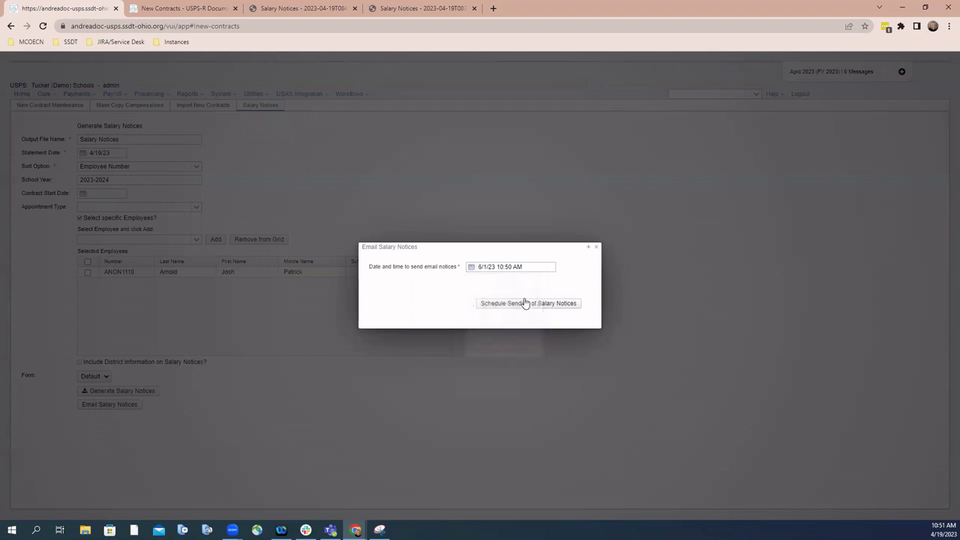
# - Set the send time to 05:00 PM, schedule the email, and close the dialog
pyautogui.click(471, 269)
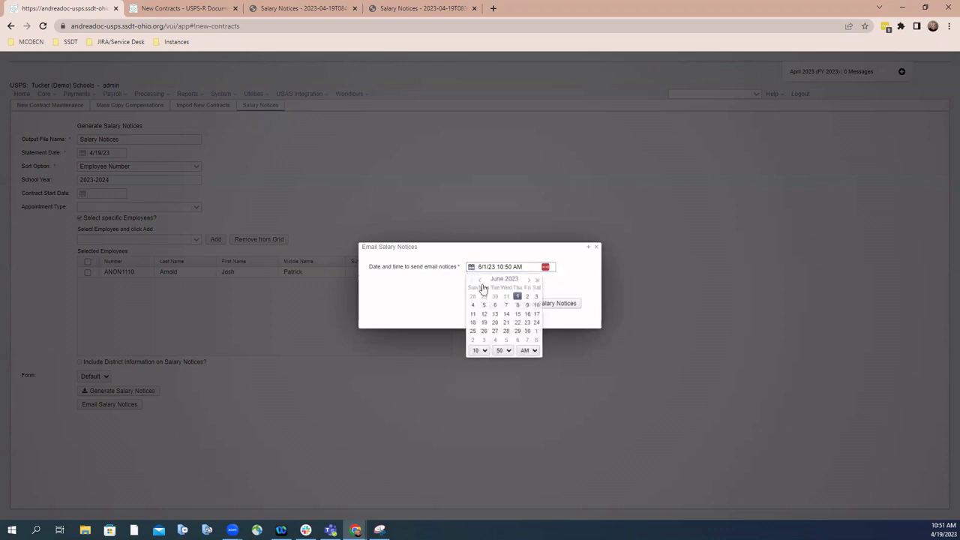
pyautogui.click(481, 350)
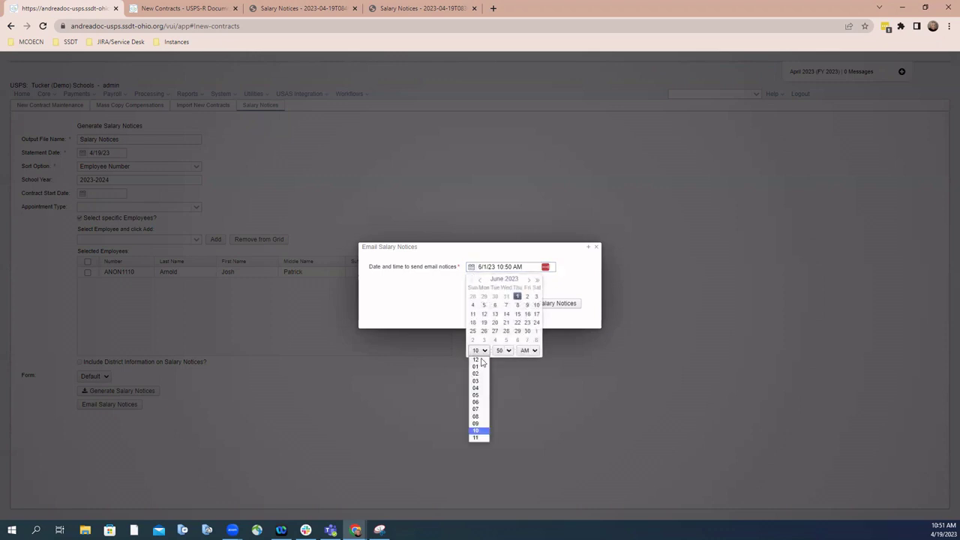
pyautogui.click(476, 396)
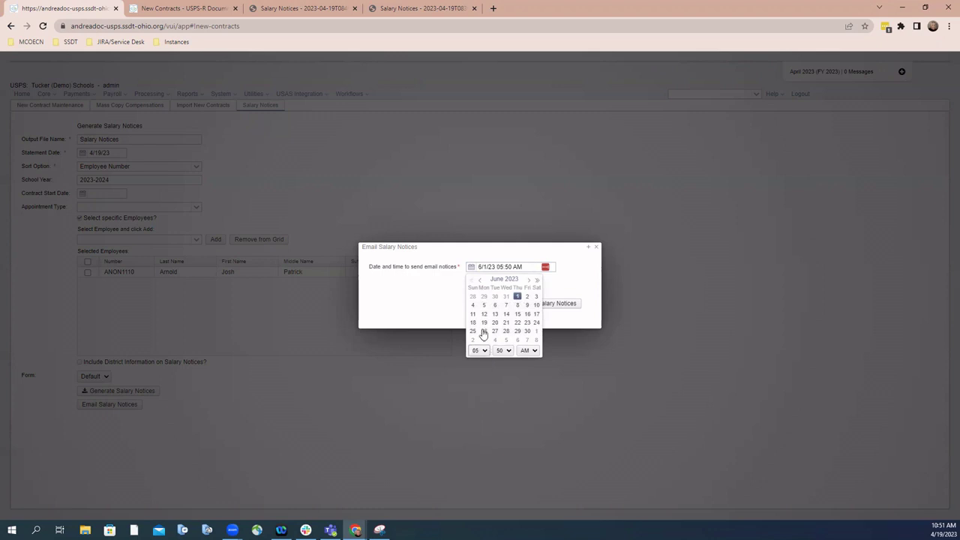
pyautogui.click(503, 352)
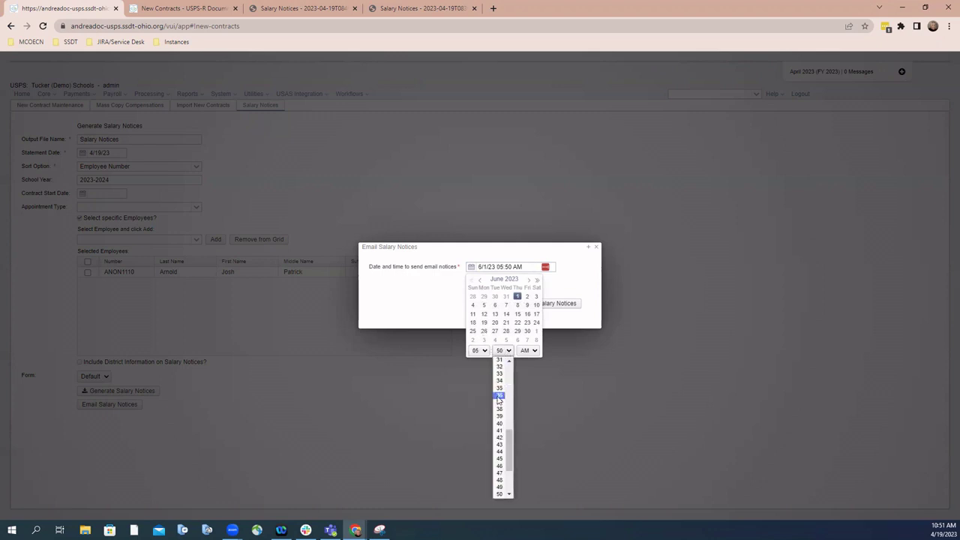
pyautogui.moveTo(509, 443); pyautogui.dragTo(509, 371)
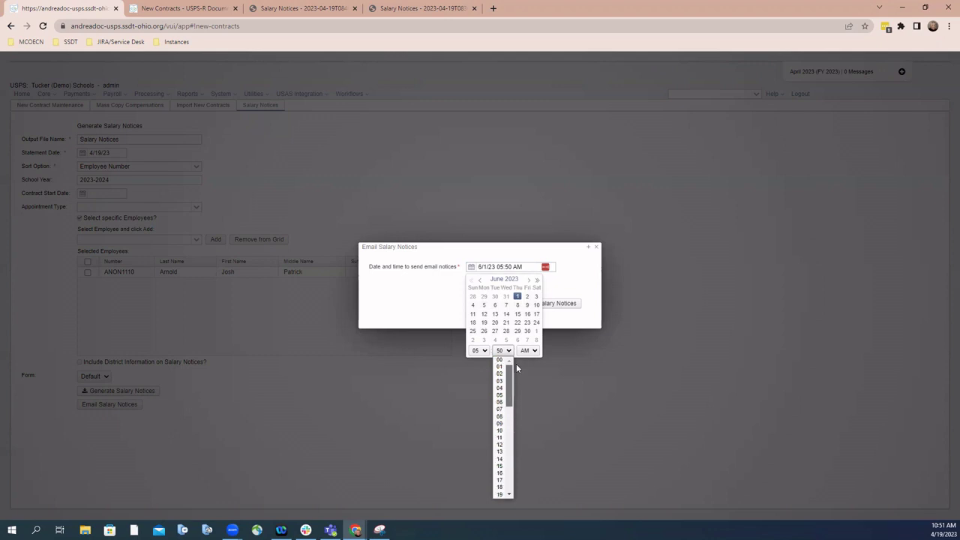
pyautogui.click(499, 361)
pyautogui.click(527, 350)
pyautogui.click(524, 366)
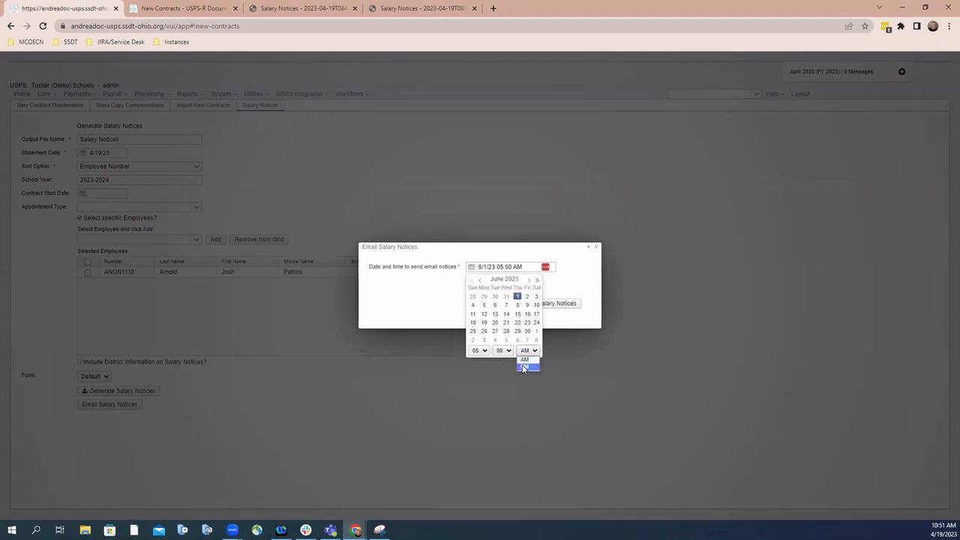
pyautogui.click(578, 284)
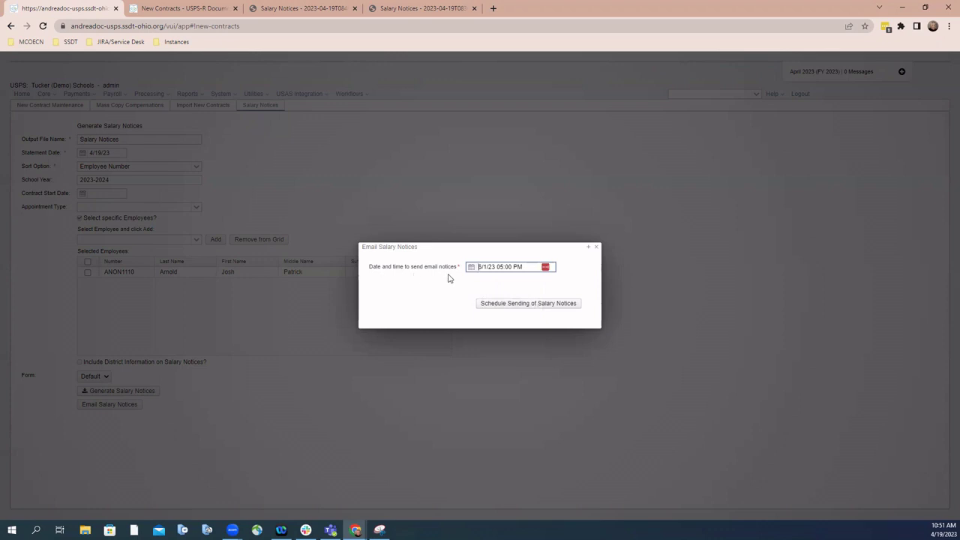
pyautogui.click(504, 304)
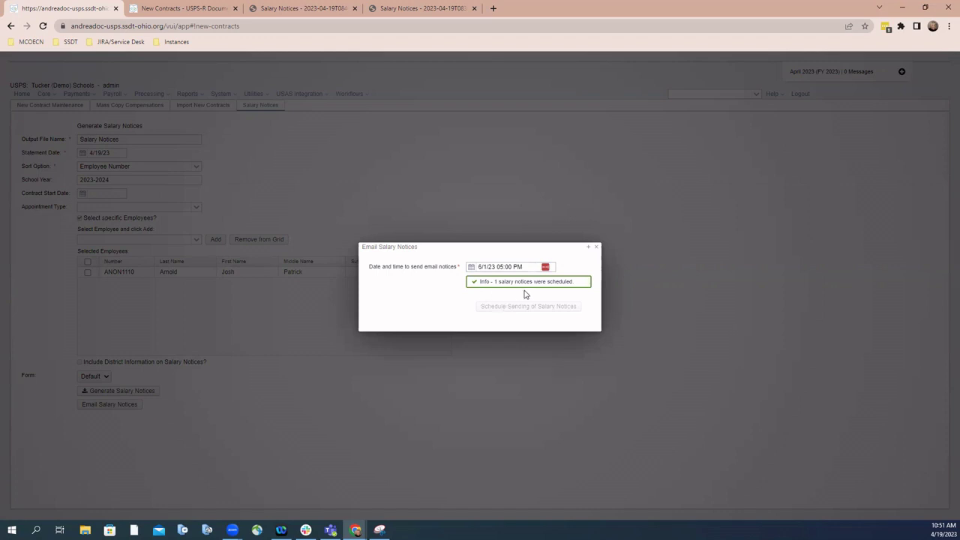
pyautogui.click(595, 250)
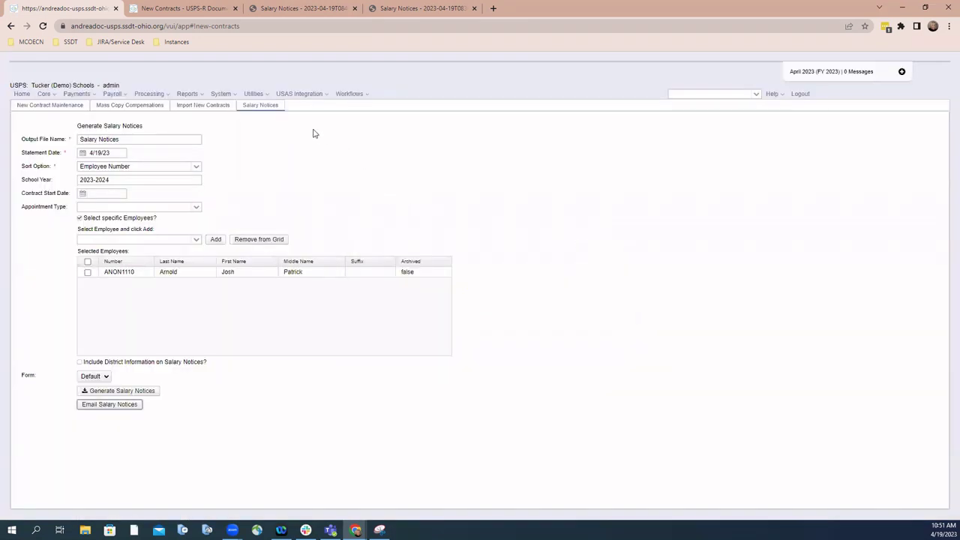
# - Open Utilities > Job Scheduler to view the two pending New Contract jobs
pyautogui.click(259, 97)
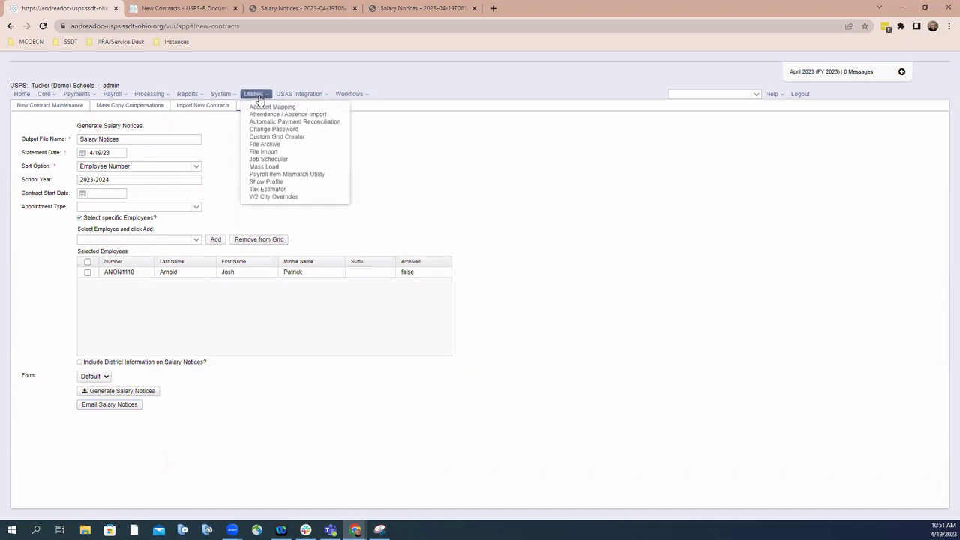
pyautogui.click(268, 159)
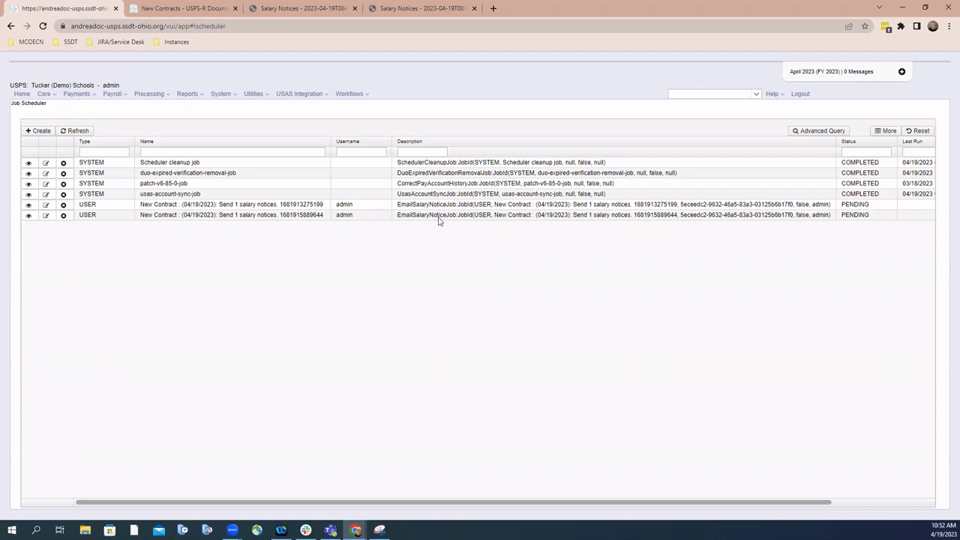
# - Open the Processing > New Contracts > Salary Notices form
pyautogui.click(165, 96)
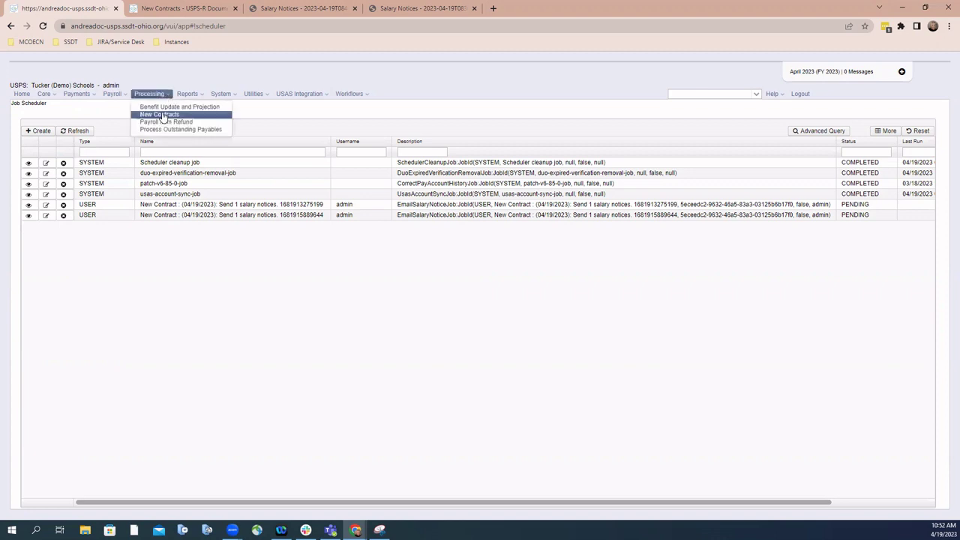
pyautogui.click(163, 116)
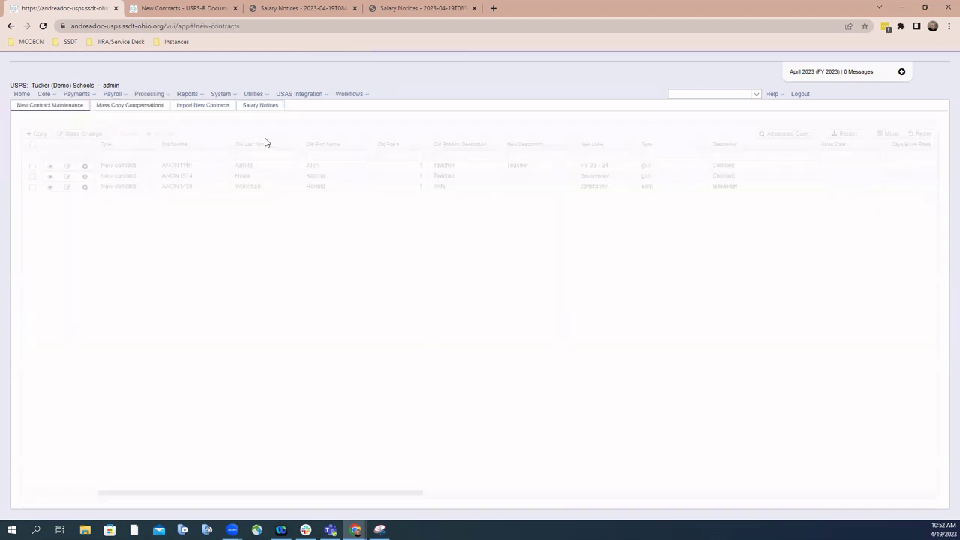
pyautogui.click(269, 106)
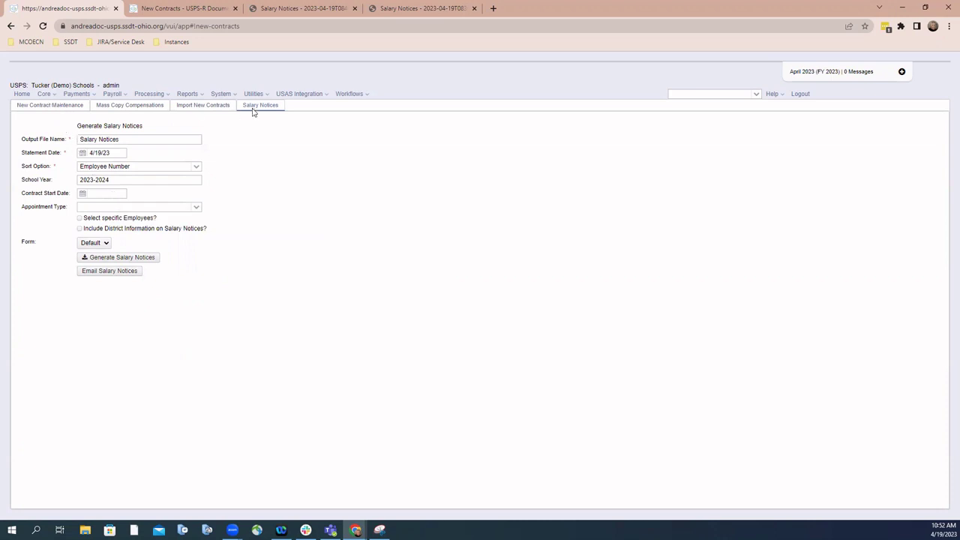
# - Search for the employee in the top-right search box and open their dashboard
pyautogui.click(726, 95)
pyautogui.write('a')
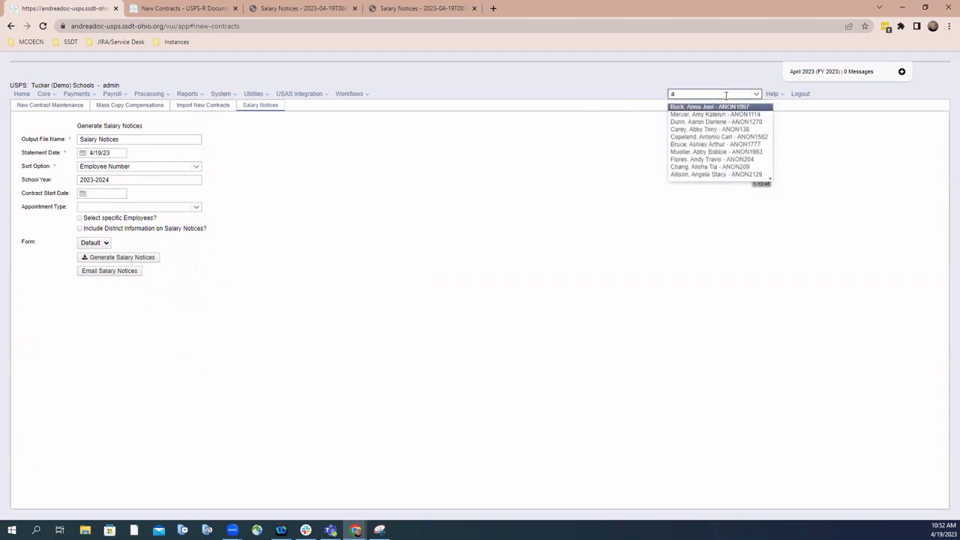
pyautogui.write('a')
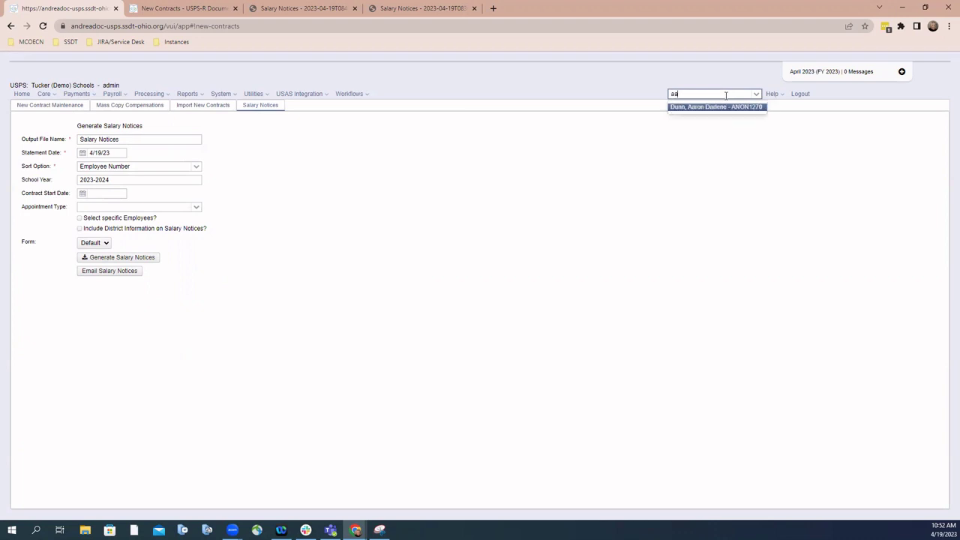
pyautogui.write('r')
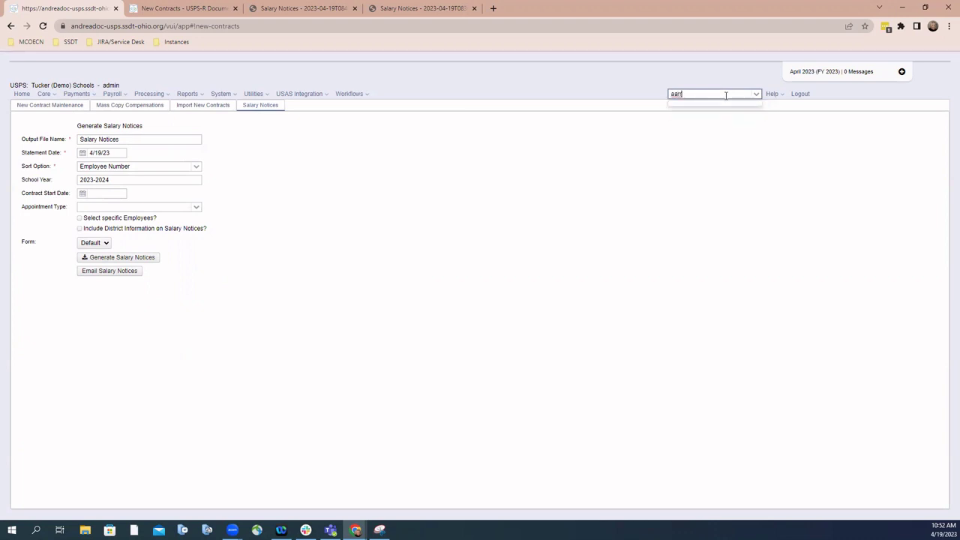
pyautogui.press('BackSpace')
pyautogui.press('BackSpace')
pyautogui.press('BackSpace')
pyautogui.press('BackSpace')
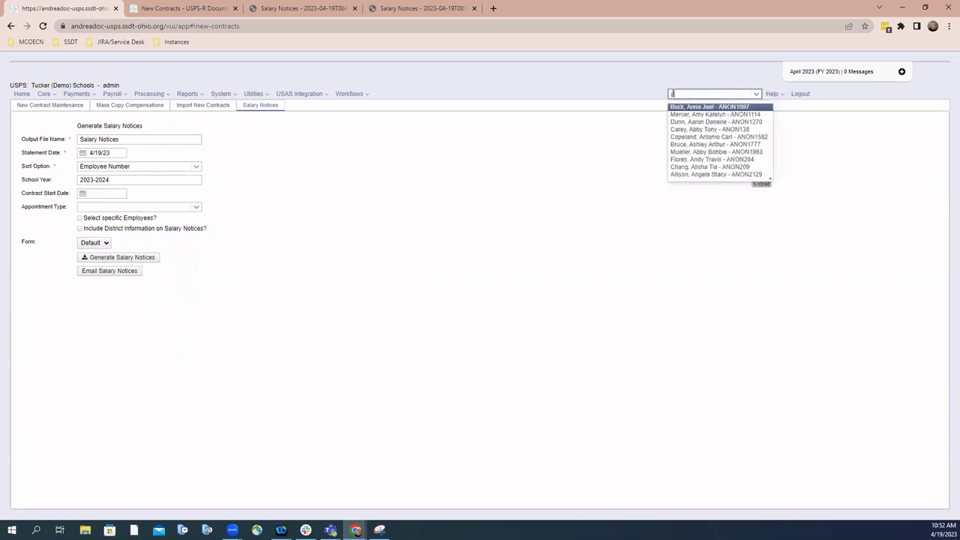
pyautogui.write('ar')
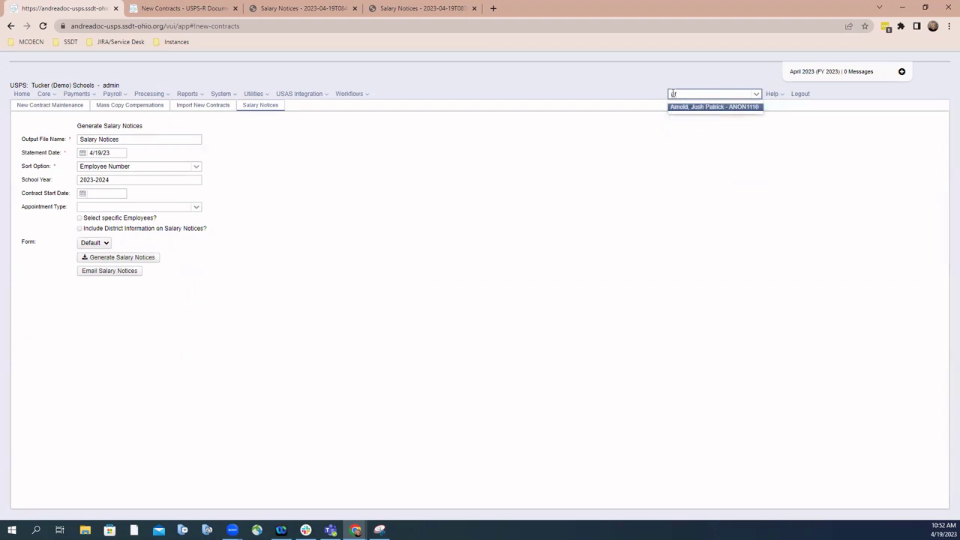
pyautogui.click(676, 107)
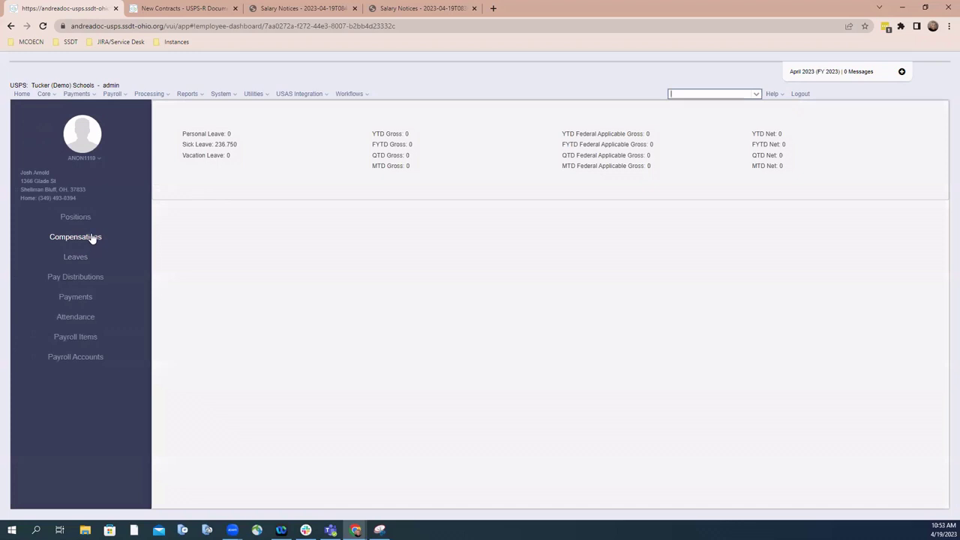
# - Open the employee's Teacher Legacy compensation and launch its 2023-2024 Salary Notice form
pyautogui.click(90, 237)
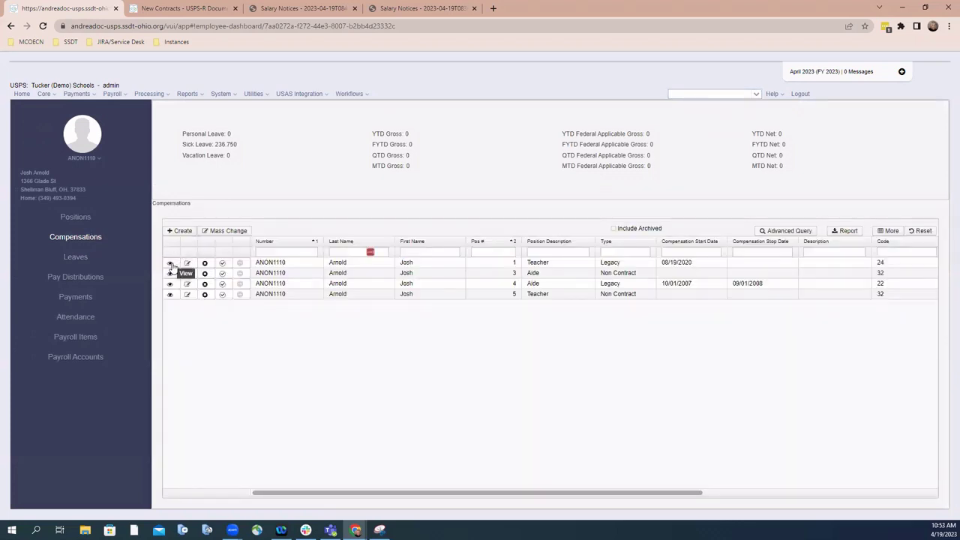
pyautogui.click(171, 263)
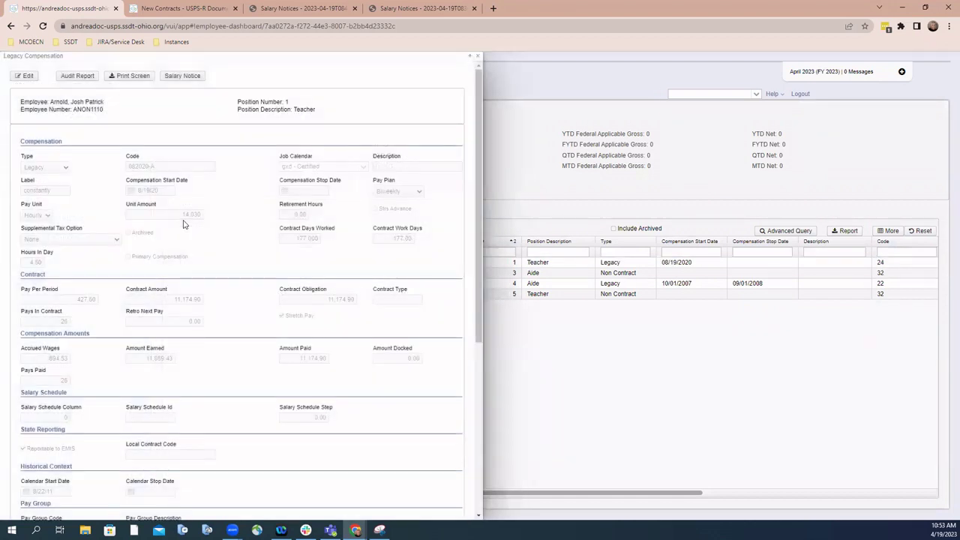
pyautogui.click(191, 77)
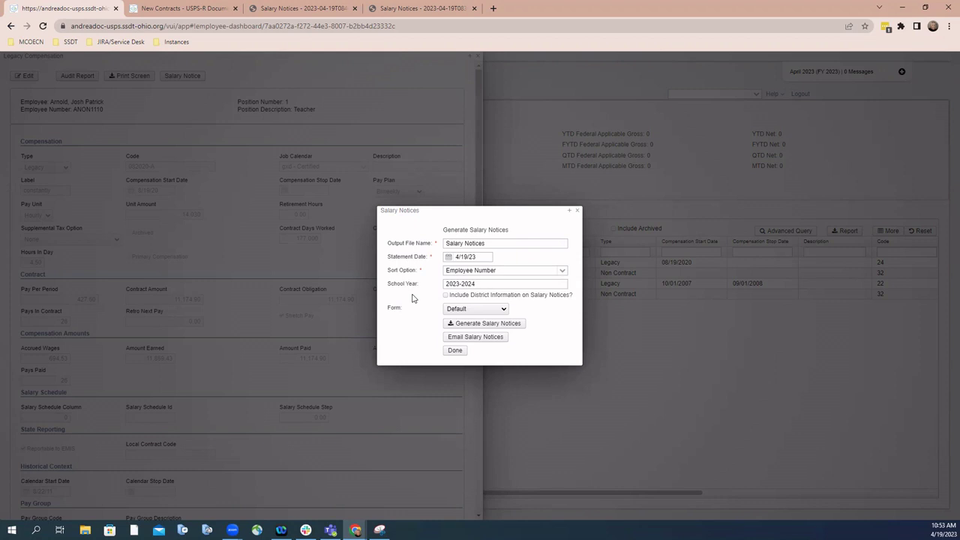
# - Generate the salary notice PDF with district information, then close the Email Salary Notices window
pyautogui.click(445, 295)
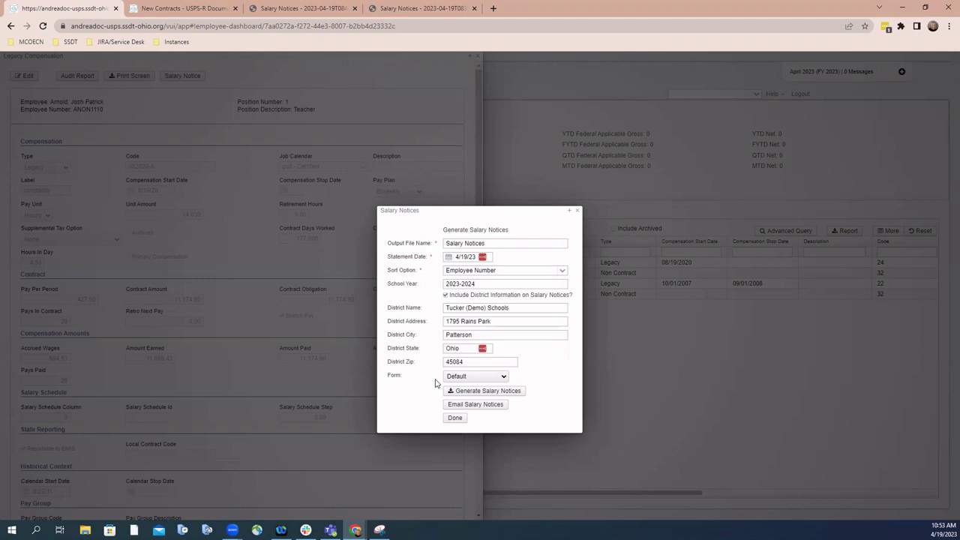
pyautogui.click(514, 395)
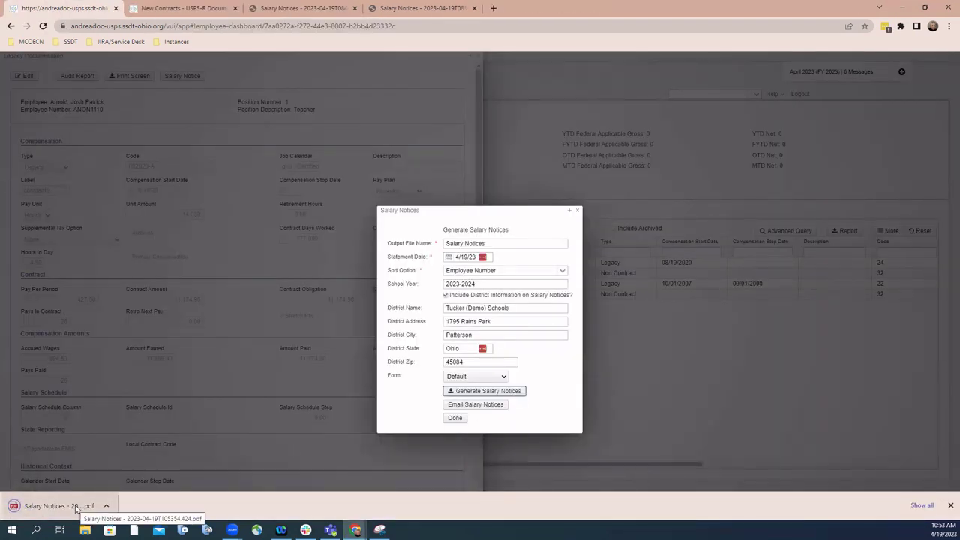
pyautogui.click(474, 406)
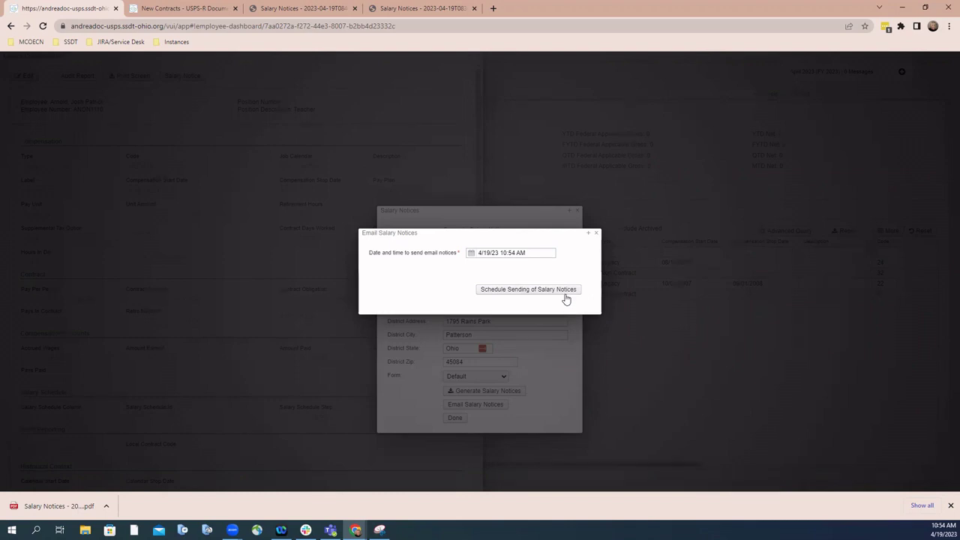
pyautogui.click(597, 234)
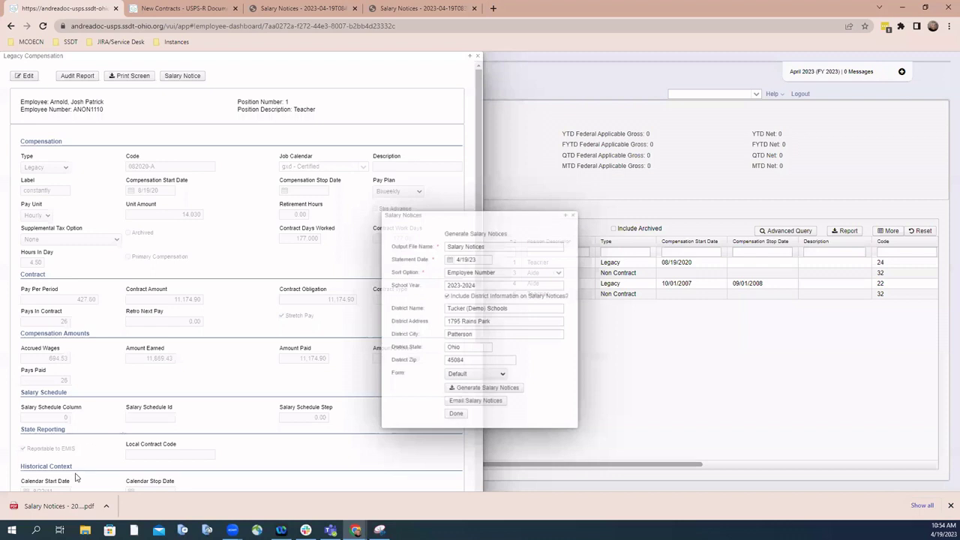
# - Review the $11,174.90 Teacher salary notice PDF, then return to the USPS-R compensation tab
pyautogui.click(68, 505)
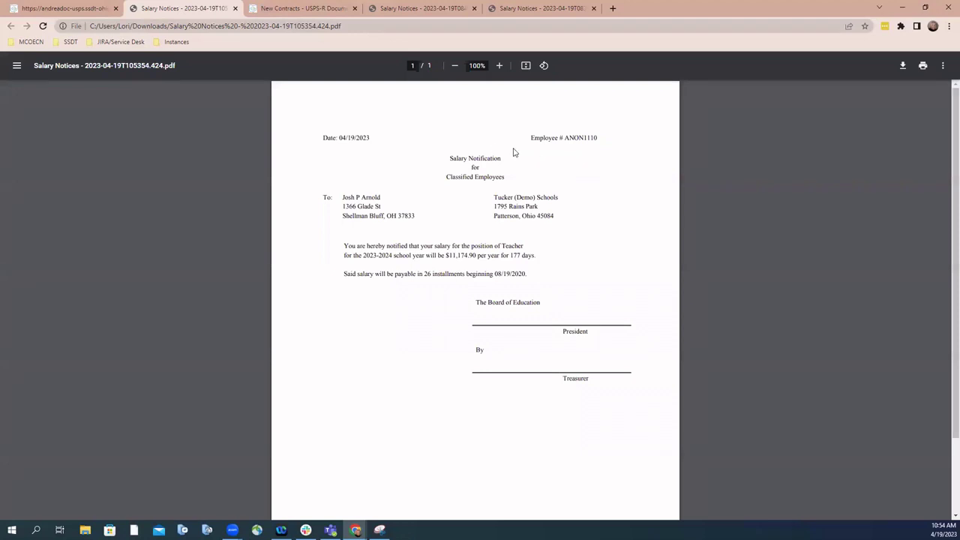
pyautogui.click(85, 12)
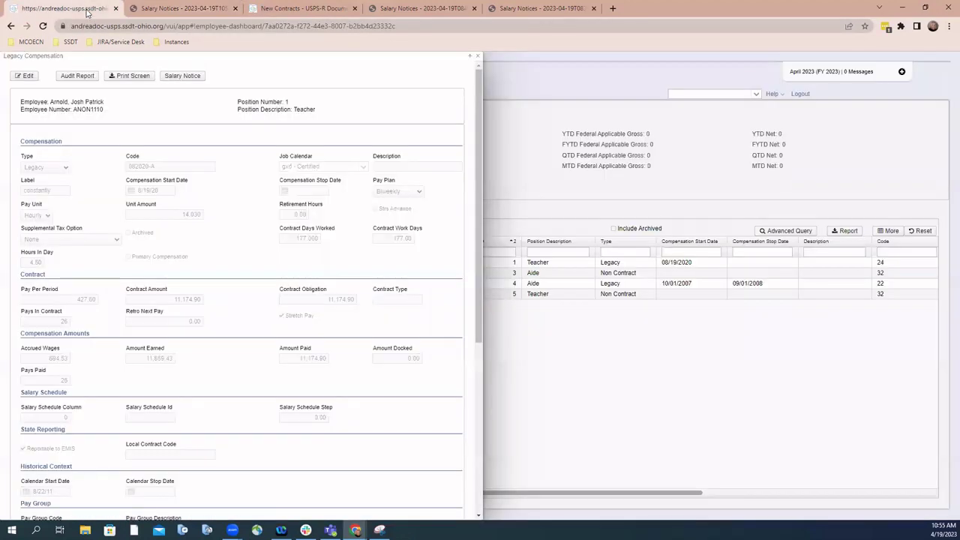
# - Read the Emailing Salary Notices section of the New Contracts wiki page, then reload it from the top
pyautogui.click(266, 10)
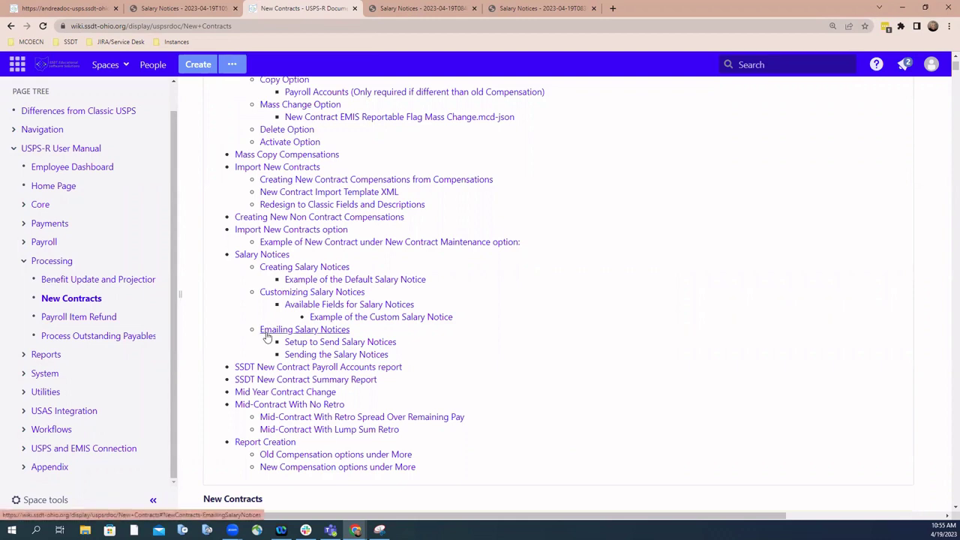
pyautogui.click(270, 335)
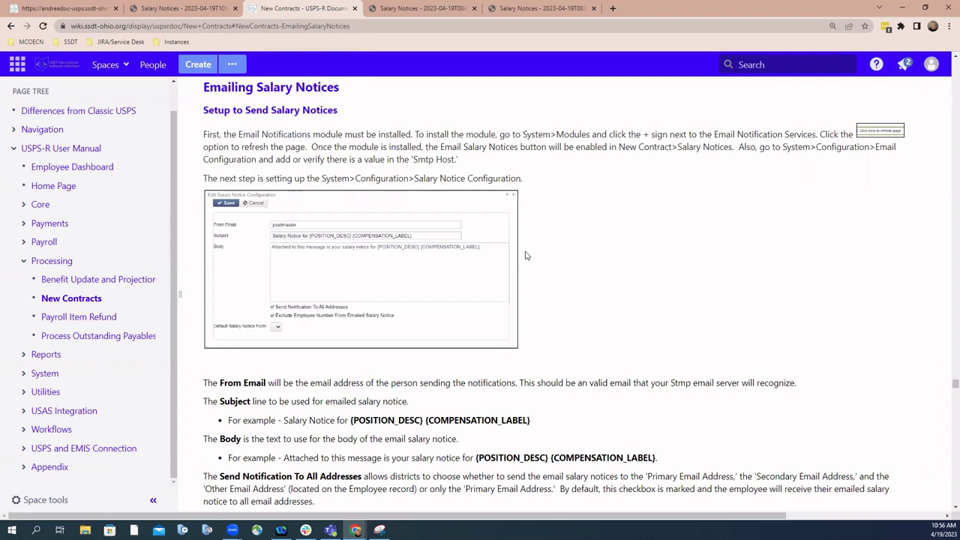
pyautogui.click(89, 299)
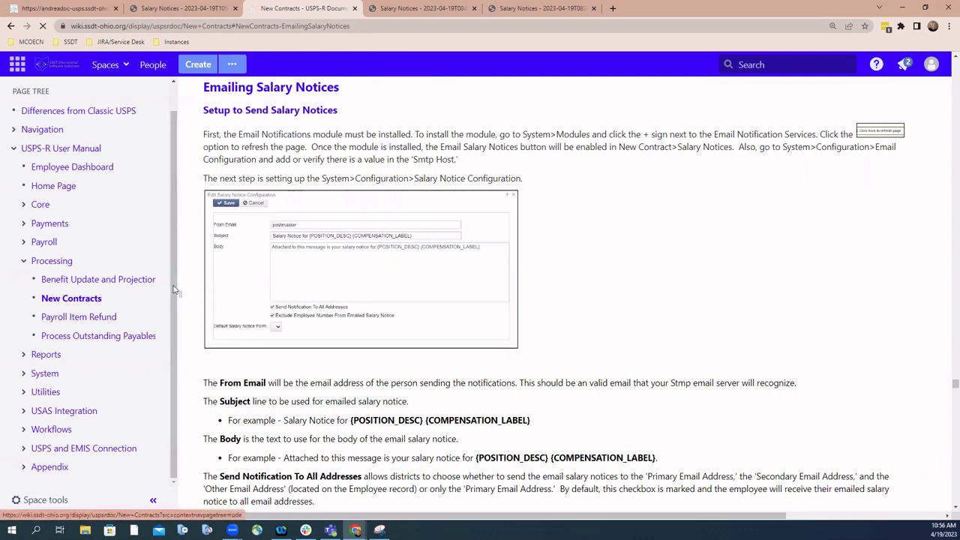
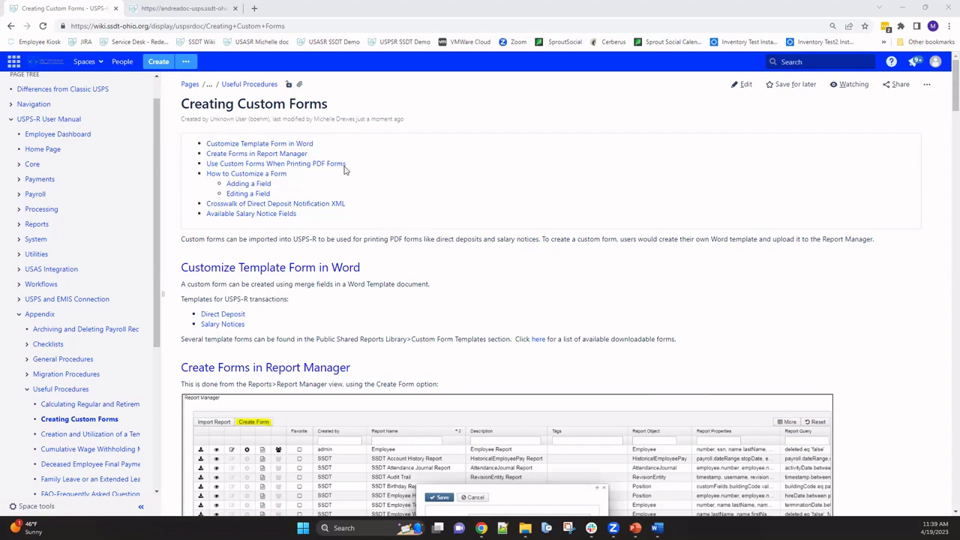
# - Scroll the Creating Custom Forms wiki page, then bring up the Default Salary Notice template in Word
pyautogui.scroll(-1, 315, 163)
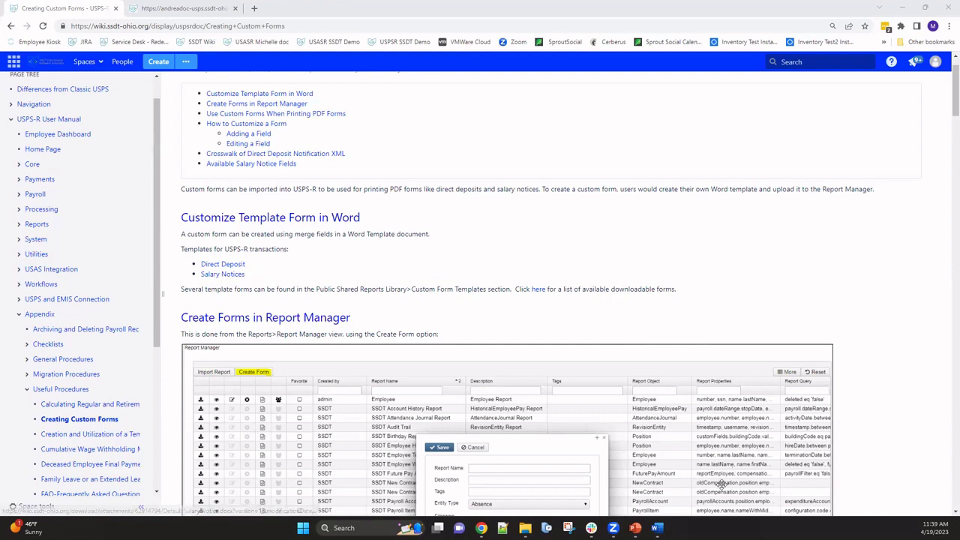
pyautogui.click(657, 527)
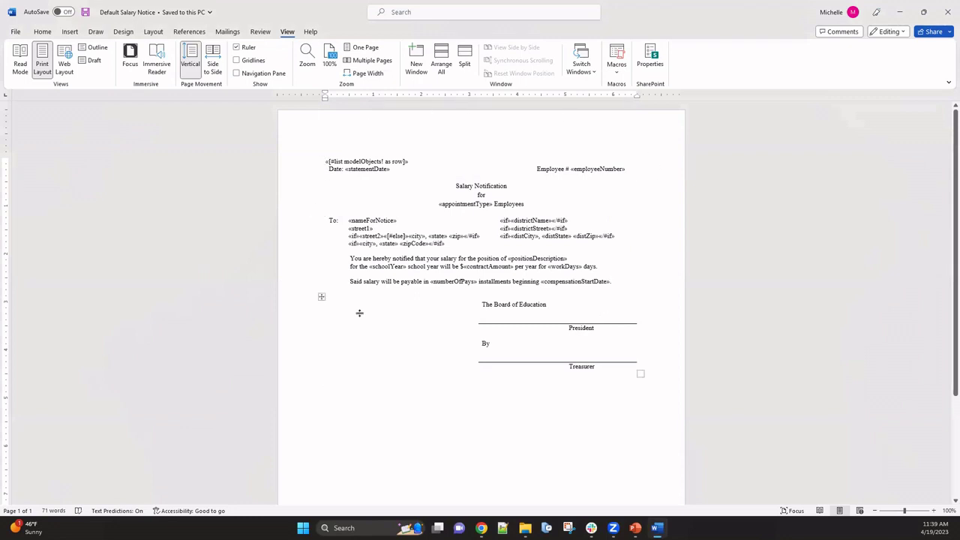
# - Go from the Default Salary Notice document to Word's File backstage Home page
pyautogui.click(498, 394)
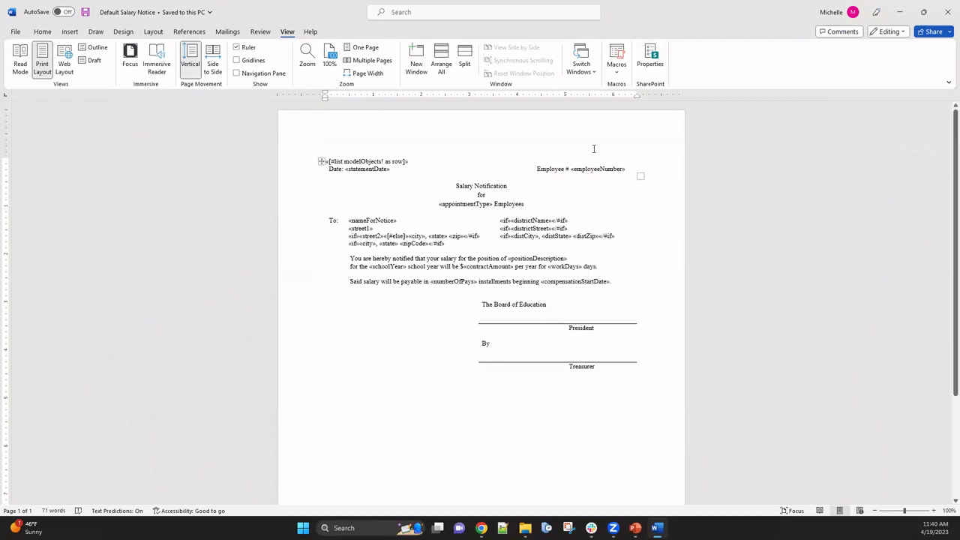
pyautogui.click(16, 33)
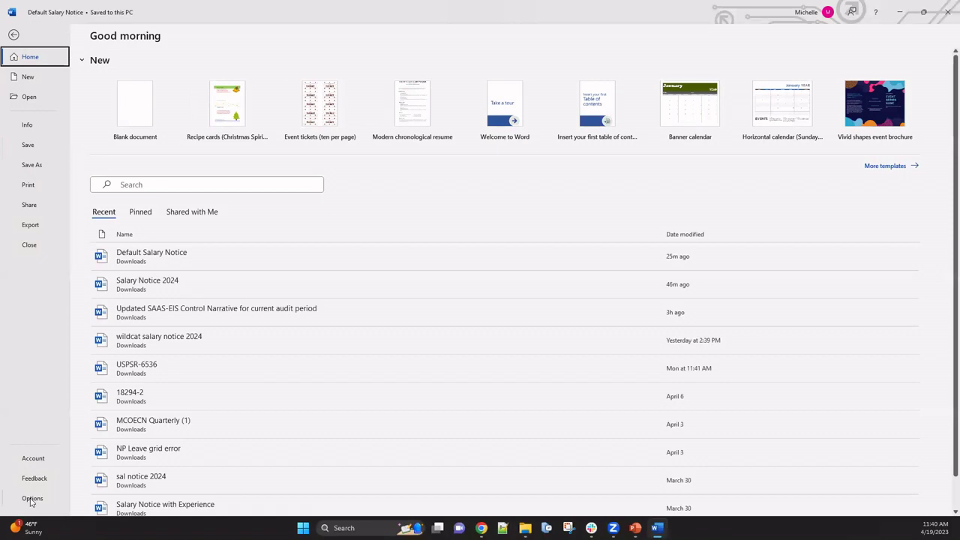
# - Enable 'Show all formatting marks' under Word Options > Display
pyautogui.click(32, 499)
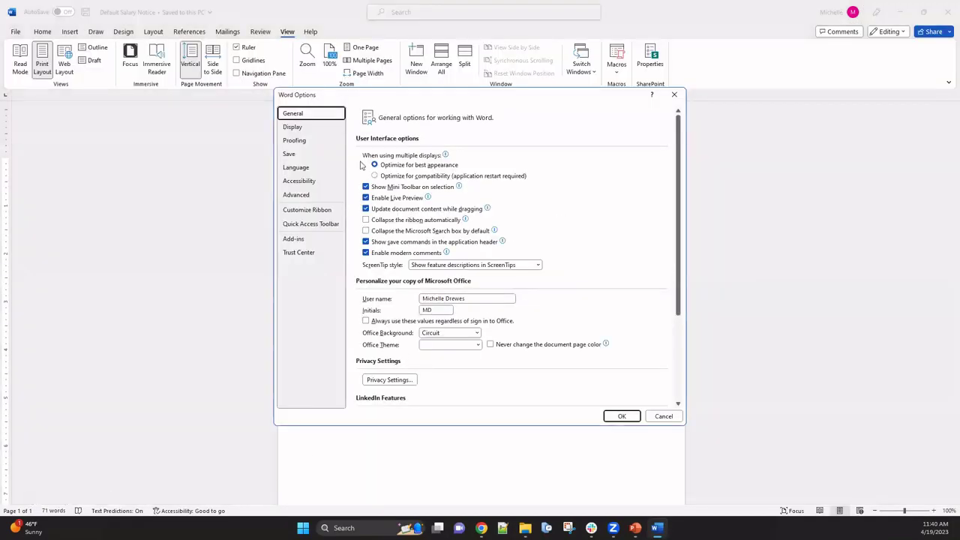
pyautogui.click(292, 128)
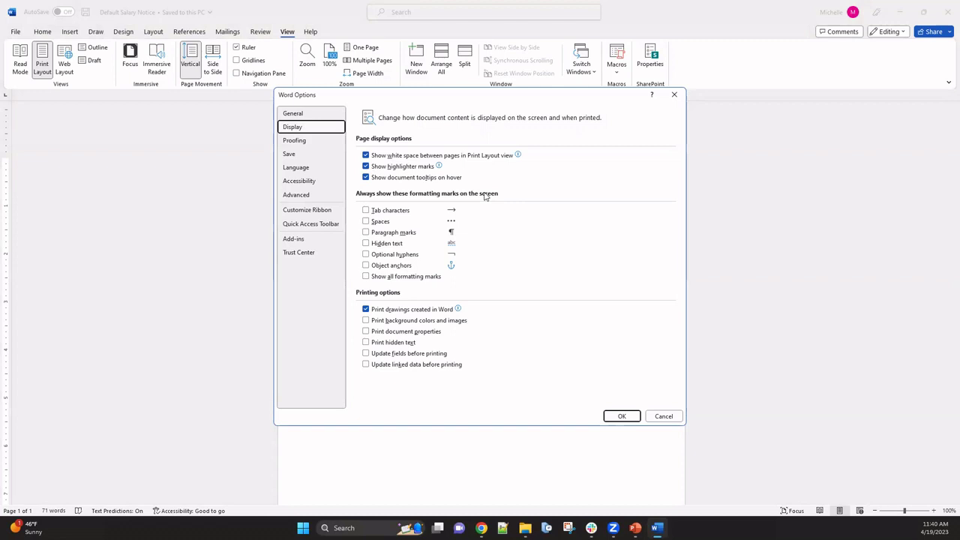
pyautogui.click(366, 277)
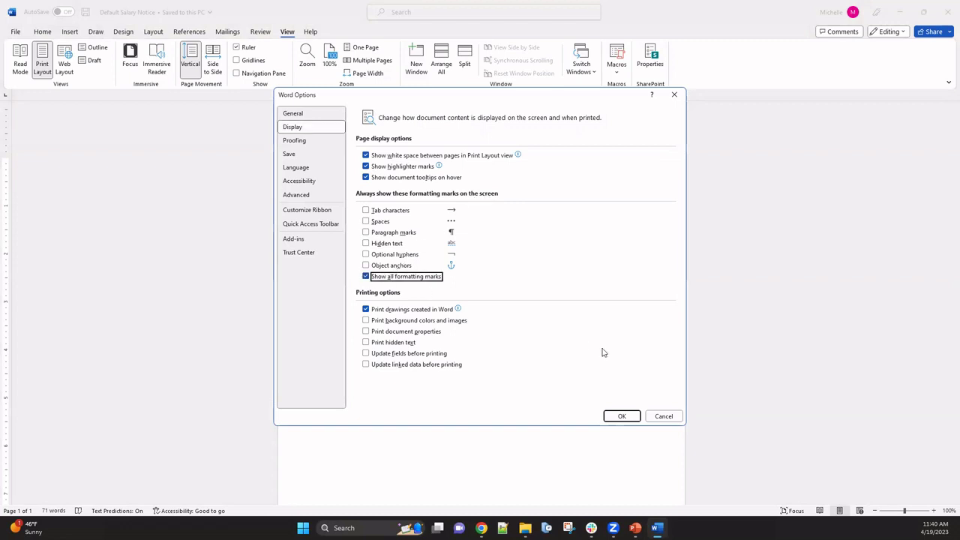
pyautogui.click(621, 417)
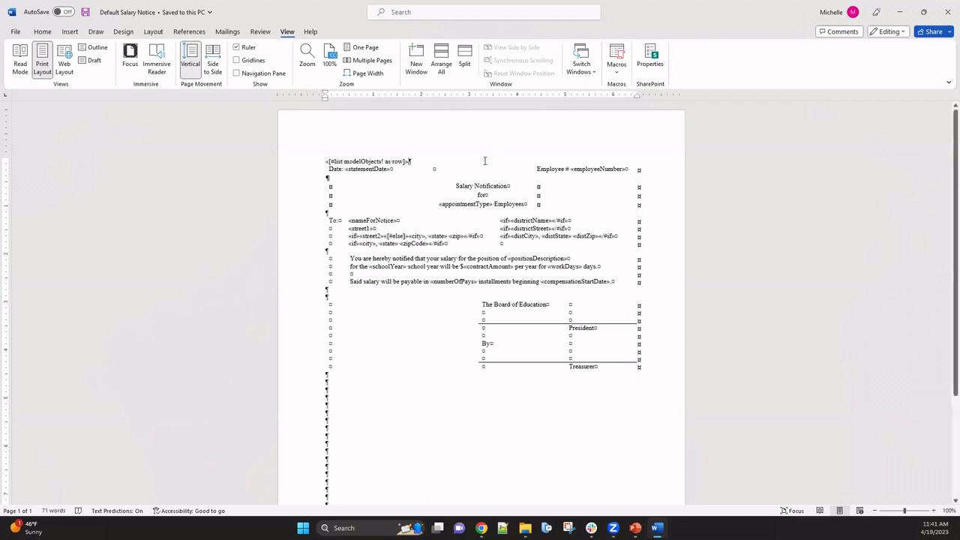
pyautogui.hotkey('ctrl', 'a')
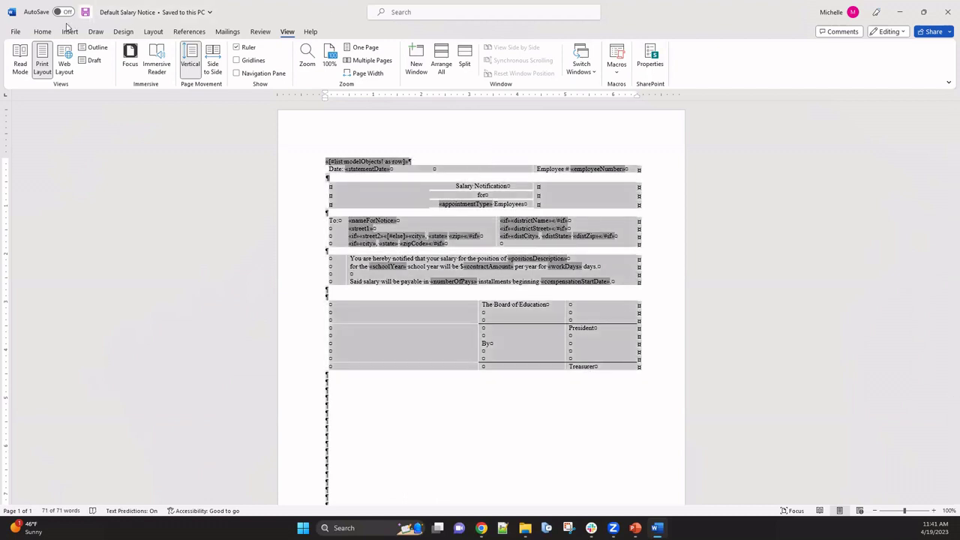
pyautogui.click(43, 32)
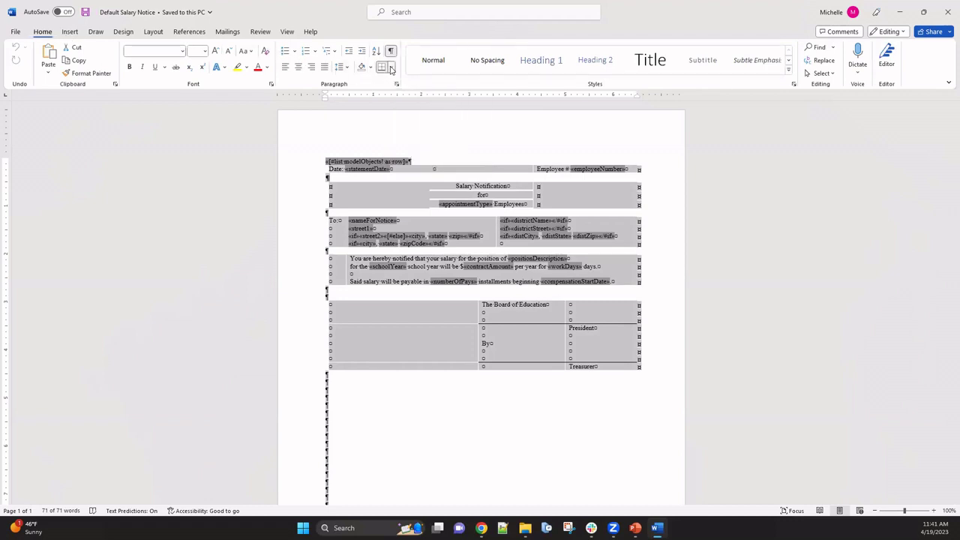
pyautogui.click(390, 68)
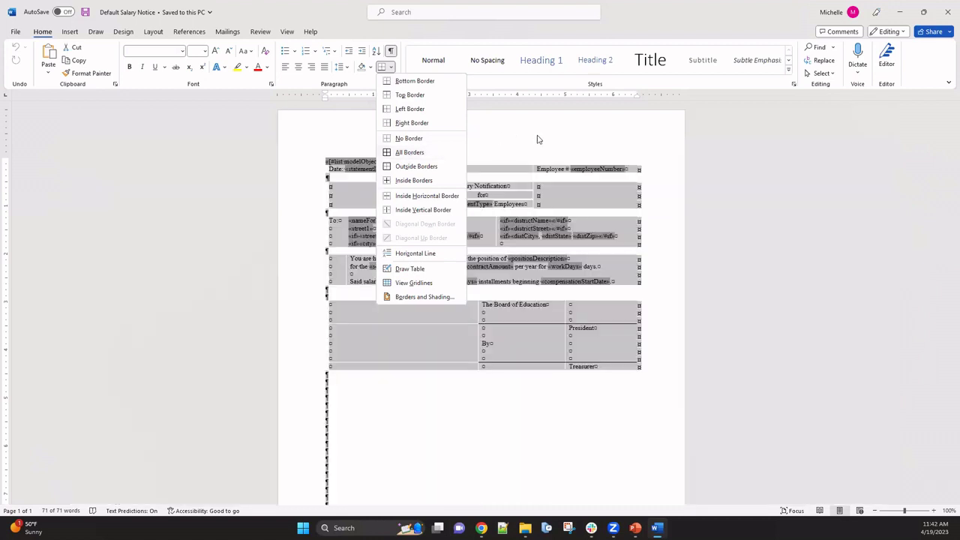
pyautogui.click(537, 139)
pyautogui.click(349, 200)
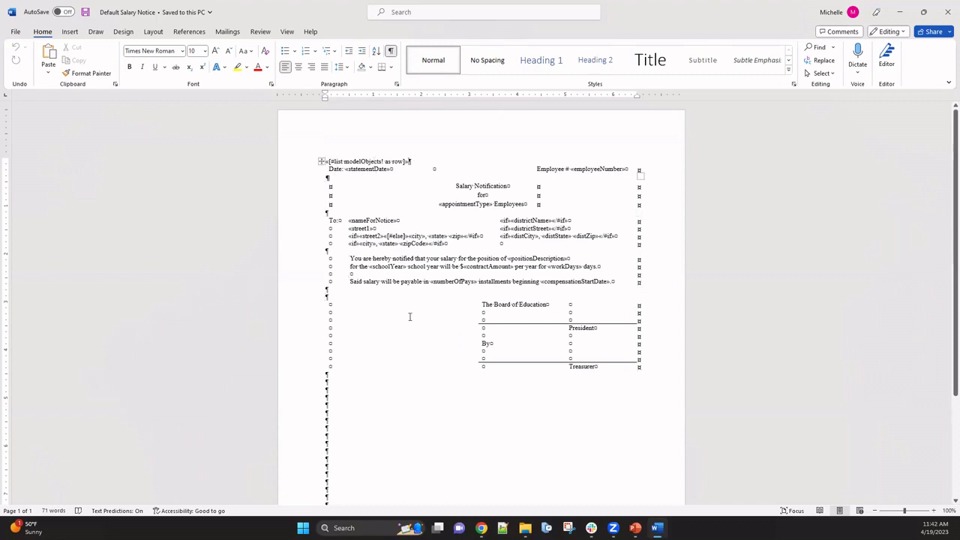
# - Review the template, then open Before and After.jpg comparing it with a finished Salary Notification
pyautogui.scroll(-3, 413, 373)
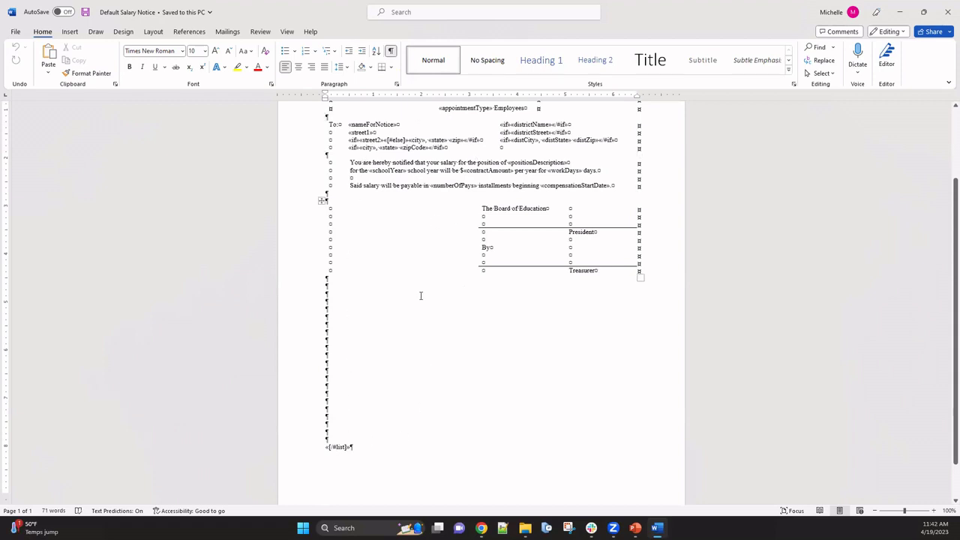
pyautogui.scroll(3, 421, 296)
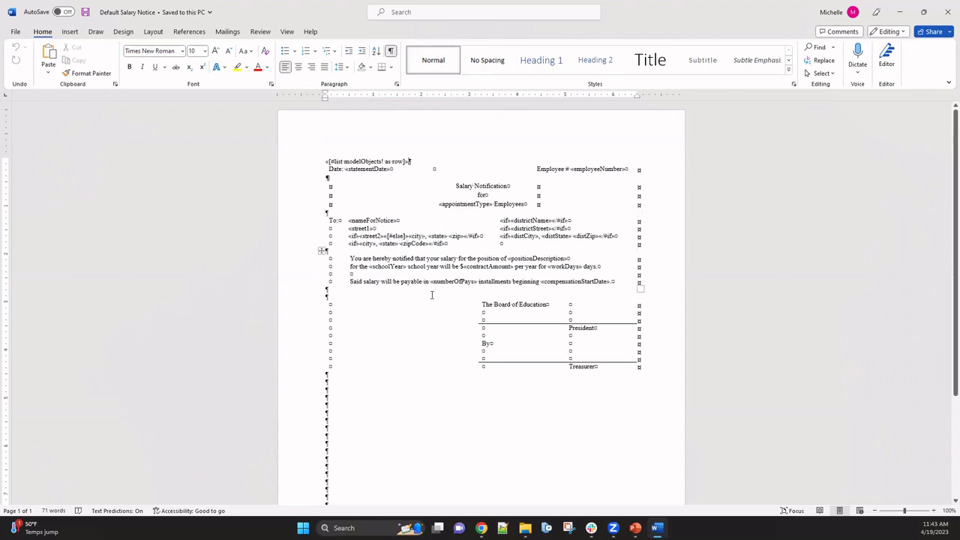
pyautogui.click(525, 527)
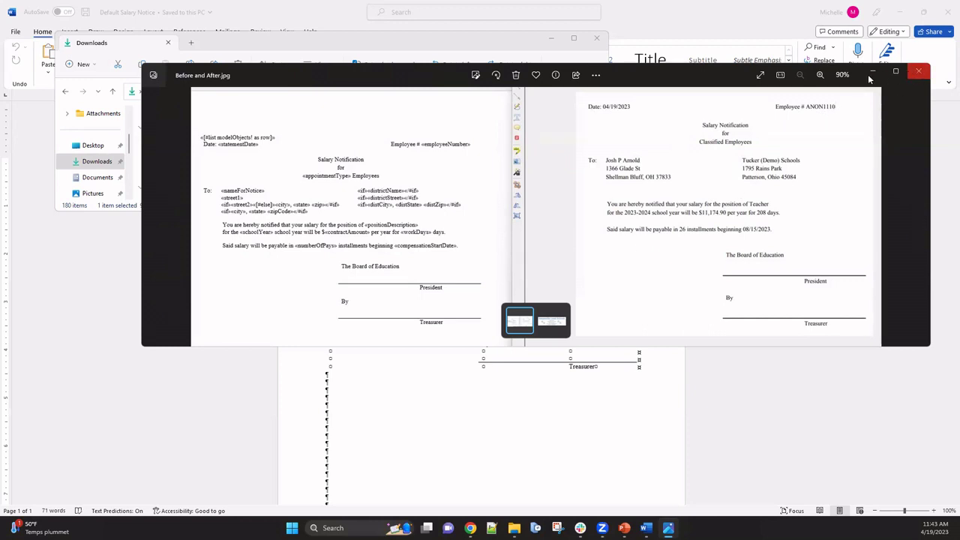
# - Close the comparison image, minimize the Downloads folder, and return to the Creating Custom Forms wiki page
pyautogui.click(918, 73)
pyautogui.click(552, 39)
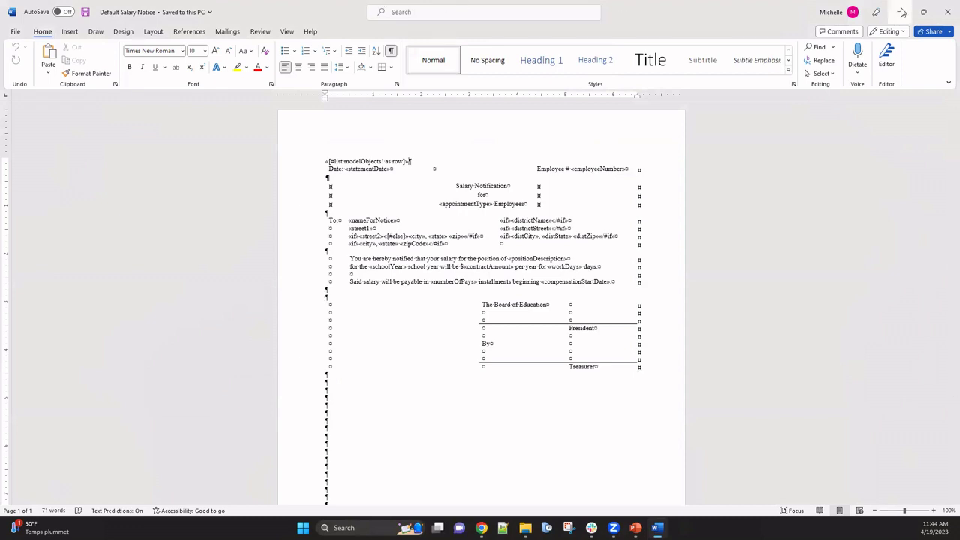
pyautogui.hotkey('alt', 'Tab')
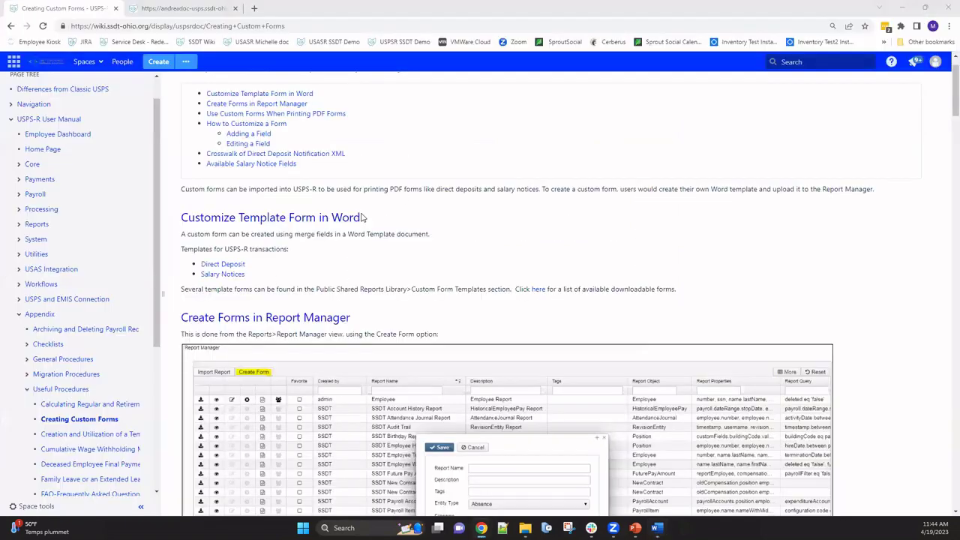
# - Copy ${(row.salaryScheduleColumn)!} from the Available Salary Notice Fields table and return to Word
pyautogui.click(257, 166)
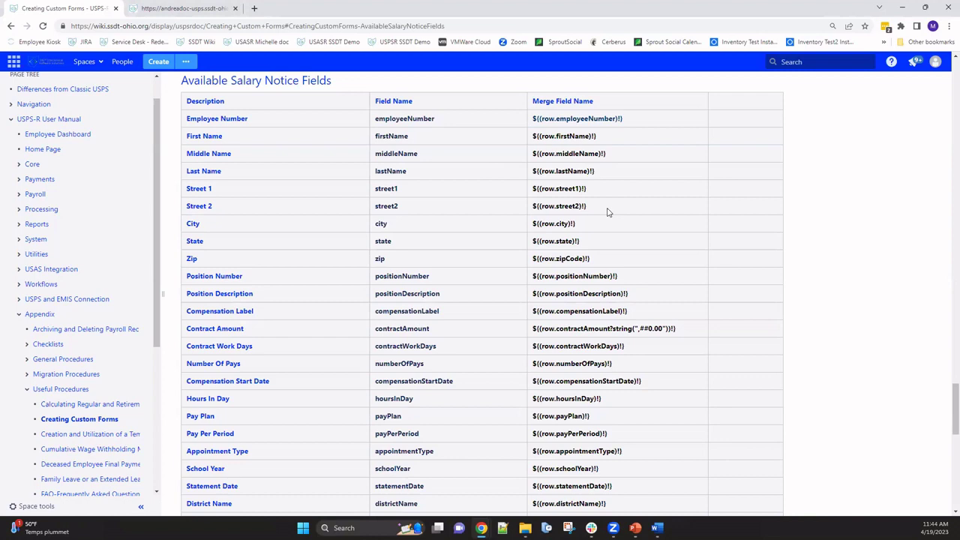
pyautogui.scroll(-2, 607, 212)
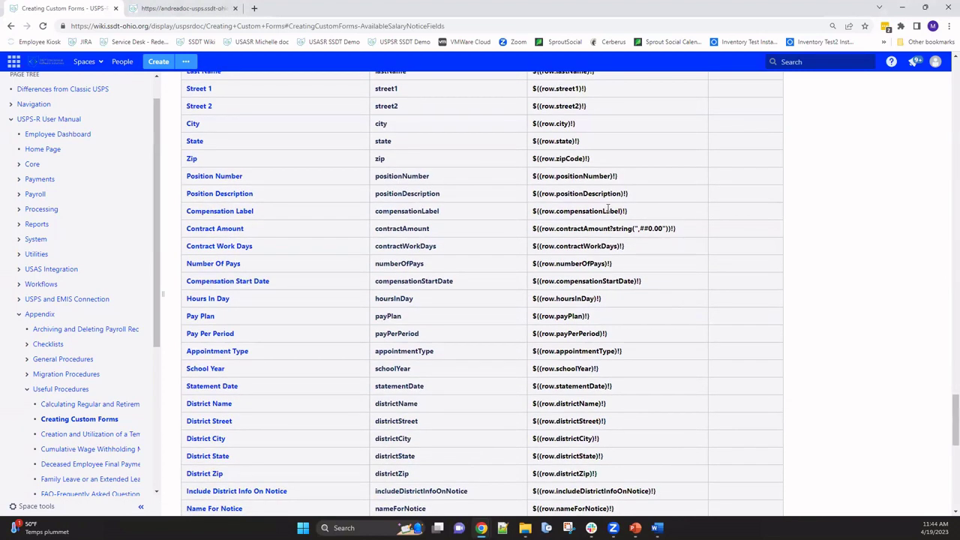
pyautogui.scroll(-2, 607, 213)
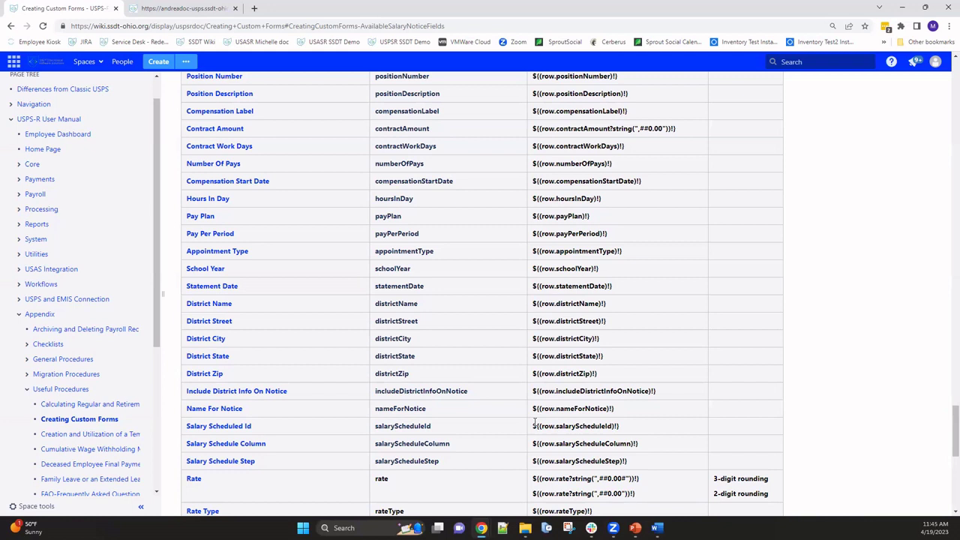
pyautogui.moveTo(533, 443); pyautogui.dragTo(643, 445)
pyautogui.rightClick(606, 446)
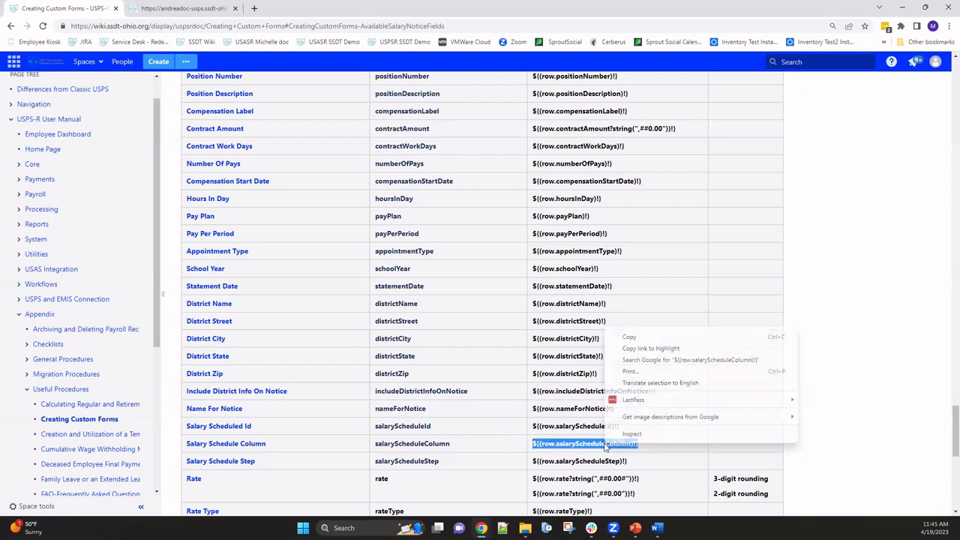
pyautogui.click(631, 337)
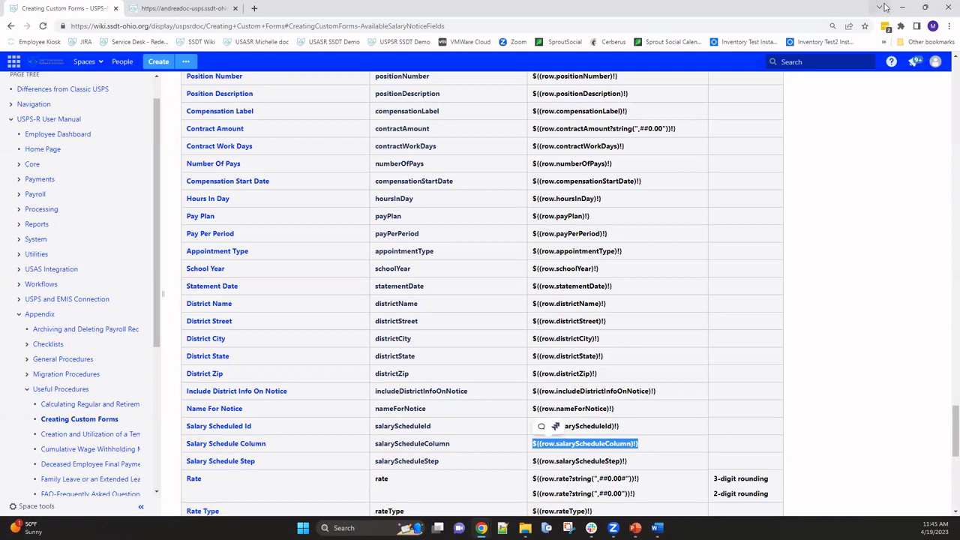
pyautogui.click(656, 527)
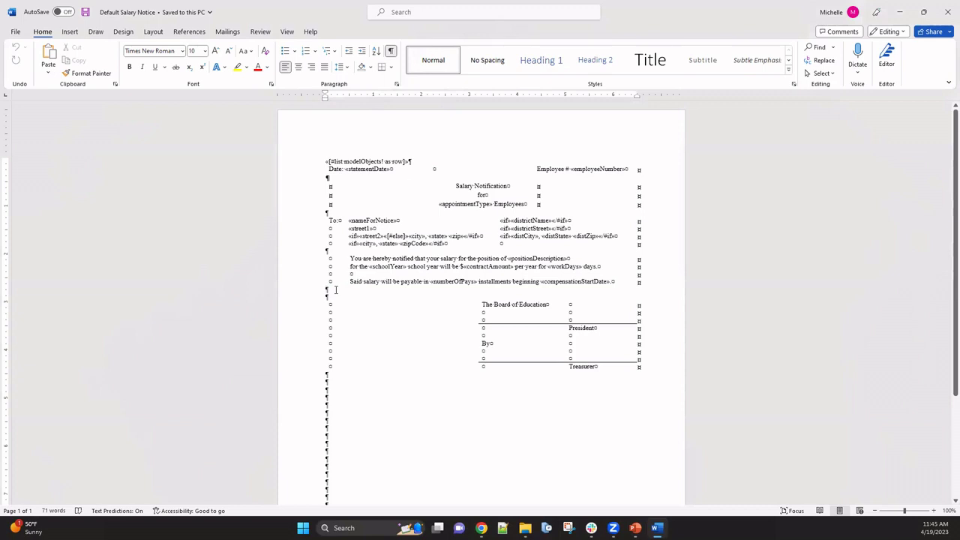
# - Add a tab-indented 'Salary Schedule Column:' line, preceded by a blank line, above the signature table
pyautogui.press('Return')
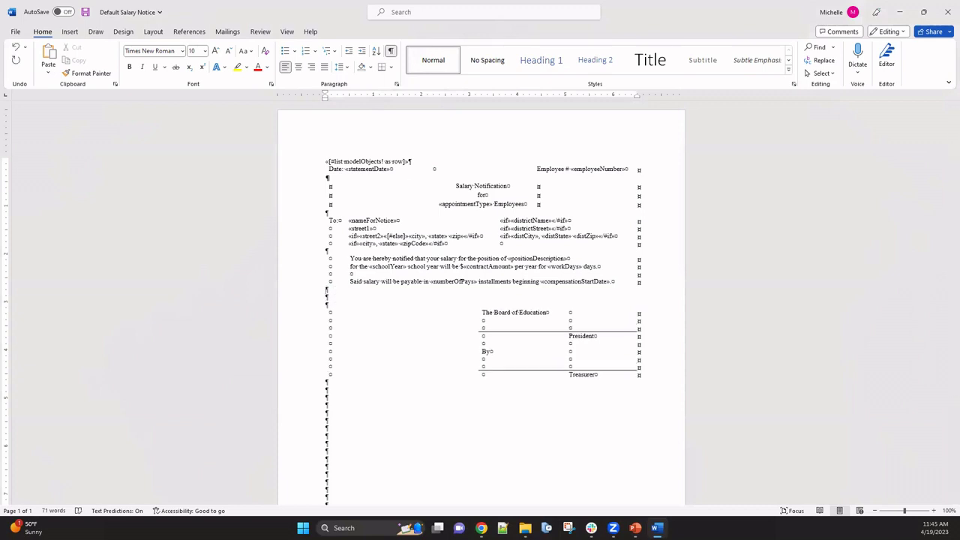
pyautogui.press('Tab')
pyautogui.write('Salary Schedule Column:')
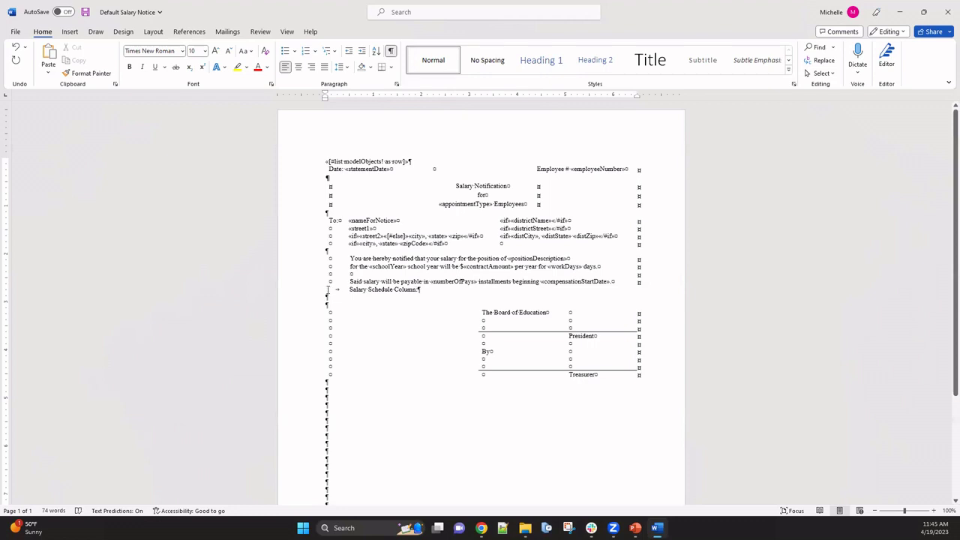
pyautogui.press('Return')
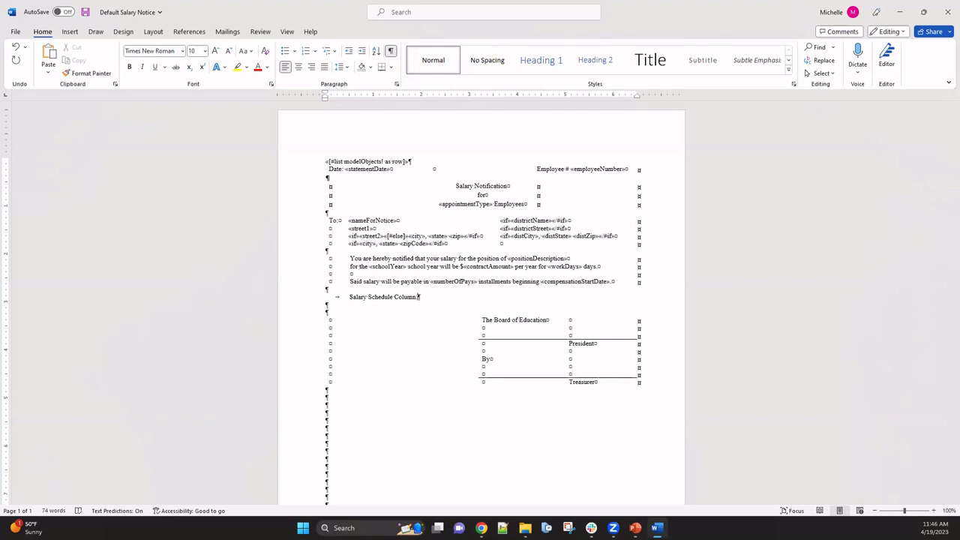
# - Insert a MergeField named ${(row.salaryScheduleColumn)!} after the Salary Schedule Column label
pyautogui.click(69, 32)
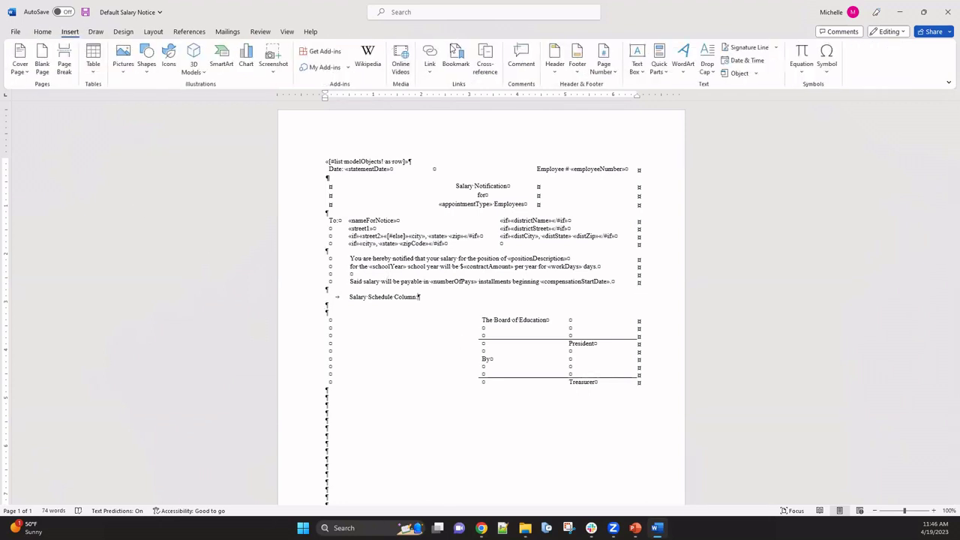
pyautogui.click(665, 73)
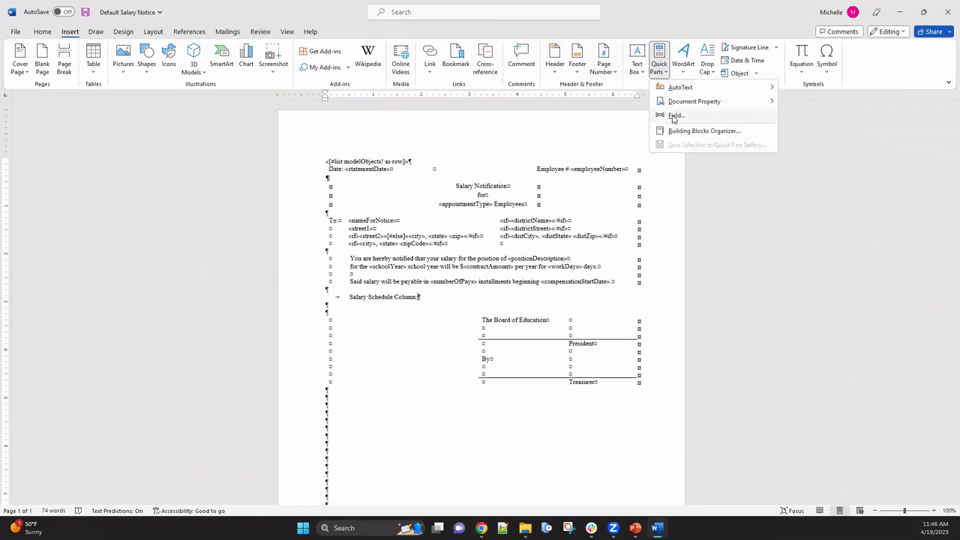
pyautogui.click(674, 117)
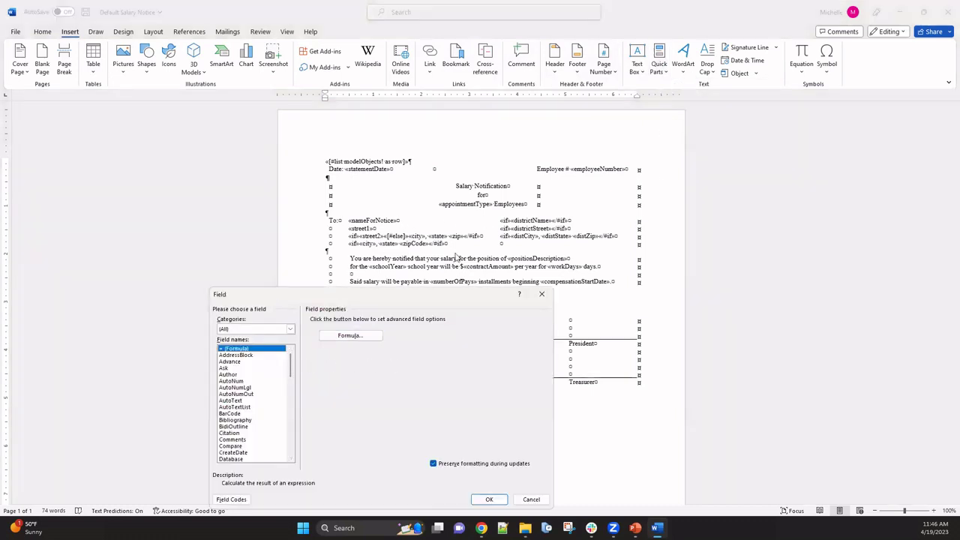
pyautogui.moveTo(291, 370); pyautogui.dragTo(290, 404)
pyautogui.click(242, 440)
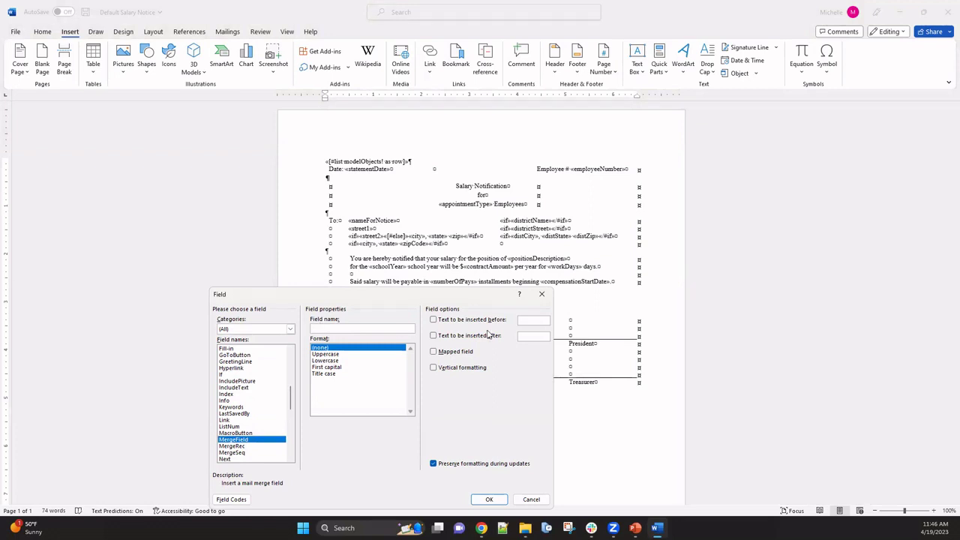
pyautogui.hotkey('ctrl', 'v')
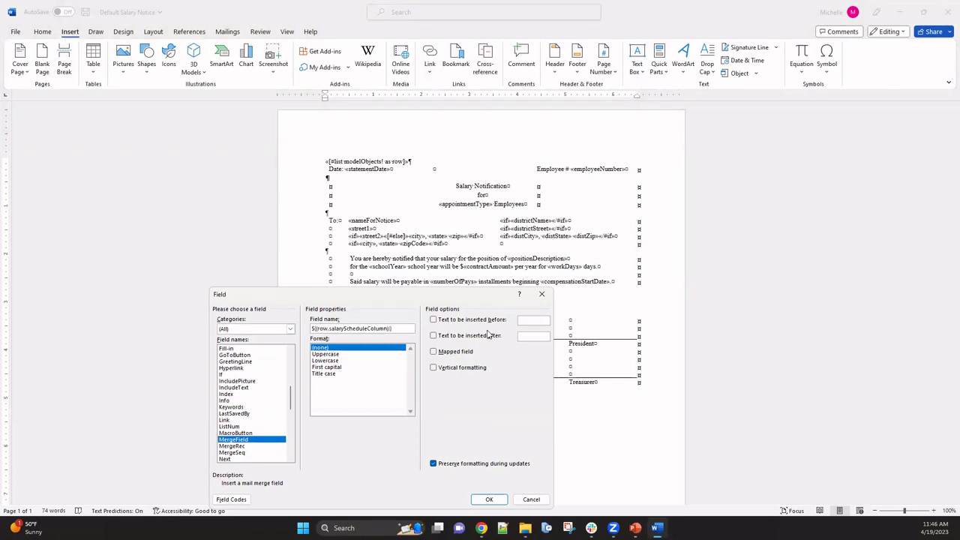
pyautogui.click(488, 500)
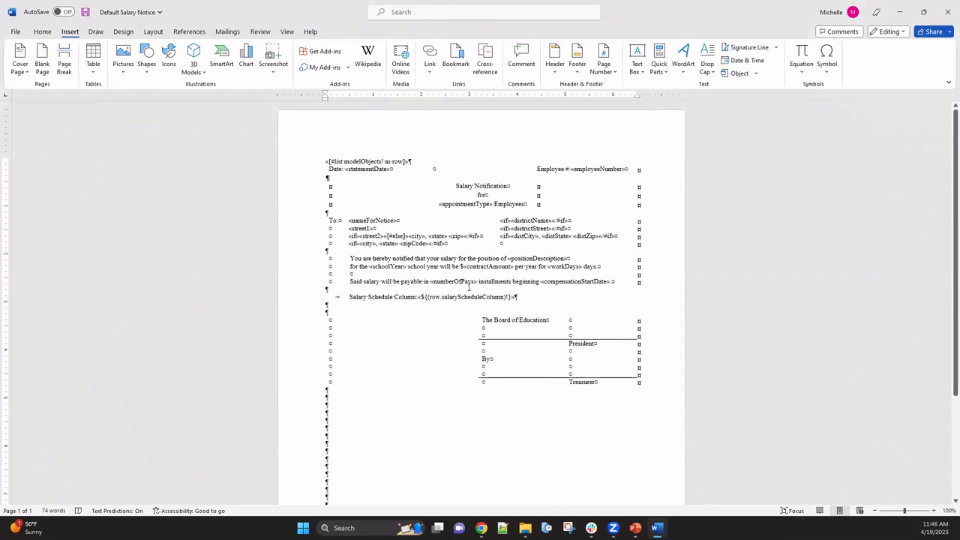
# - Add a tab-indented 'Salary Schedule Step:' line below the Salary Schedule Column line
pyautogui.press('Return')
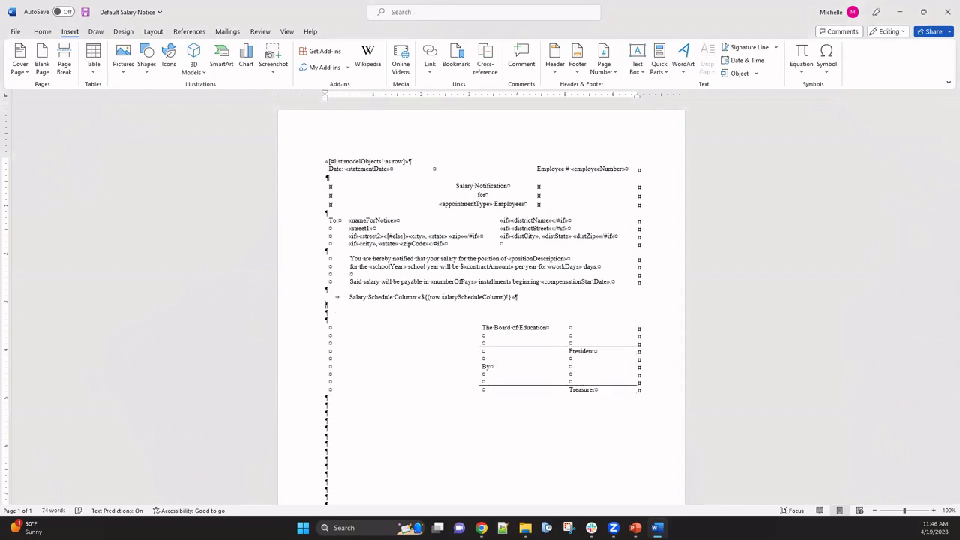
pyautogui.press('Tab')
pyautogui.write('Salary Schedule Step:')
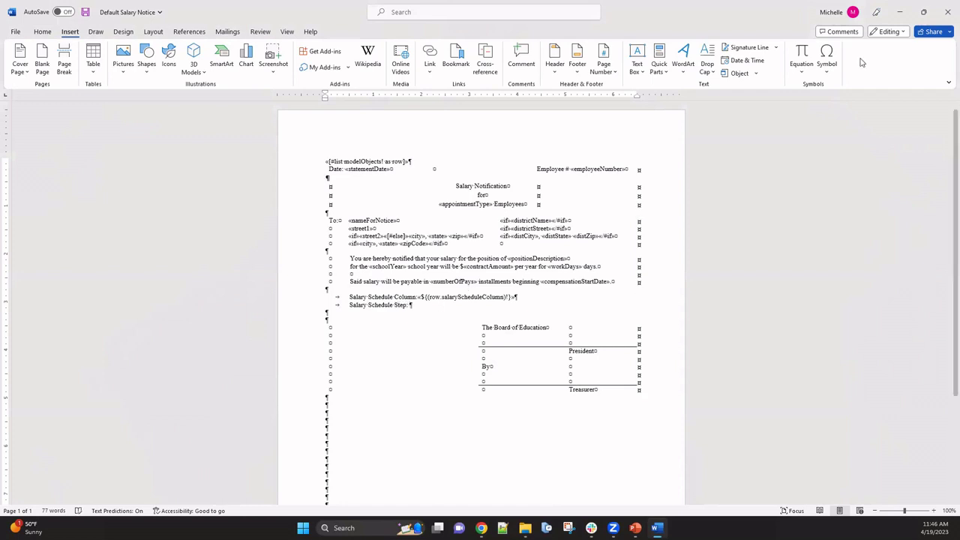
# - Copy ${(row.salaryScheduleStep)!} from the wiki fields table and return to the Word template
pyautogui.click(898, 12)
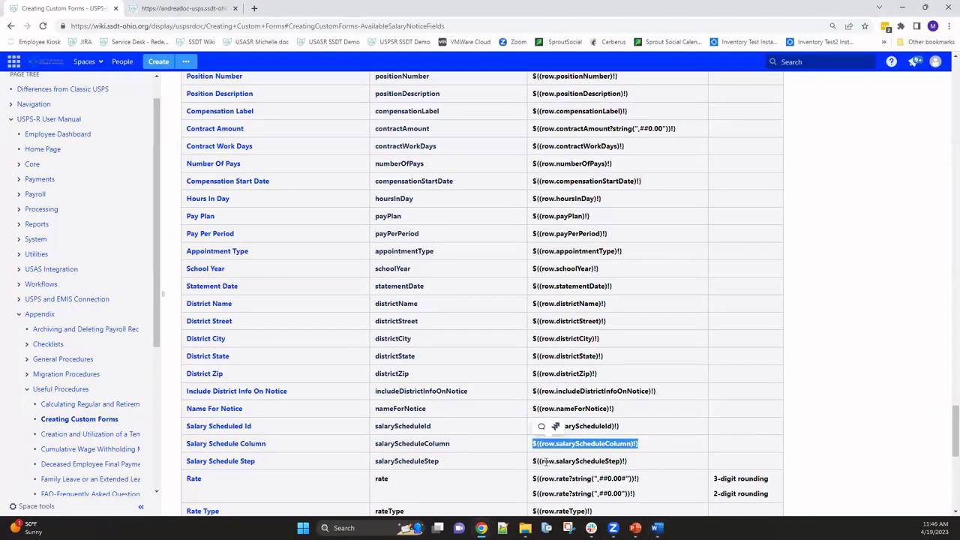
pyautogui.moveTo(532, 461); pyautogui.dragTo(634, 463)
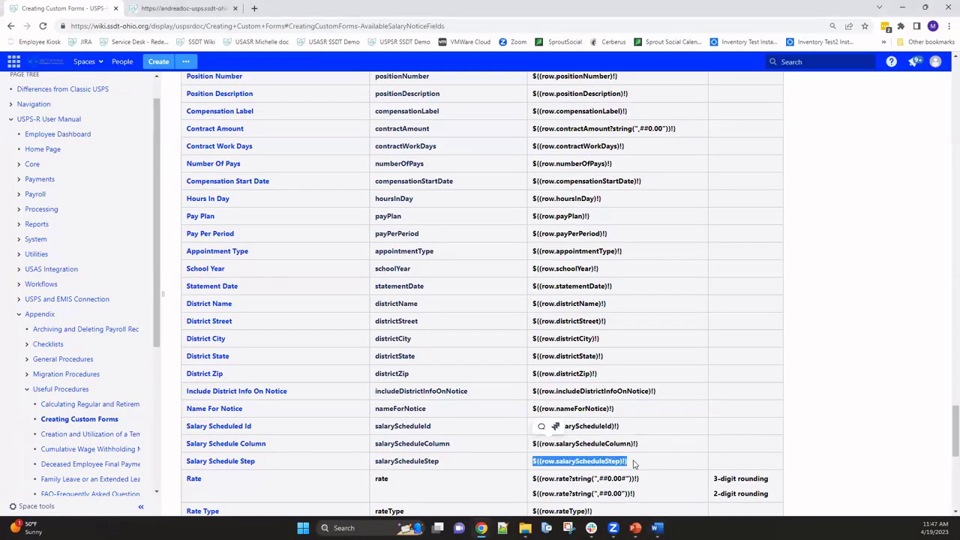
pyautogui.rightClick(602, 462)
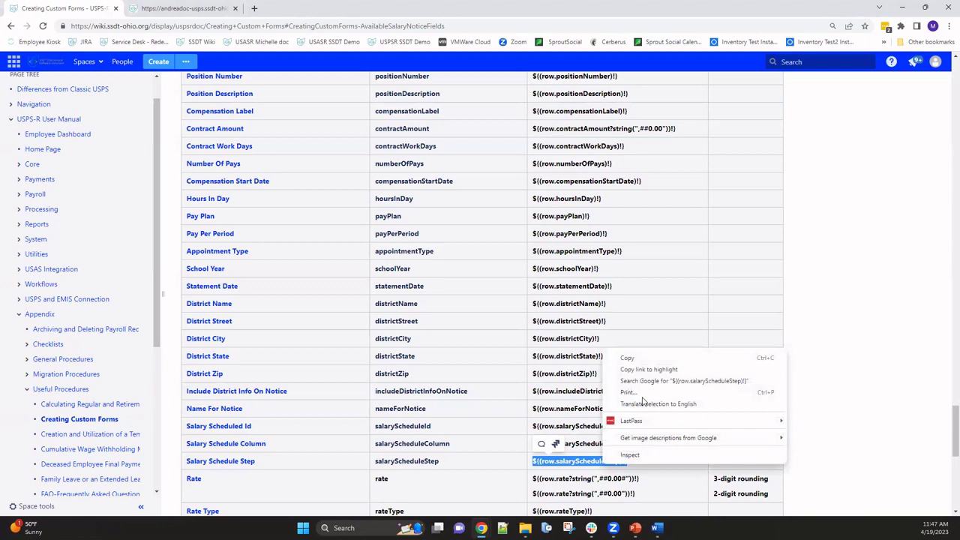
pyautogui.click(628, 359)
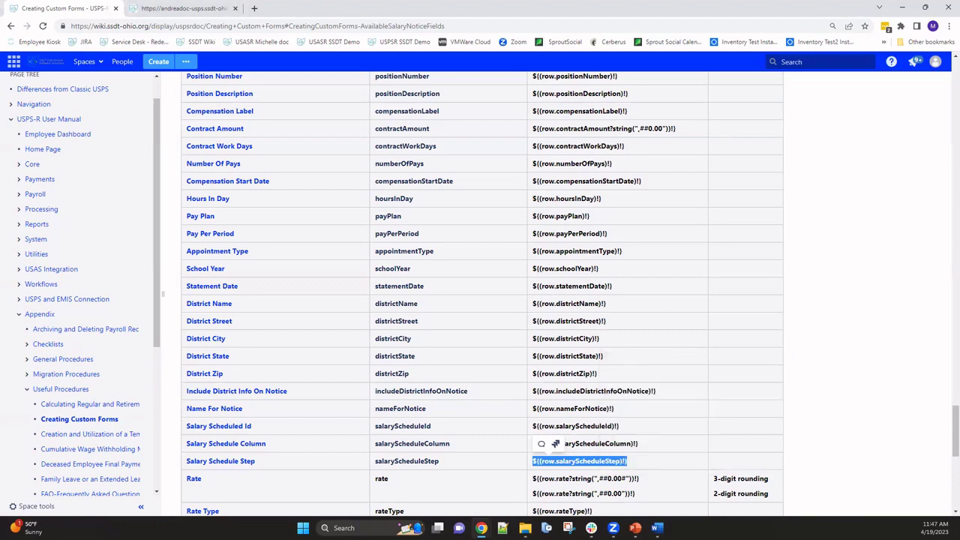
pyautogui.click(656, 527)
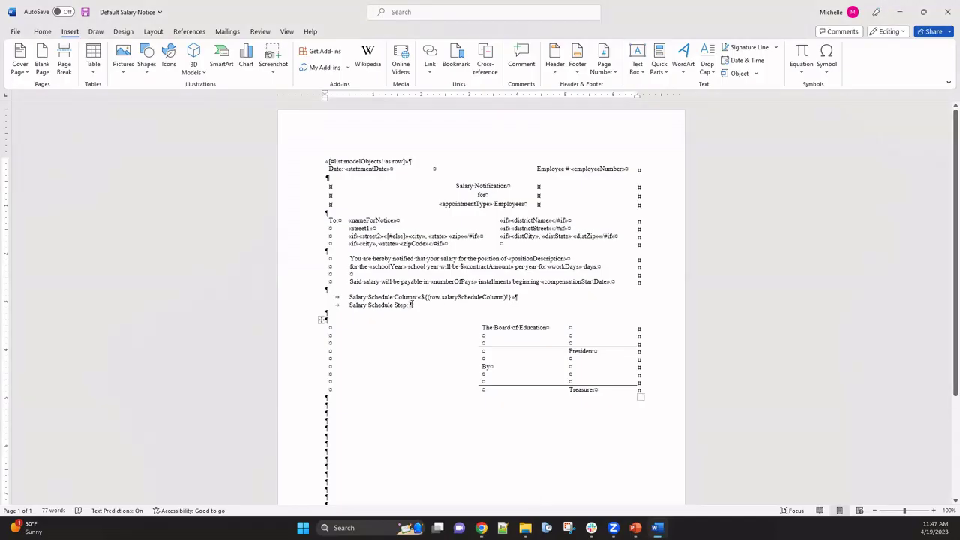
# - Insert a MergeField named ${(row.salaryScheduleStep)!} on the Salary Schedule Step line
pyautogui.click(665, 73)
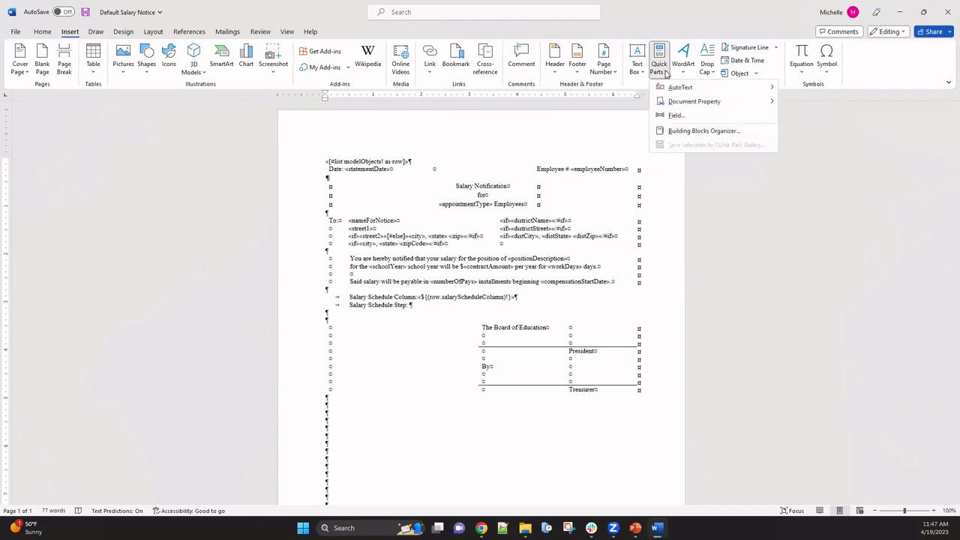
pyautogui.click(673, 115)
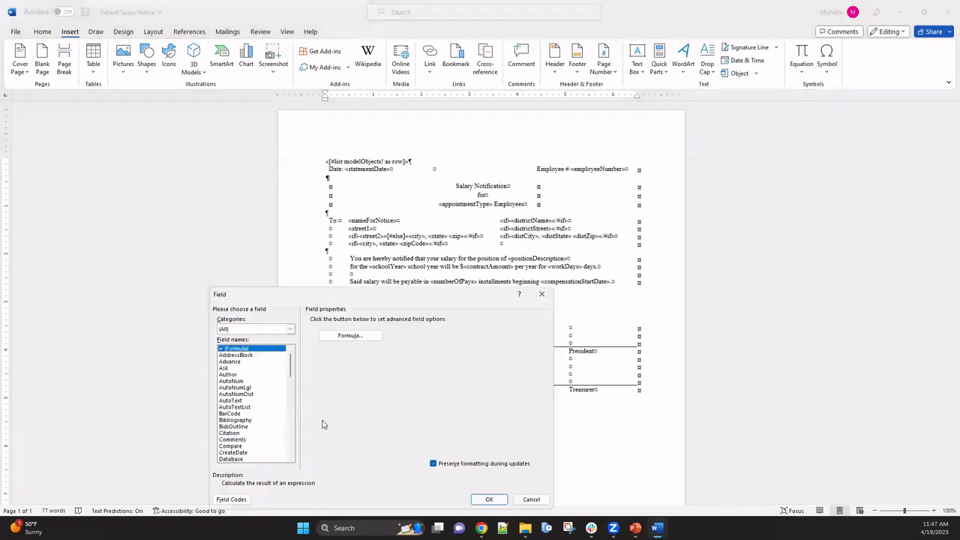
pyautogui.moveTo(291, 362); pyautogui.dragTo(288, 410)
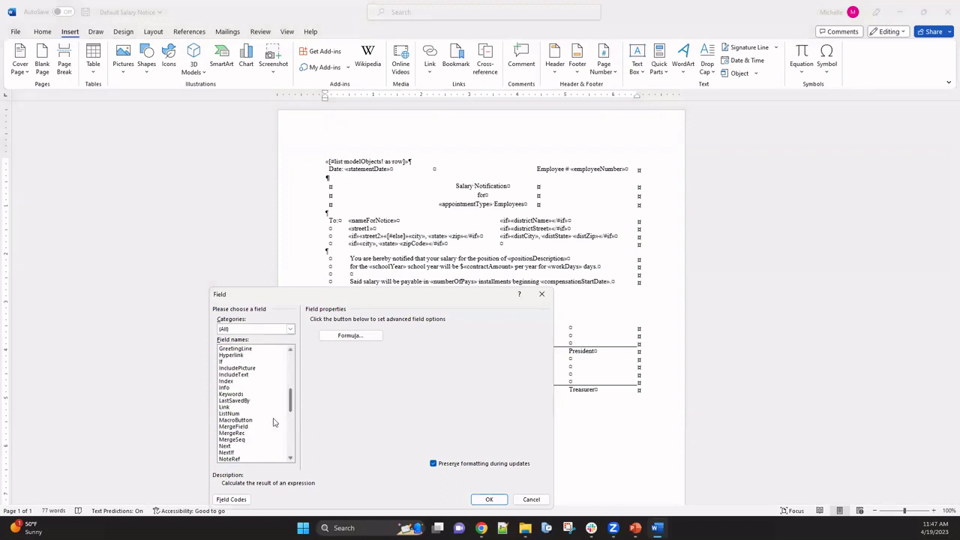
pyautogui.click(234, 427)
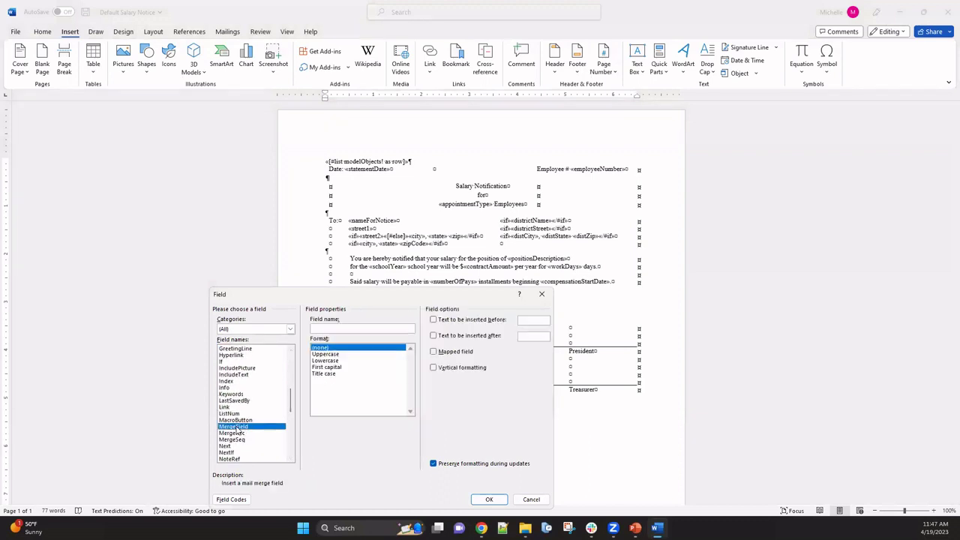
pyautogui.click(324, 328)
pyautogui.hotkey('ctrl', 'v')
pyautogui.click(488, 499)
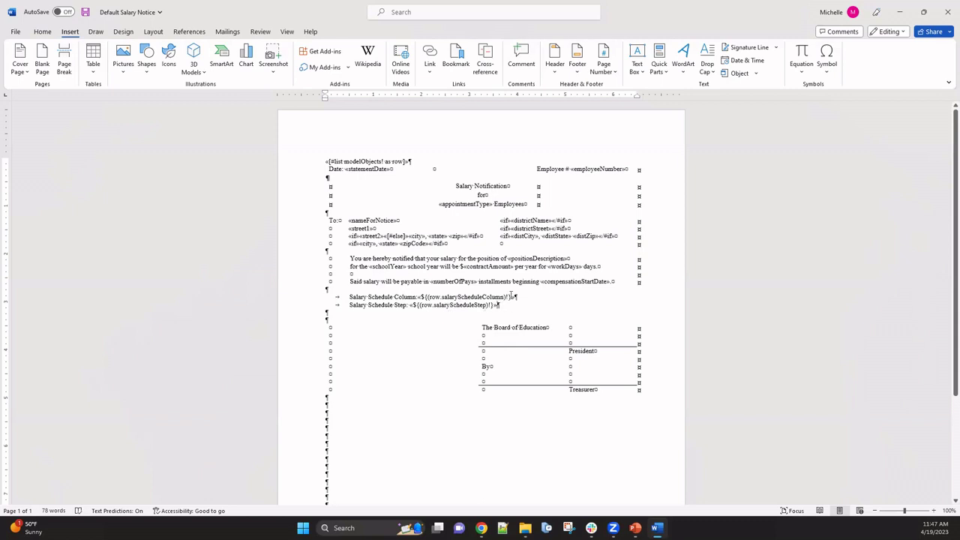
# - Add a new tab-indented line reading "Salary Schedule ID:" below the Step line
pyautogui.press('Return')
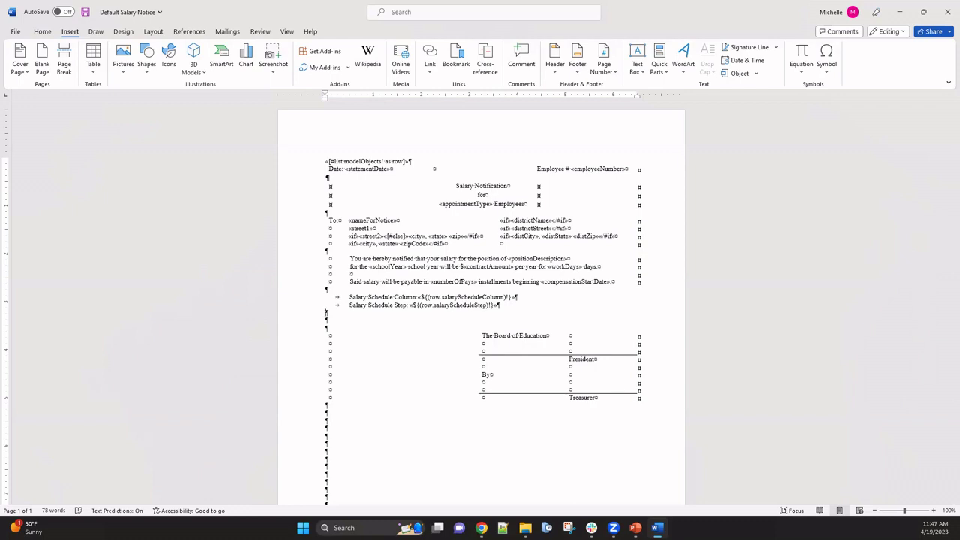
pyautogui.press('Tab')
pyautogui.write('Salaru')
pyautogui.press('BackSpace')
pyautogui.press('BackSpace')
pyautogui.press('BackSpace')
pyautogui.press('BackSpace')
pyautogui.write('lary Scheulde')
pyautogui.press('BackSpace')
pyautogui.press('BackSpace')
pyautogui.press('BackSpace')
pyautogui.press('BackSpace')
pyautogui.write('dule ID:')
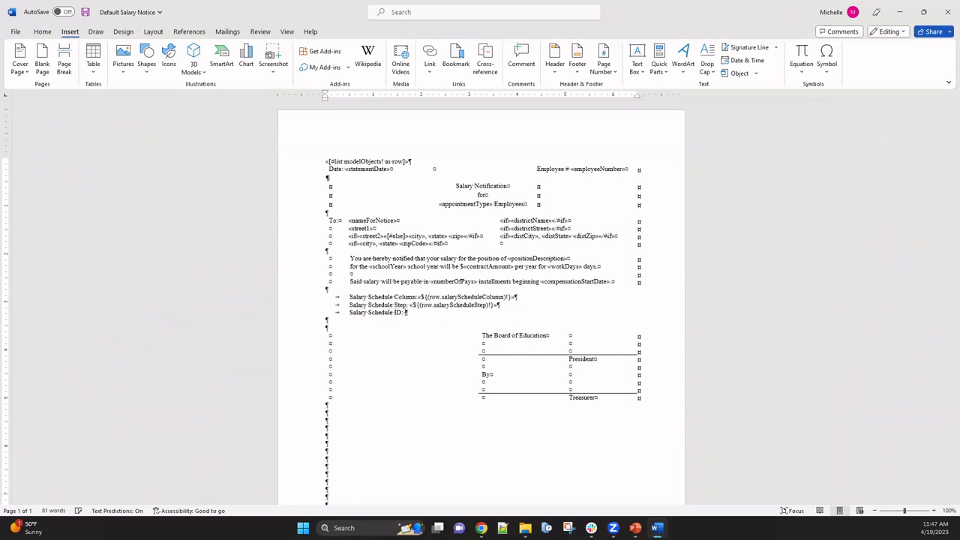
# - Check the salaryScheduleStep field's settings via Edit Field, then cancel without changes
pyautogui.click(472, 306)
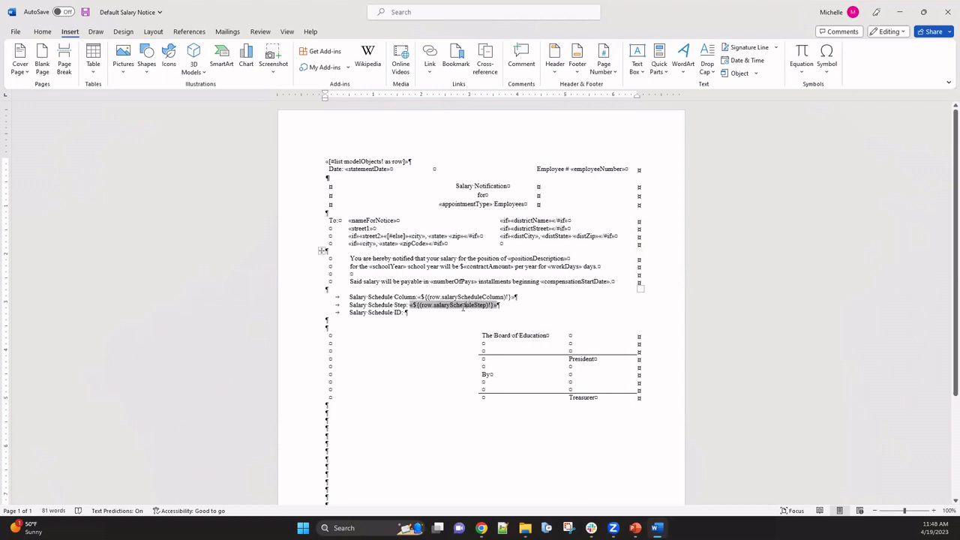
pyautogui.rightClick(463, 306)
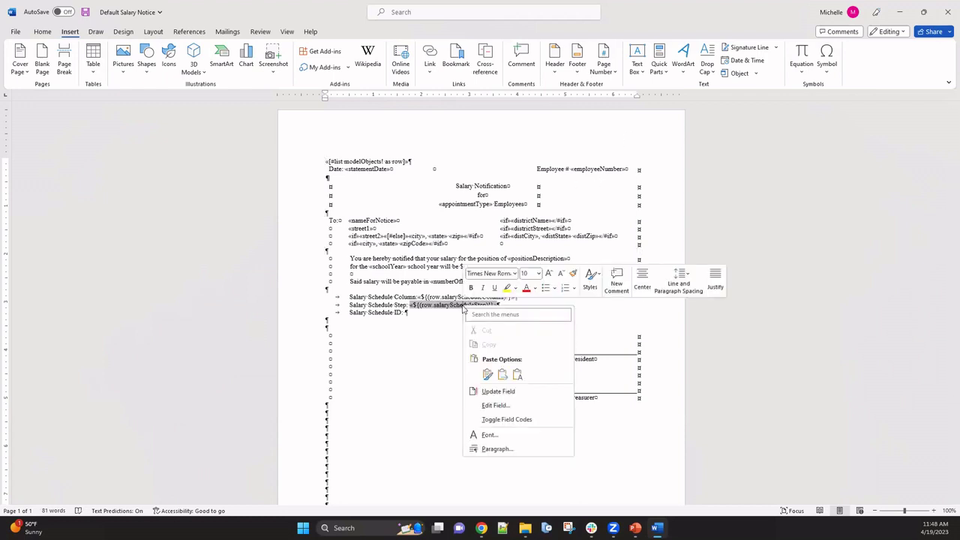
pyautogui.click(492, 406)
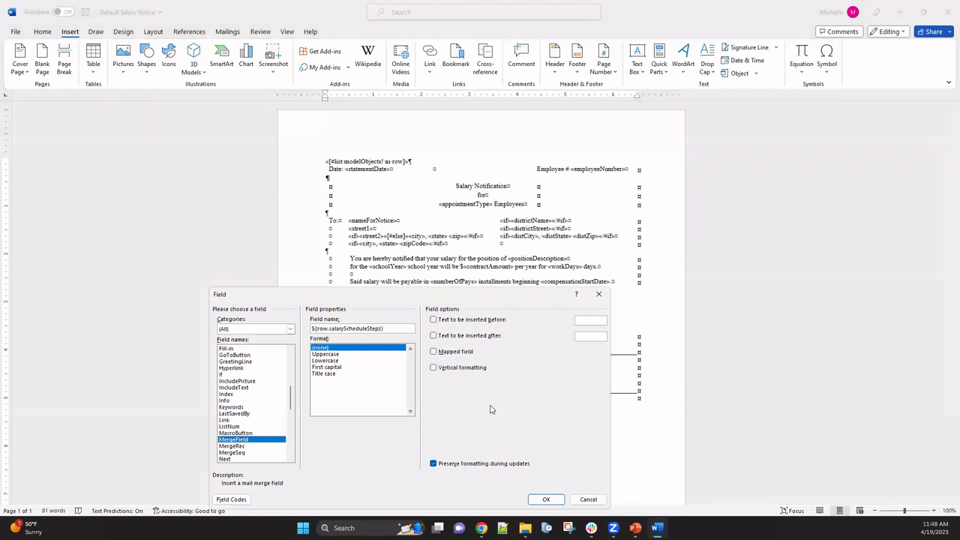
pyautogui.doubleClick(360, 330)
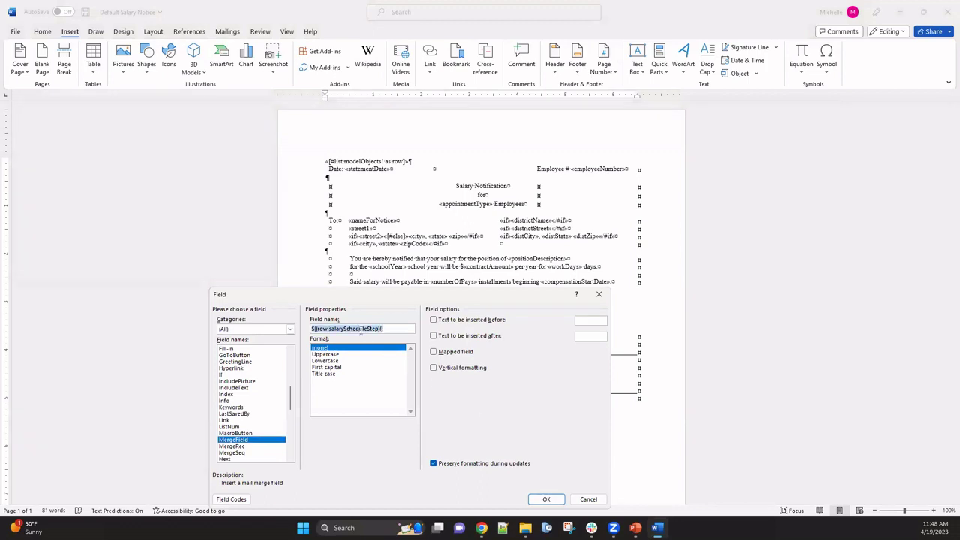
pyautogui.click(582, 496)
pyautogui.click(404, 312)
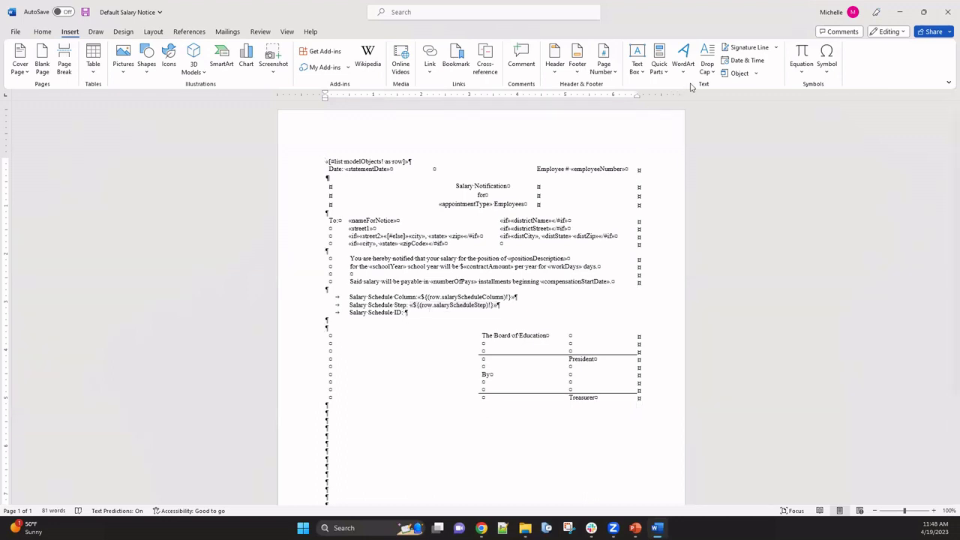
# - Insert a MergeField named ${(row.salaryScheduleId)!} at the end of the Salary Schedule ID line
pyautogui.click(663, 73)
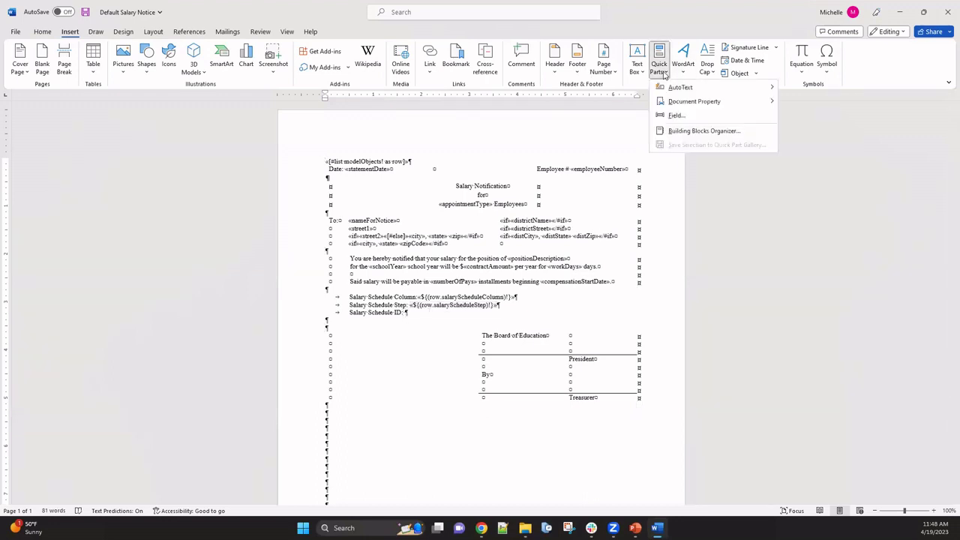
pyautogui.click(675, 116)
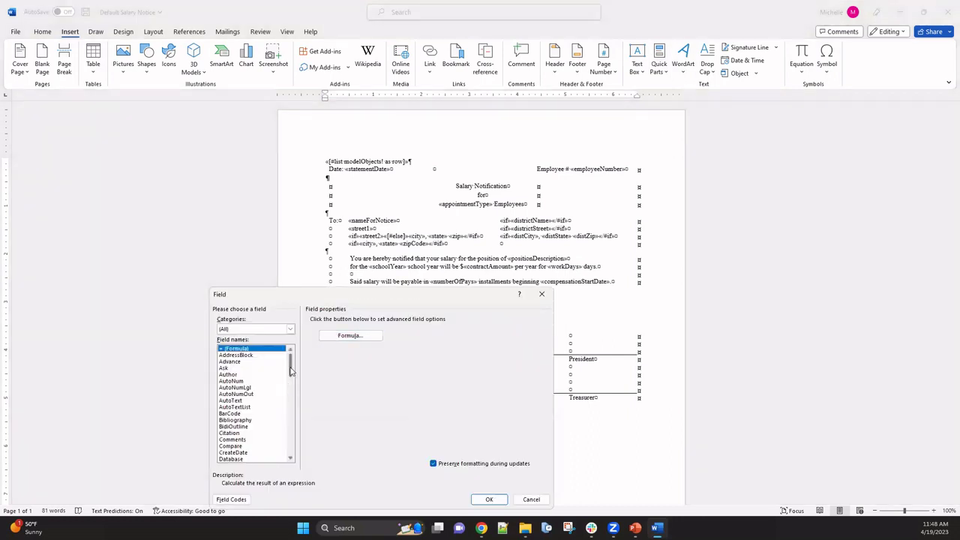
pyautogui.moveTo(291, 369); pyautogui.dragTo(290, 417)
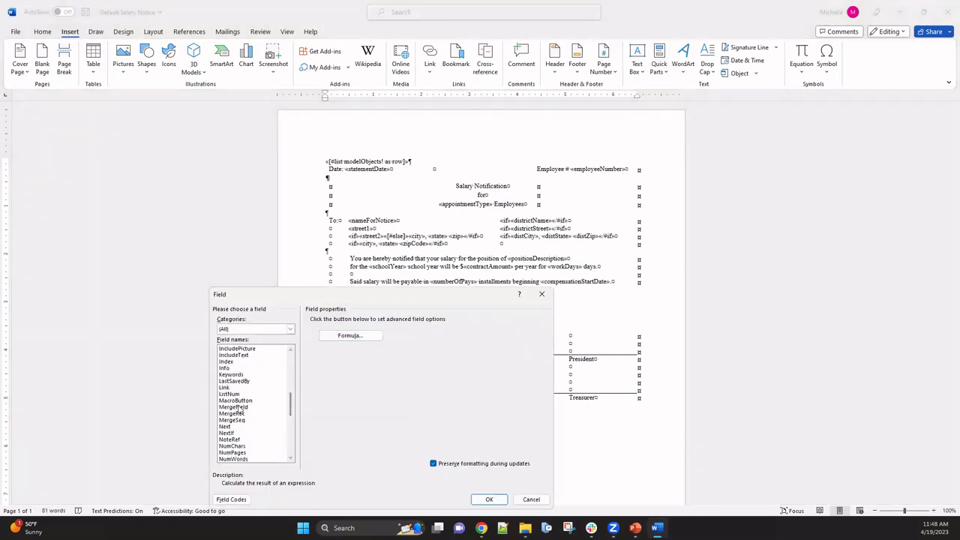
pyautogui.click(239, 407)
pyautogui.click(344, 328)
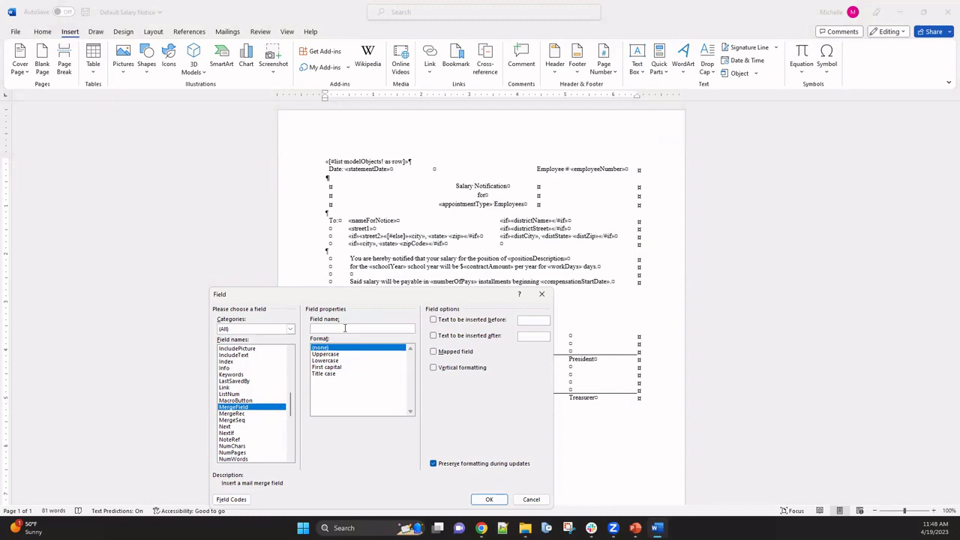
pyautogui.hotkey('ctrl', 'v')
pyautogui.press('BackSpace')
pyautogui.press('BackSpace')
pyautogui.press('BackSpace')
pyautogui.press('BackSpace')
pyautogui.write('Id')
pyautogui.click(489, 499)
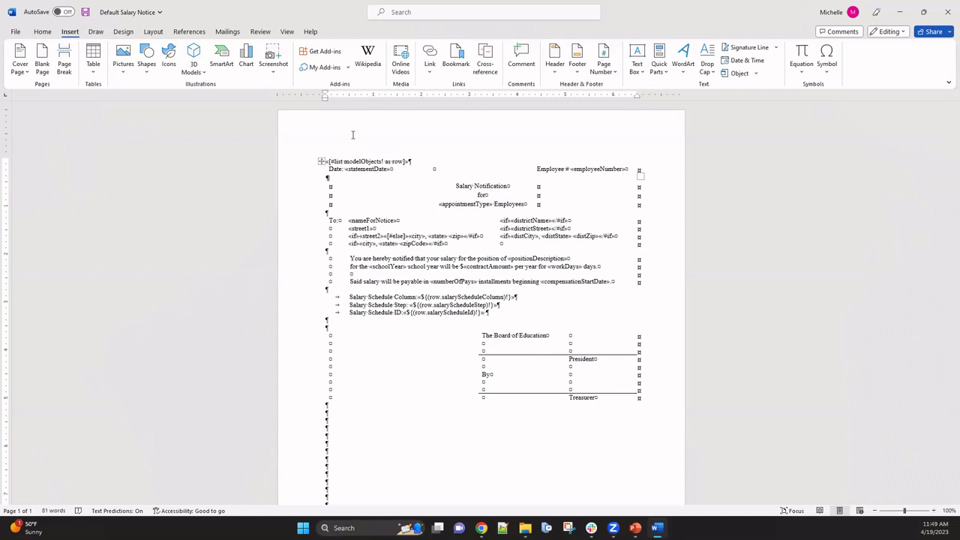
# - Add a blank line below the list opening line and insert the Wildcat logo picture from Downloads
pyautogui.click(411, 161)
pyautogui.press('Return')
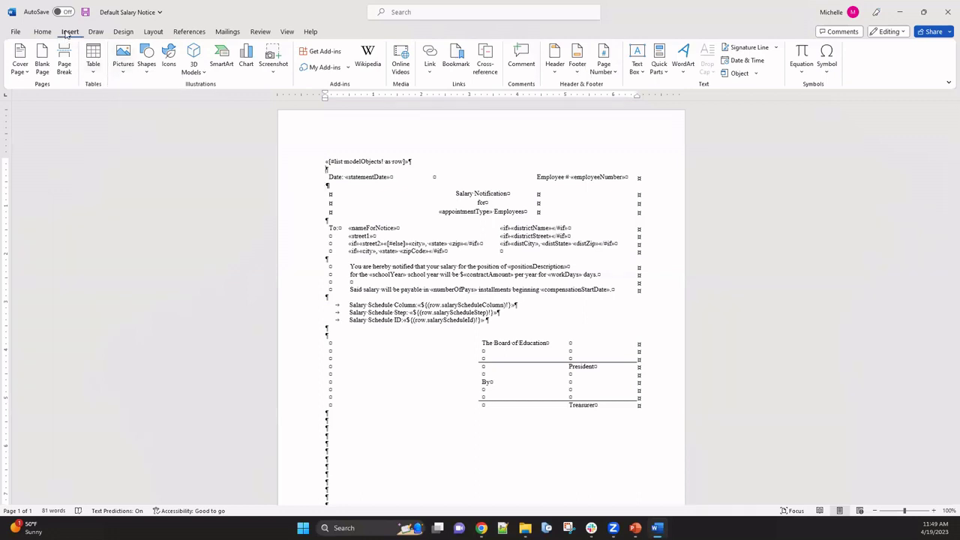
pyautogui.click(123, 75)
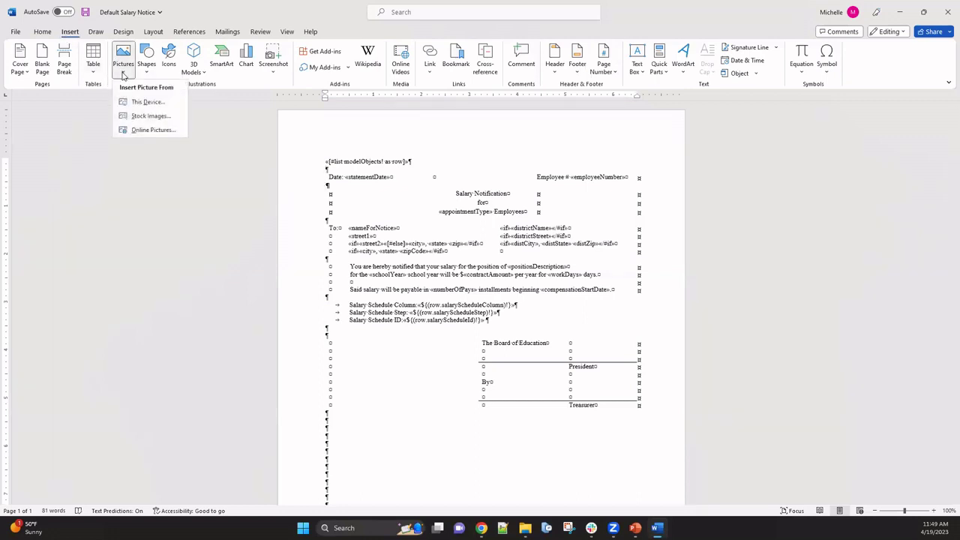
pyautogui.click(144, 105)
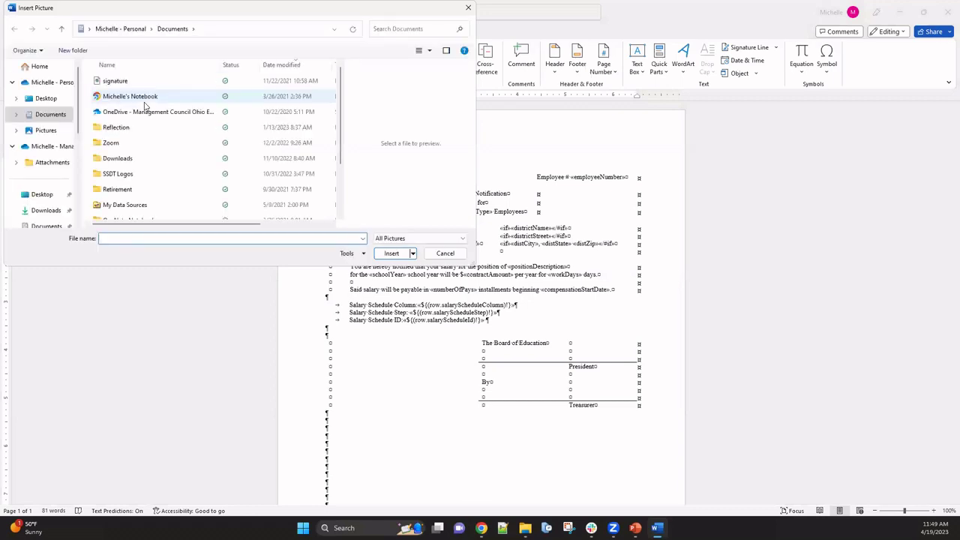
pyautogui.click(42, 211)
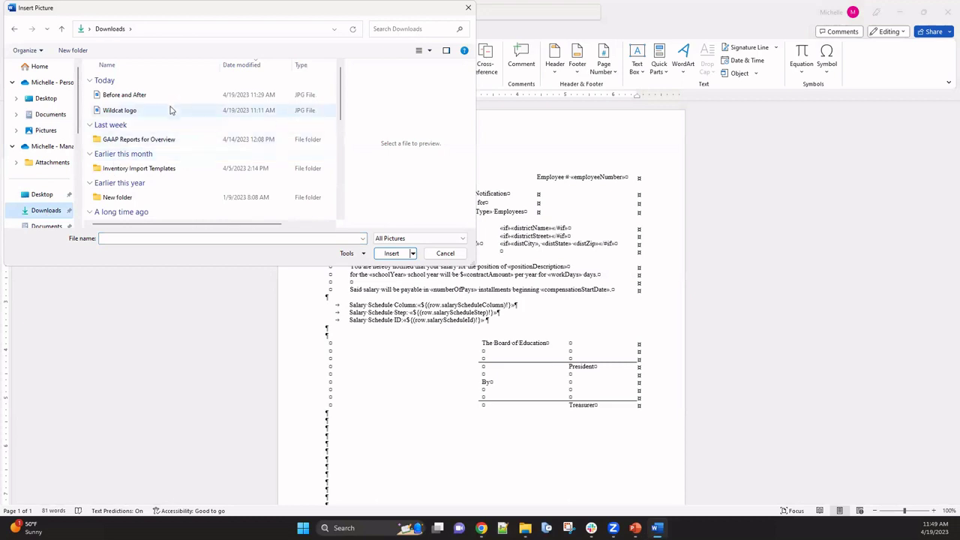
pyautogui.click(135, 113)
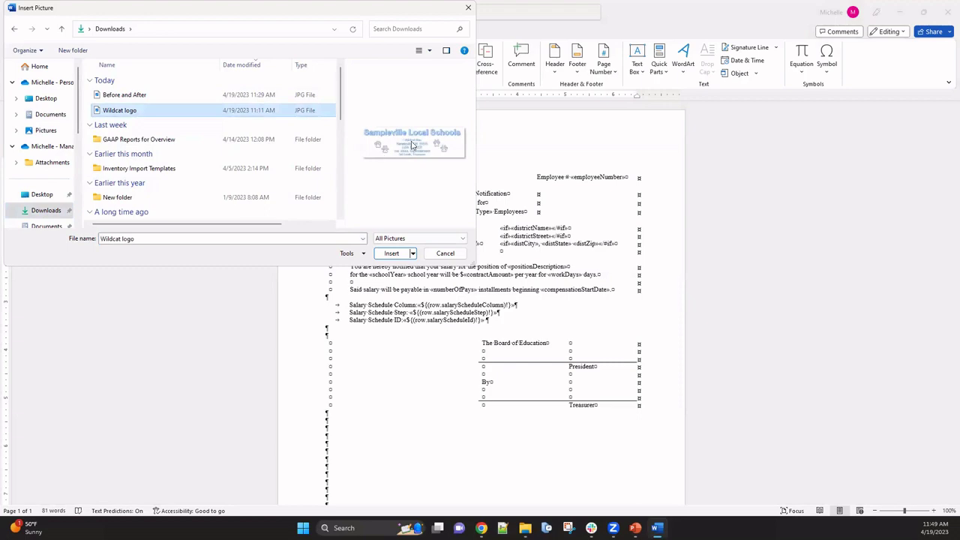
pyautogui.click(390, 255)
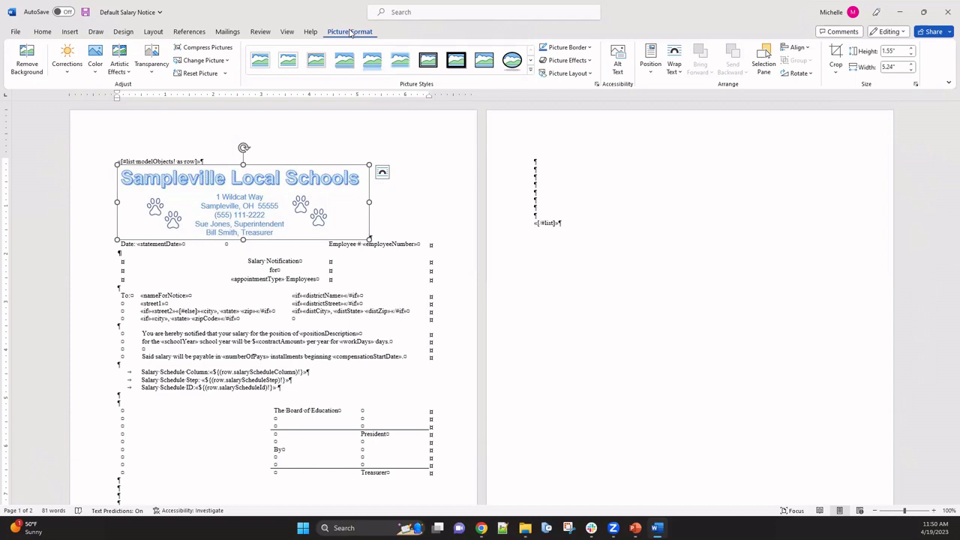
# - Set the logo's wrapping to In Line with Text and centre it on the page
pyautogui.click(651, 75)
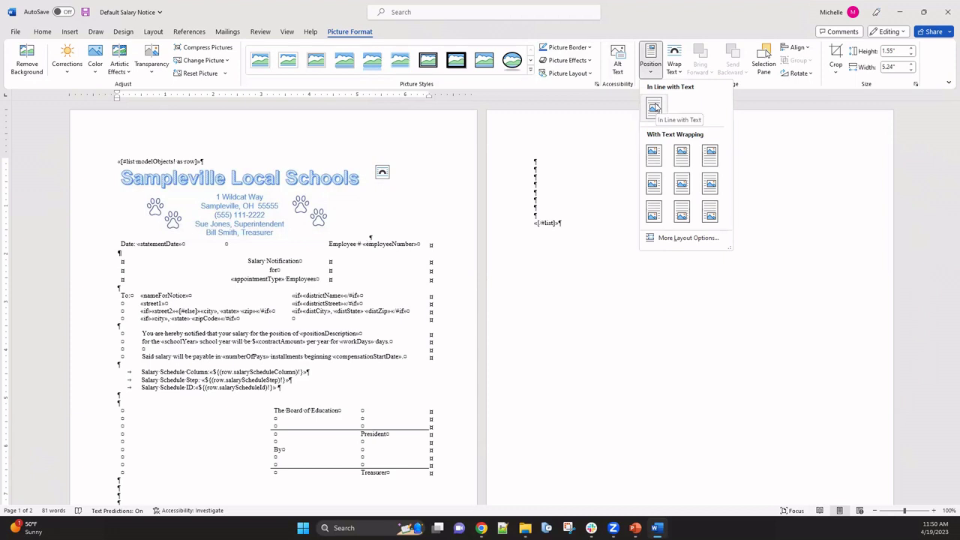
pyautogui.click(679, 72)
pyautogui.click(679, 73)
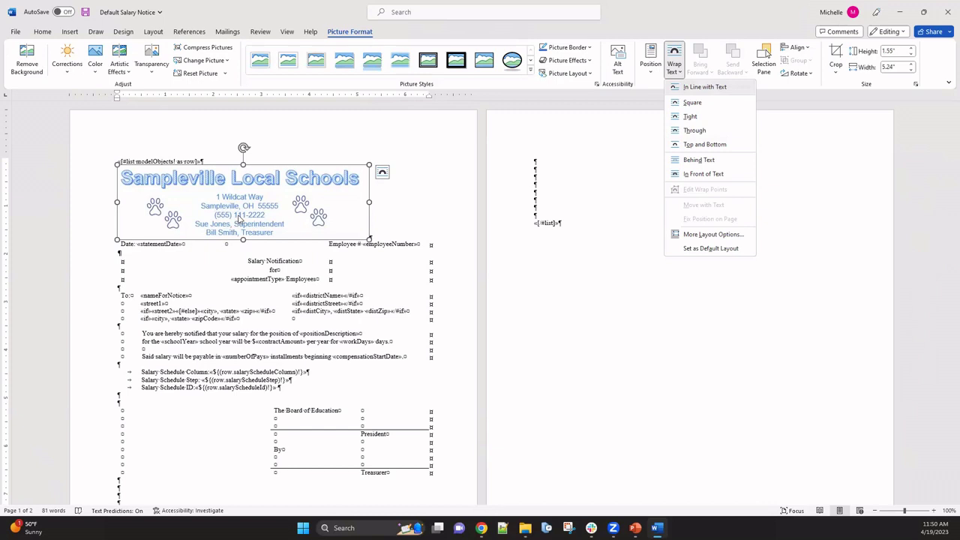
pyautogui.click(46, 37)
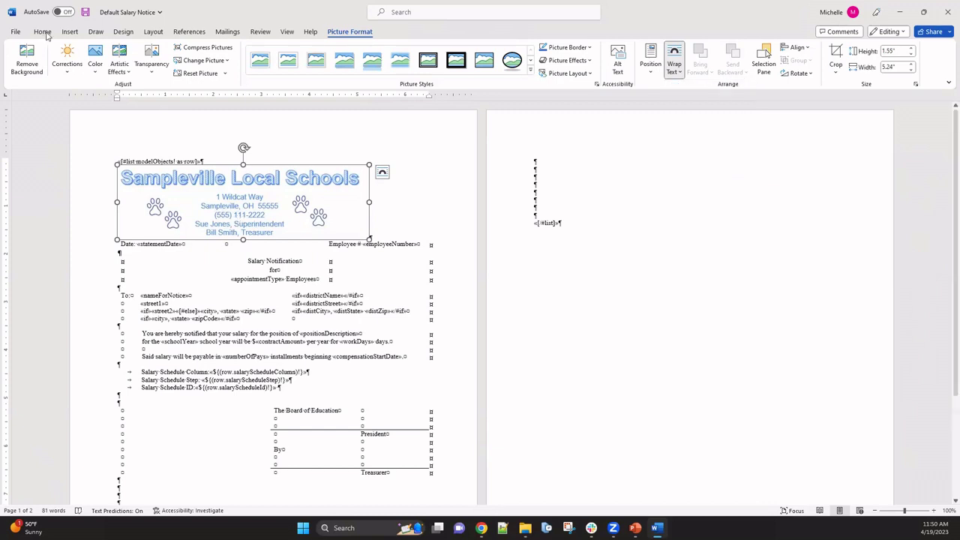
pyautogui.click(44, 34)
pyautogui.click(298, 67)
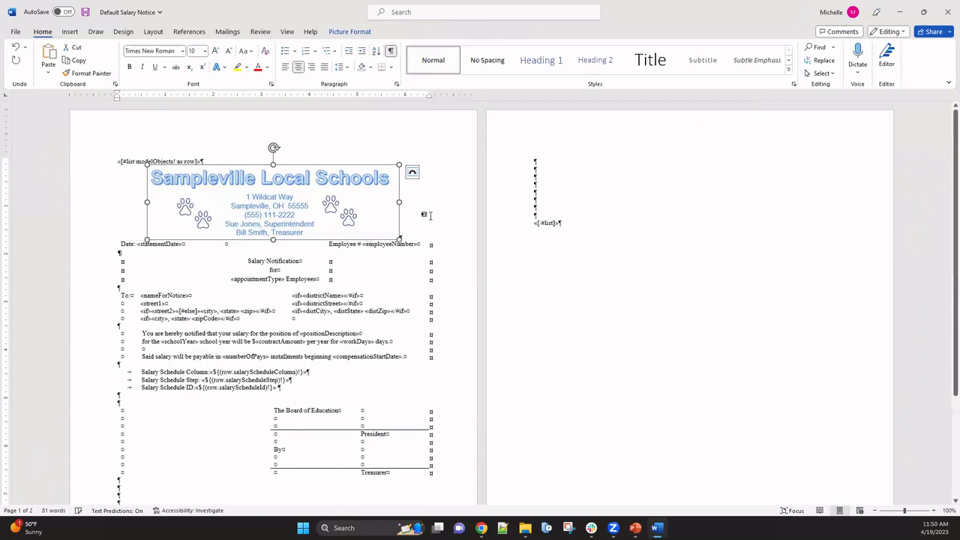
pyautogui.click(408, 218)
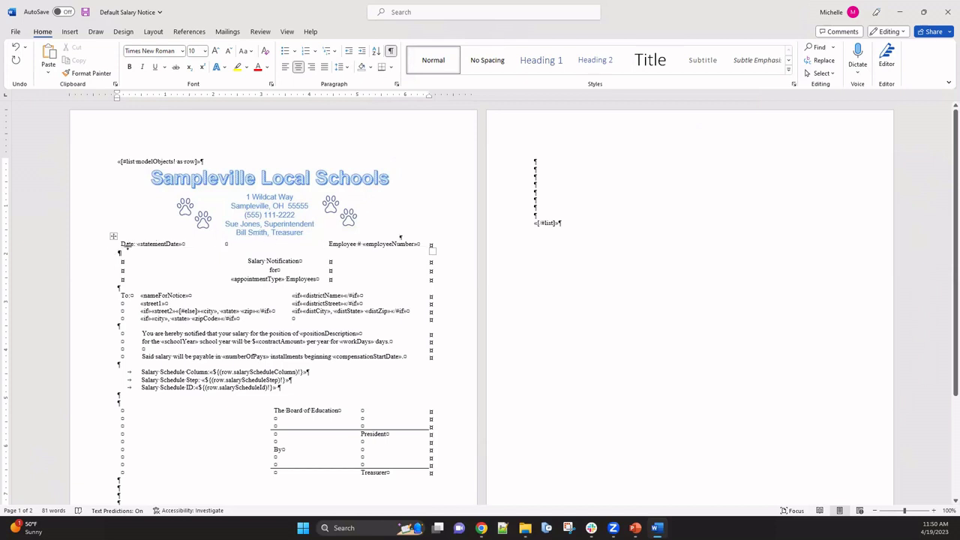
pyautogui.click(121, 242)
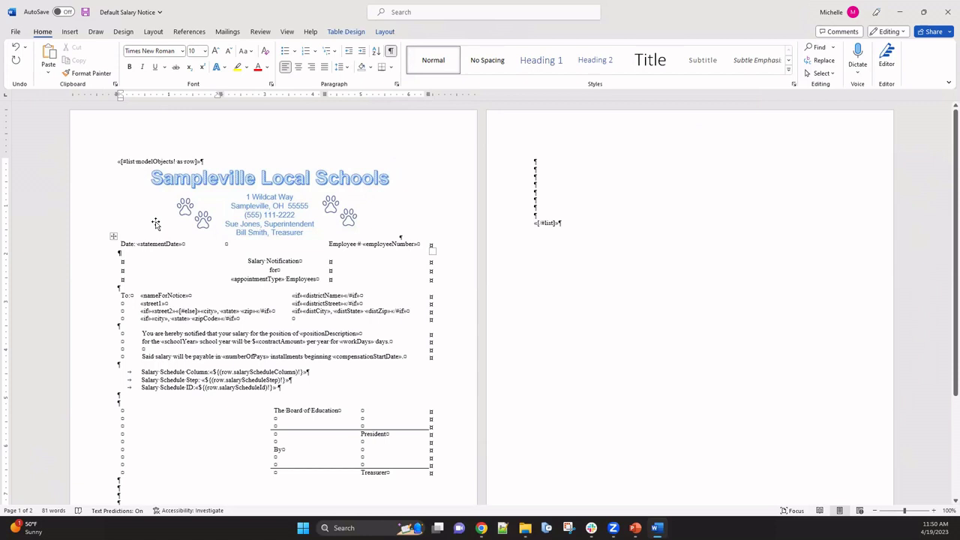
# - Delete the empty paragraphs between the signature table and the «[/#list]» closing tag
pyautogui.press('Return')
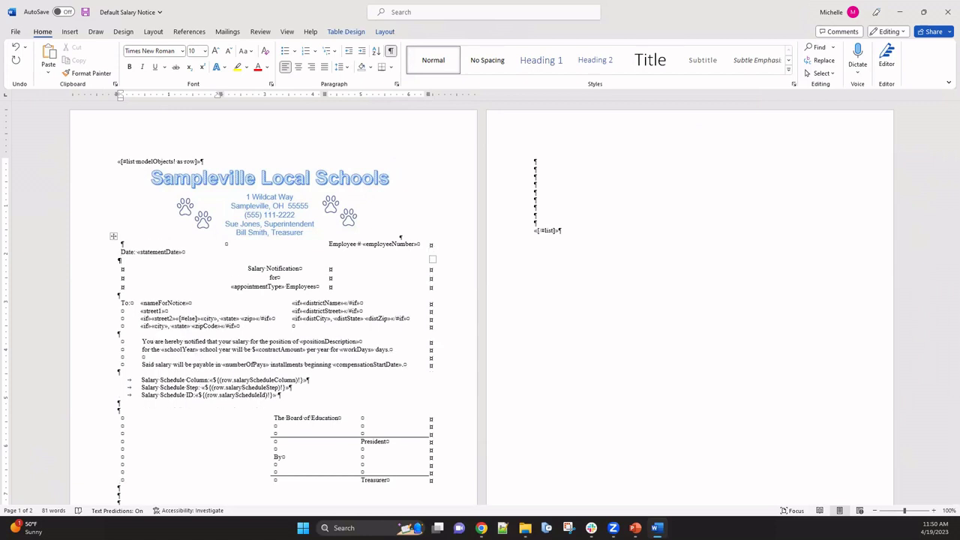
pyautogui.press('BackSpace')
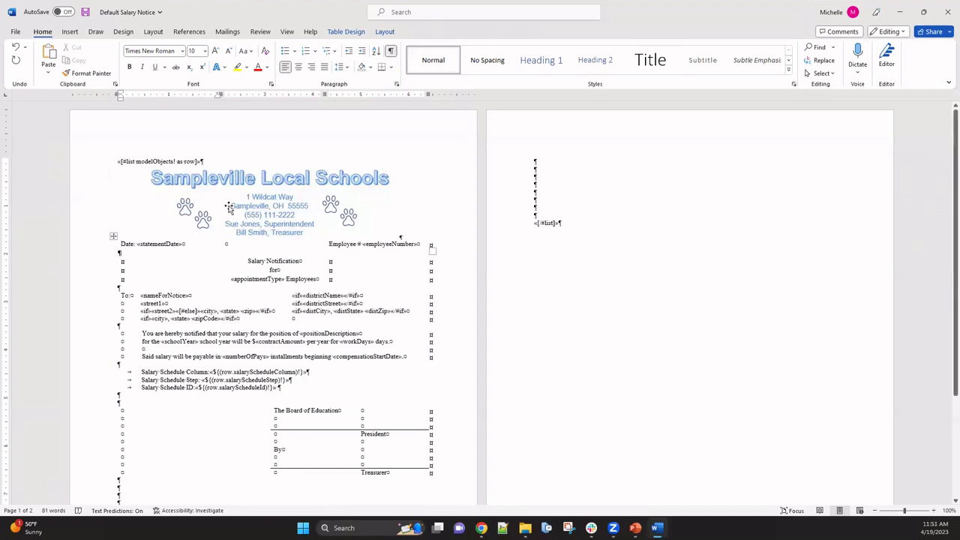
pyautogui.scroll(-1, 274, 328)
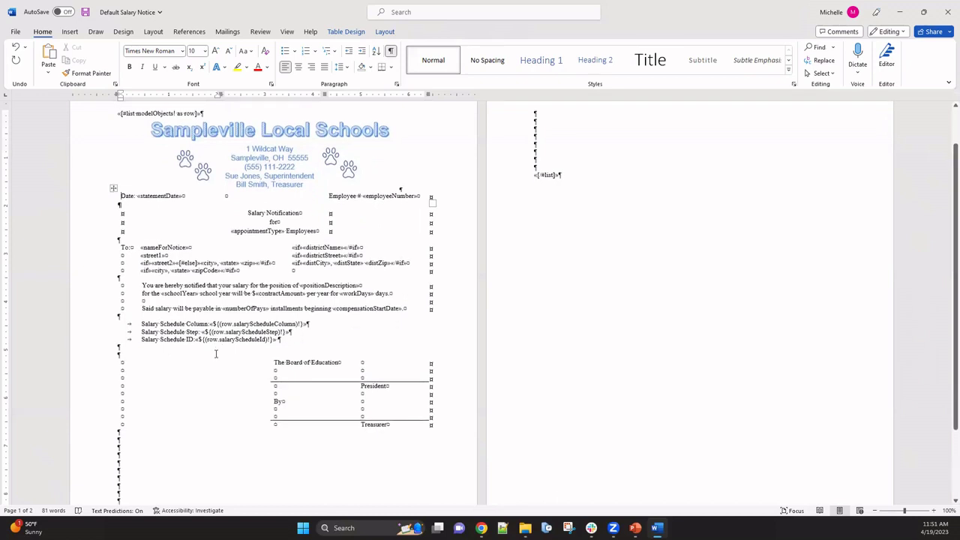
pyautogui.scroll(-2, 215, 353)
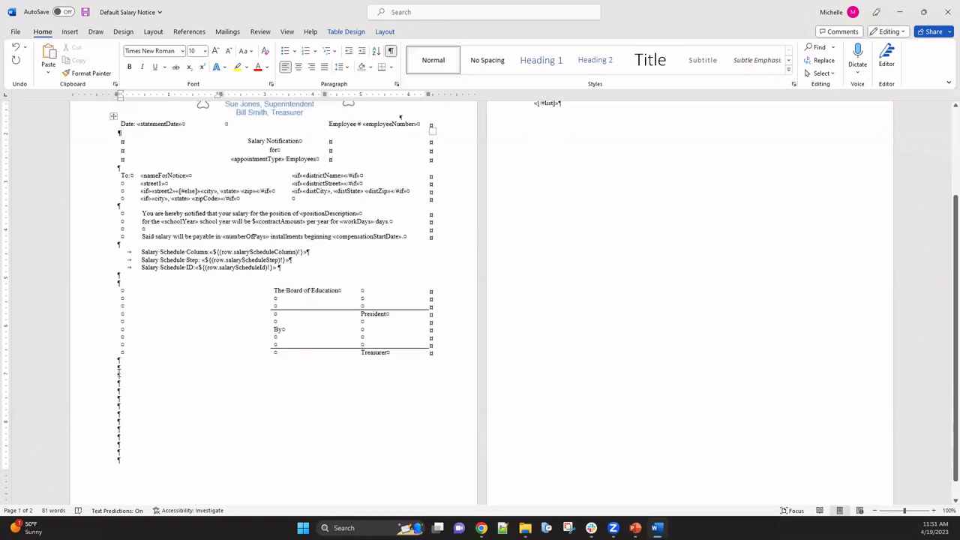
pyautogui.click(124, 459)
pyautogui.press('BackSpace')
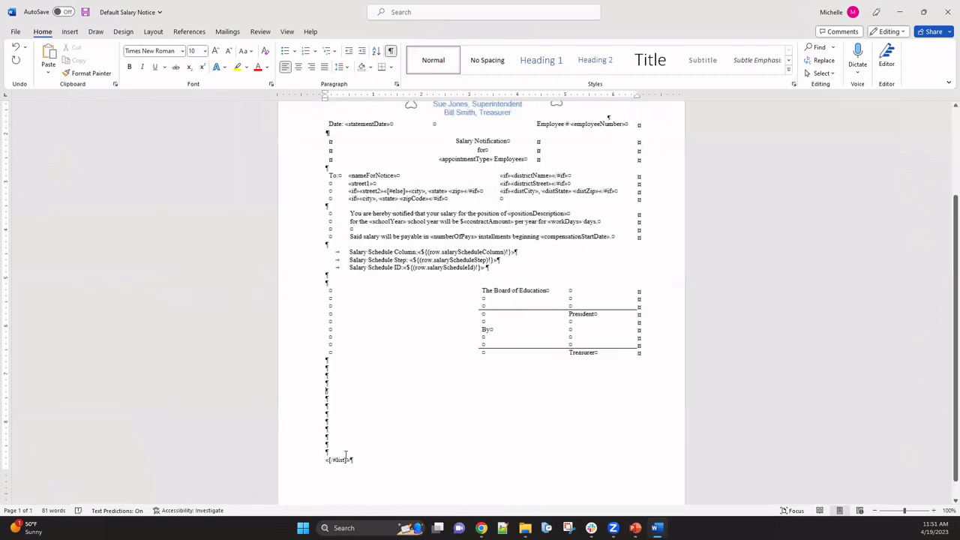
pyautogui.press('BackSpace')
pyautogui.press('BackSpace')
pyautogui.press('BackSpace')
pyautogui.press('BackSpace')
pyautogui.press('BackSpace')
pyautogui.press('BackSpace')
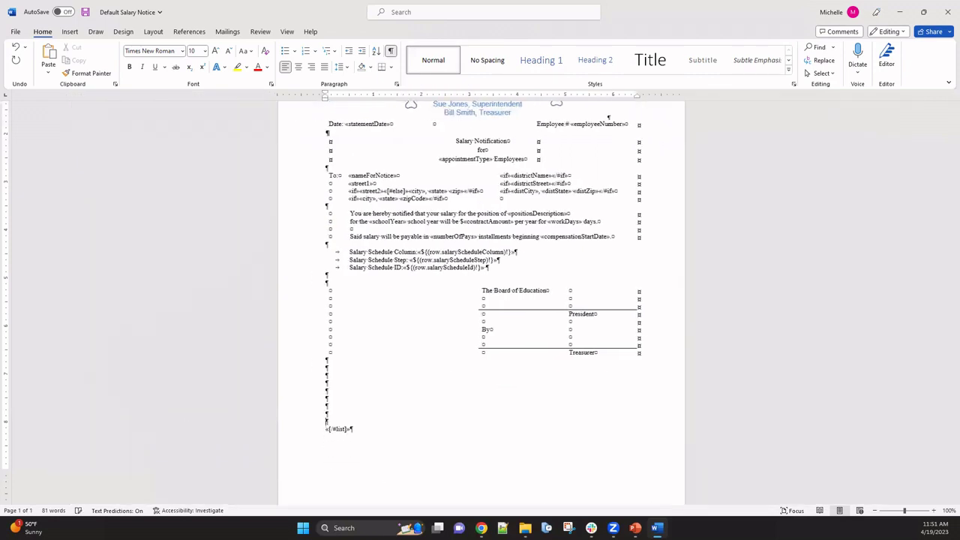
pyautogui.press('BackSpace')
pyautogui.press('BackSpace')
pyautogui.press('BackSpace')
pyautogui.press('BackSpace')
pyautogui.press('BackSpace')
pyautogui.press('BackSpace')
pyautogui.hotkey('shift', 'End')
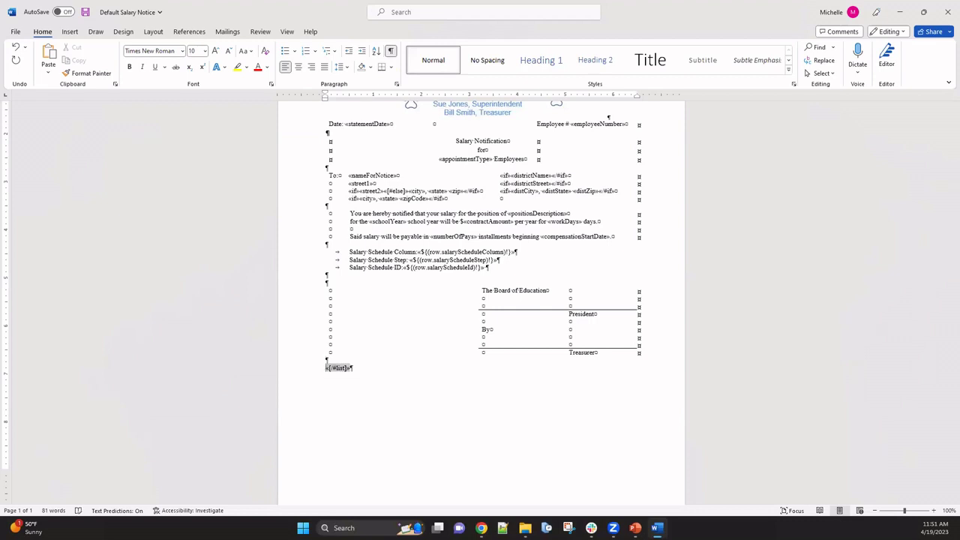
pyautogui.click(384, 374)
pyautogui.scroll(-1, 381, 411)
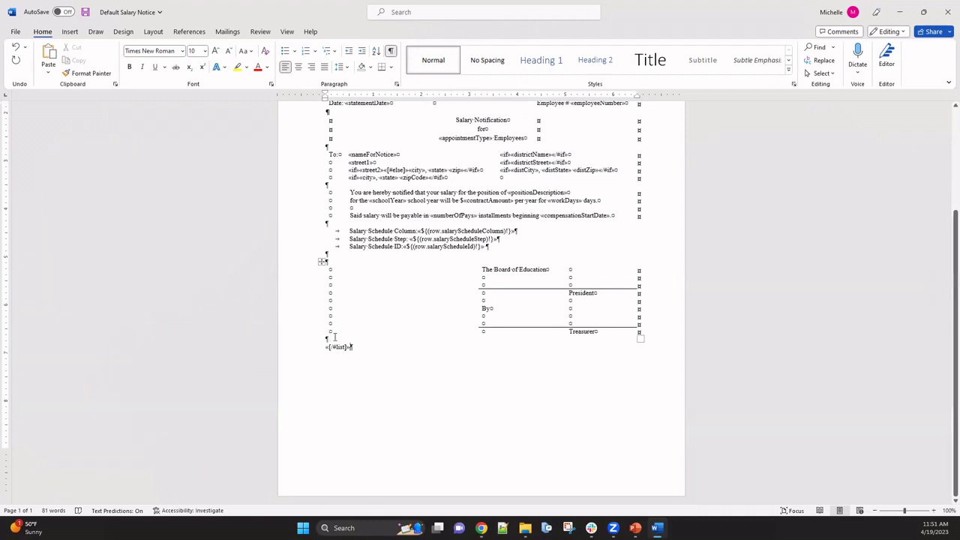
# - Save the template as Salary Notice 2024 in Downloads, replacing the existing file
pyautogui.click(16, 34)
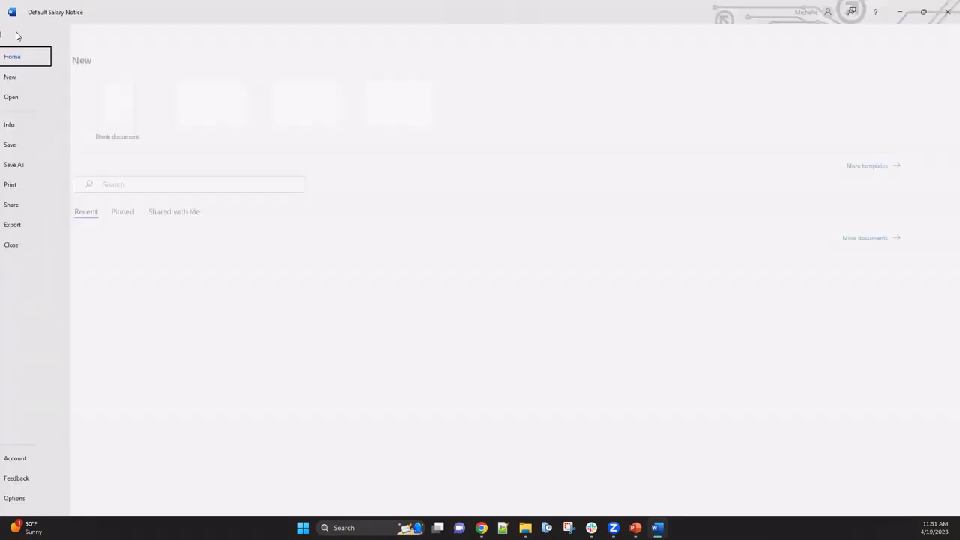
pyautogui.click(33, 165)
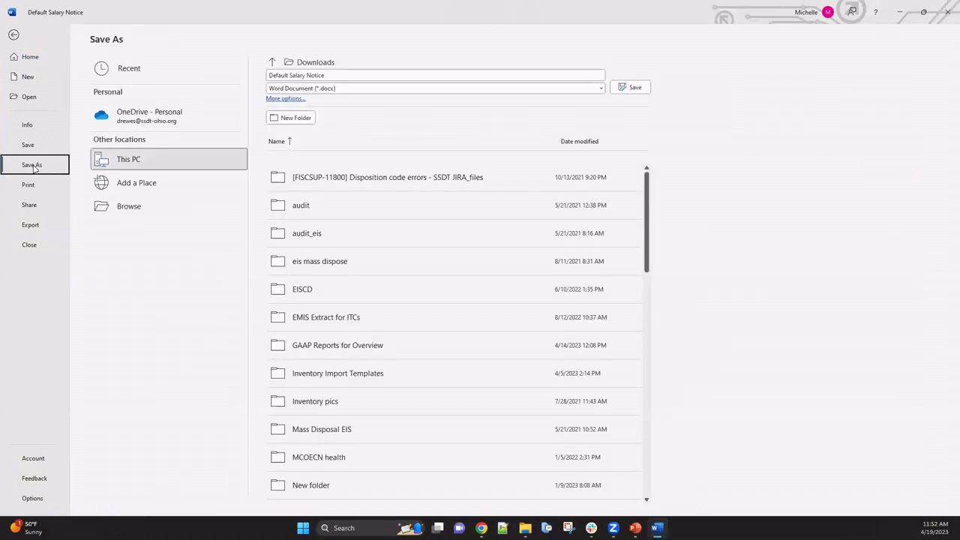
pyautogui.click(335, 75)
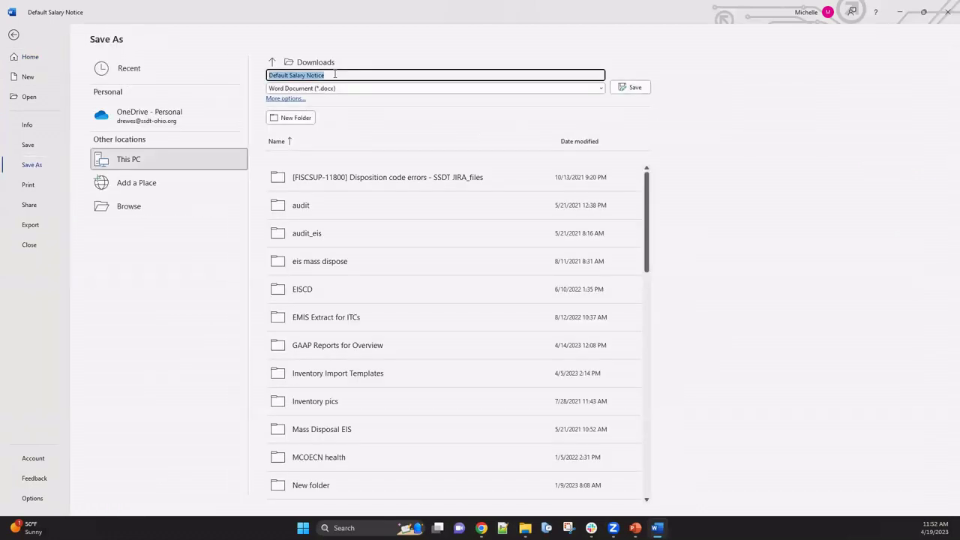
pyautogui.write('W')
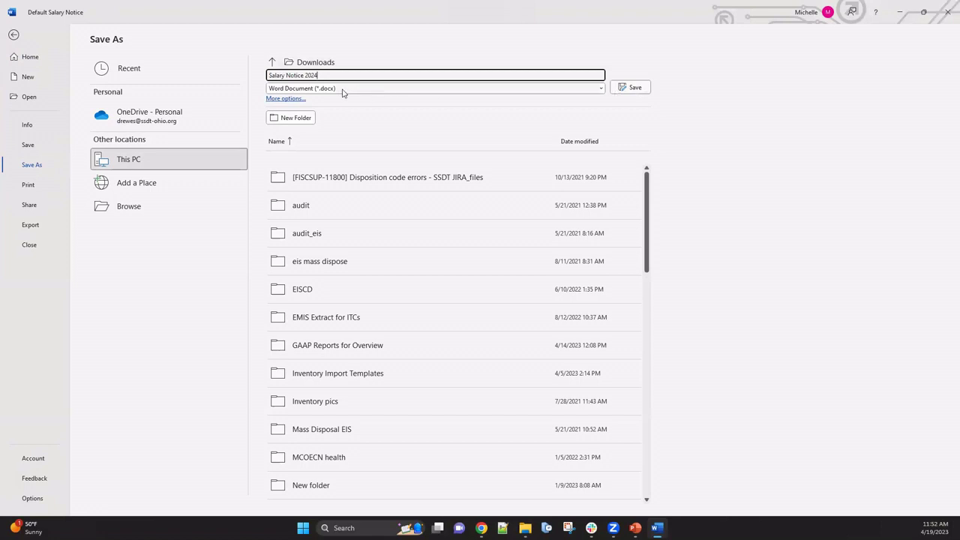
pyautogui.click(634, 88)
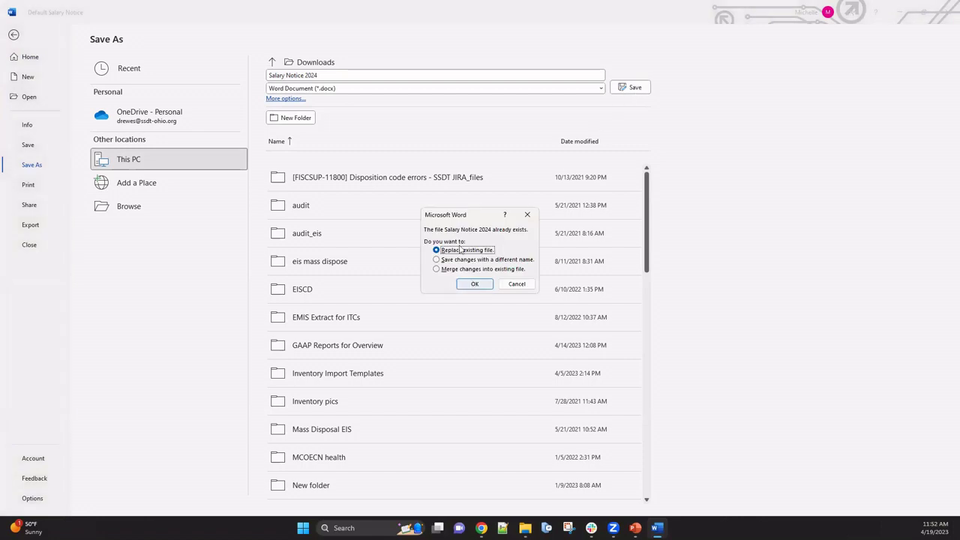
pyautogui.click(479, 288)
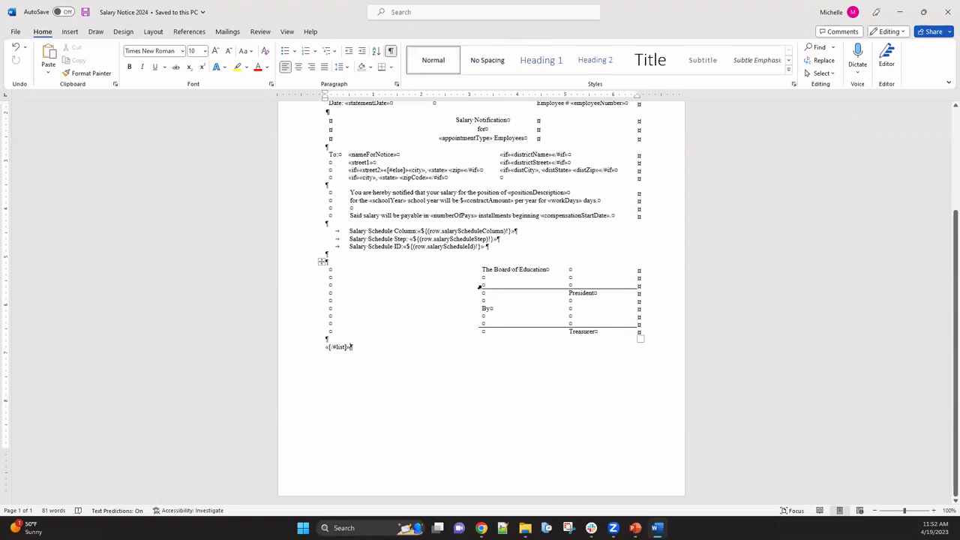
pyautogui.scroll(3, 589, 388)
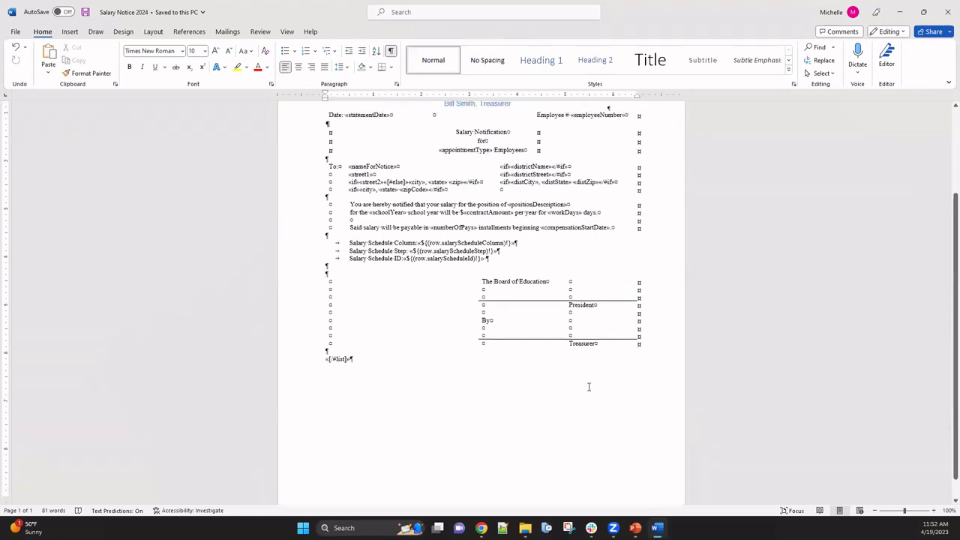
pyautogui.scroll(2, 589, 388)
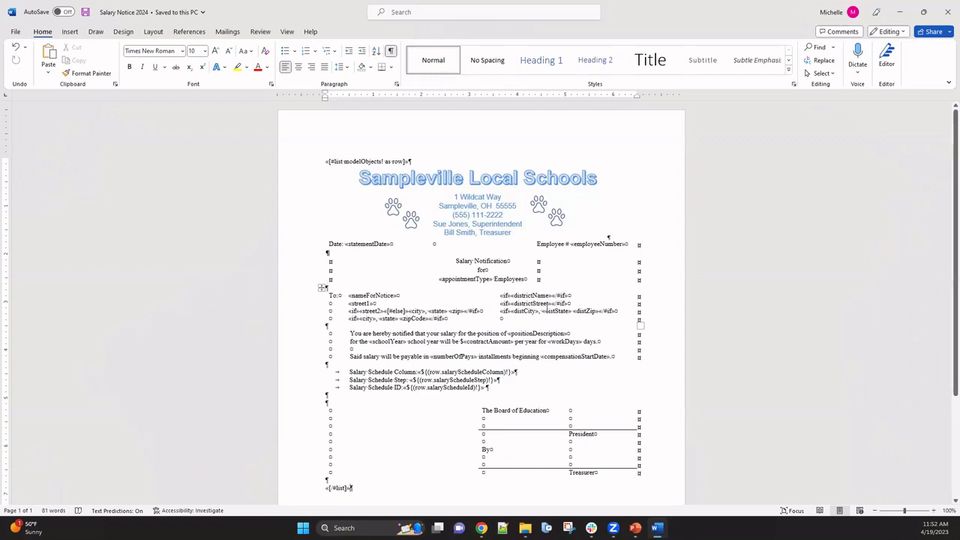
pyautogui.click(900, 15)
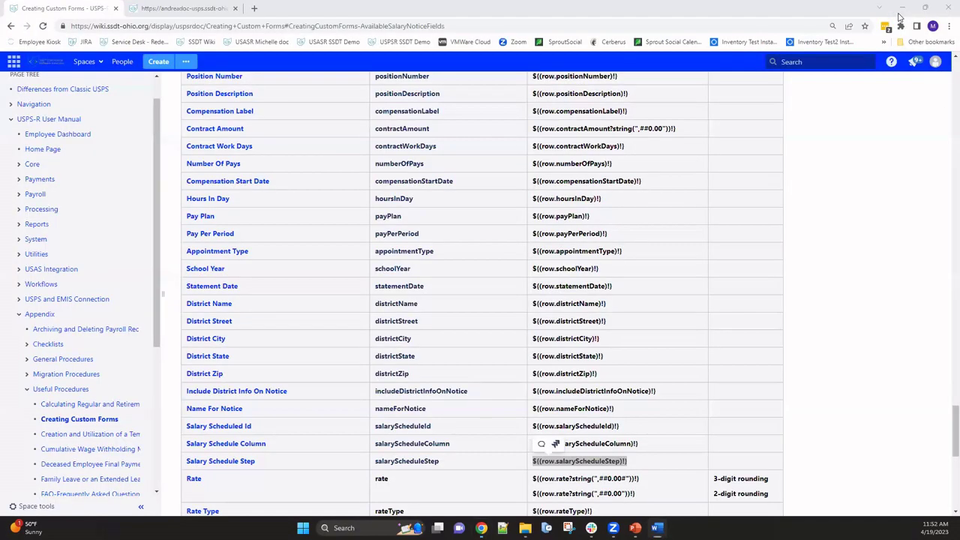
# - Start a new custom form in Report Manager named Salary Notice 2024
pyautogui.click(174, 9)
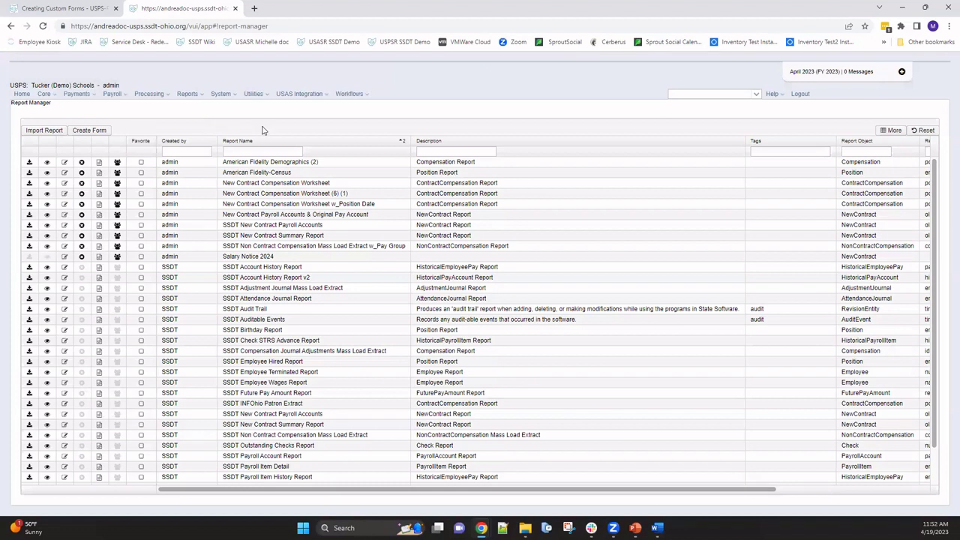
pyautogui.click(91, 132)
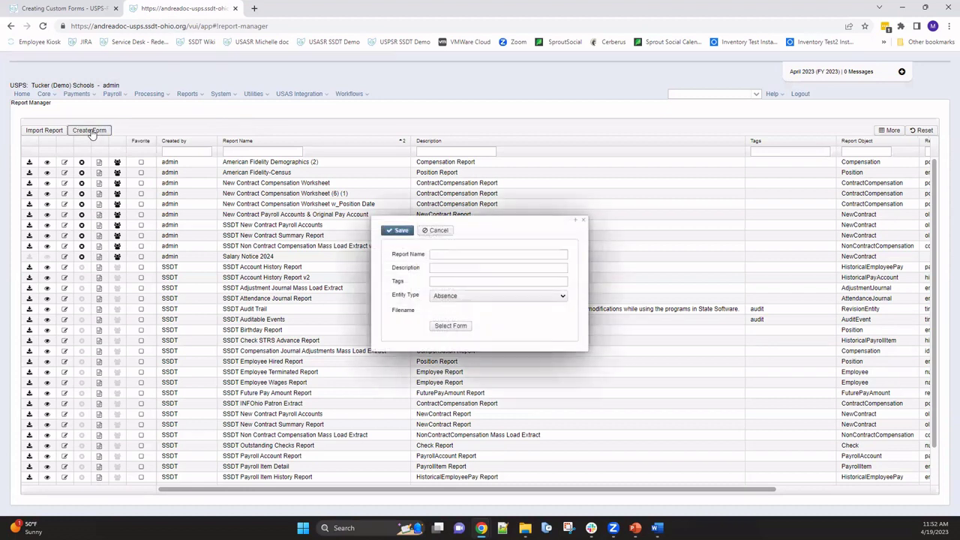
pyautogui.click(454, 253)
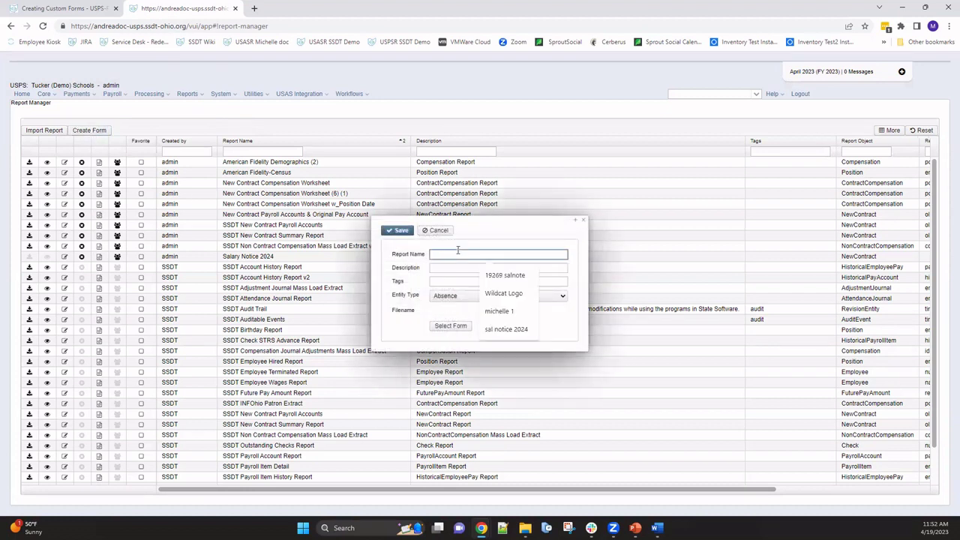
pyautogui.write('Salary ')
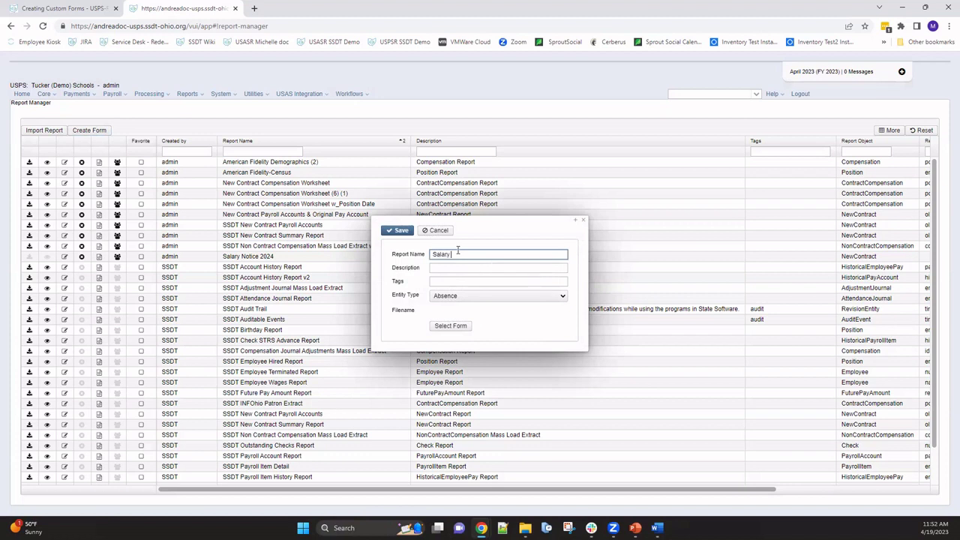
pyautogui.write('Notice 2024')
# - Set entity type NewContract, attach Salary Notice 2024.docx, and save the form
pyautogui.click(563, 297)
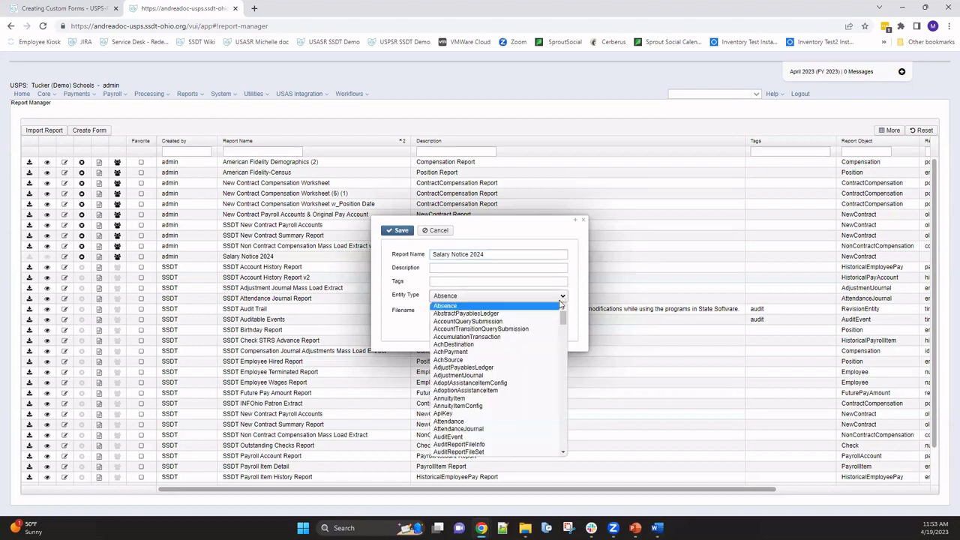
pyautogui.press('n')
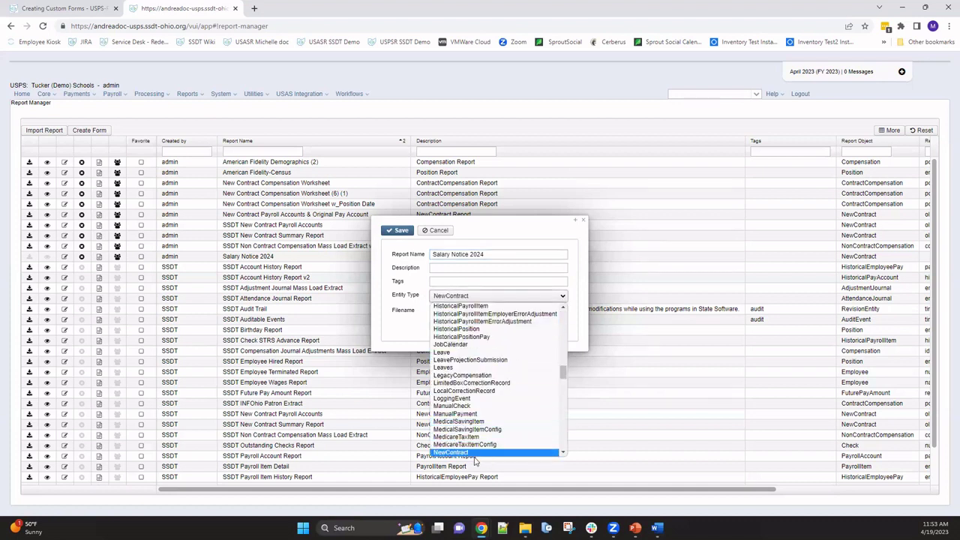
pyautogui.click(473, 452)
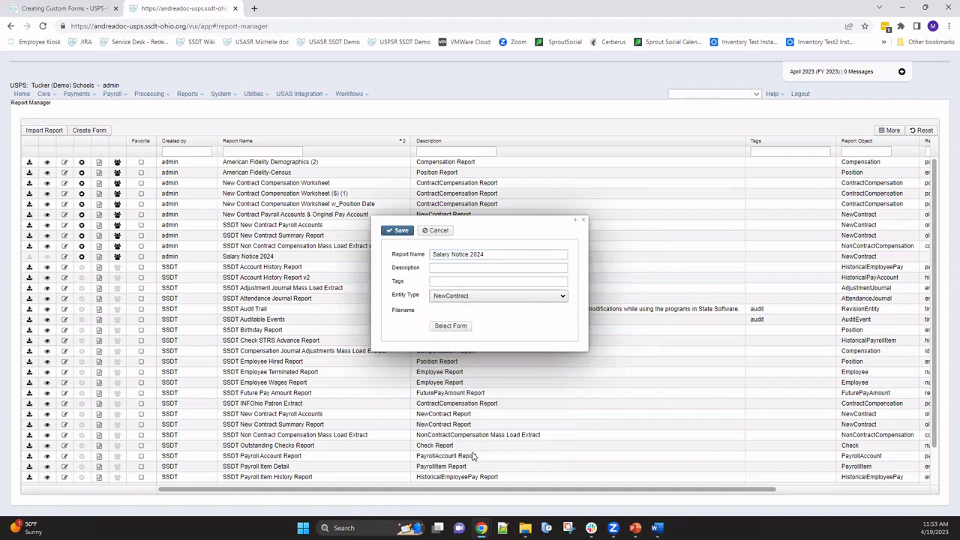
pyautogui.click(444, 327)
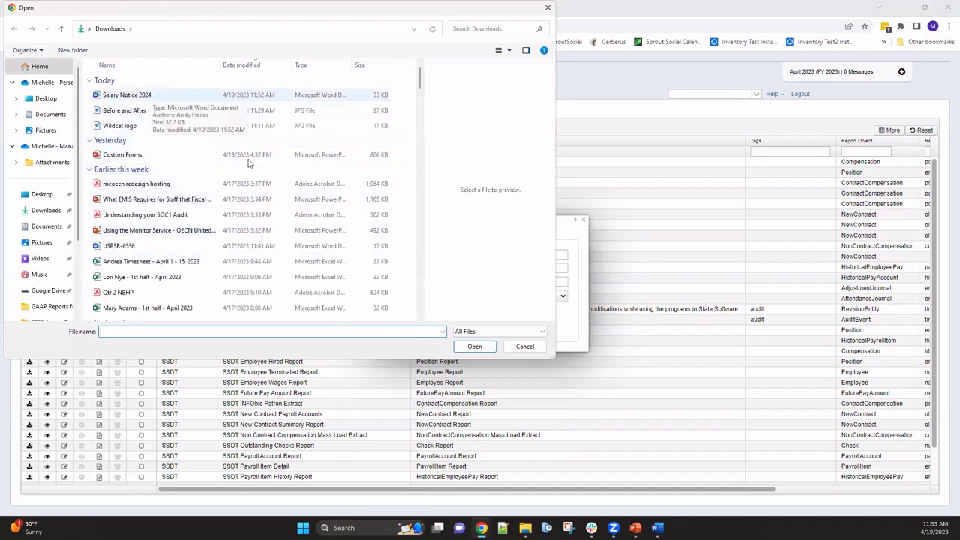
pyautogui.click(152, 96)
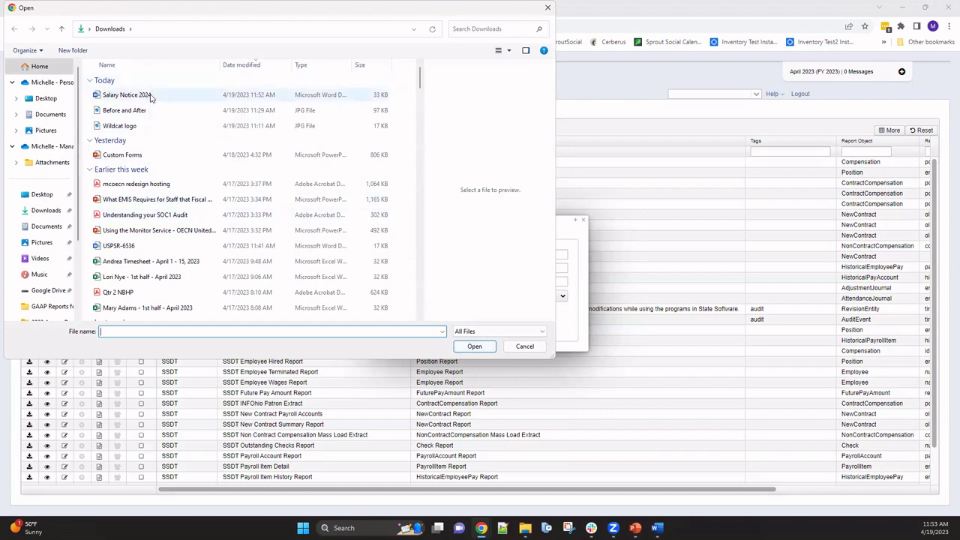
pyautogui.click(474, 345)
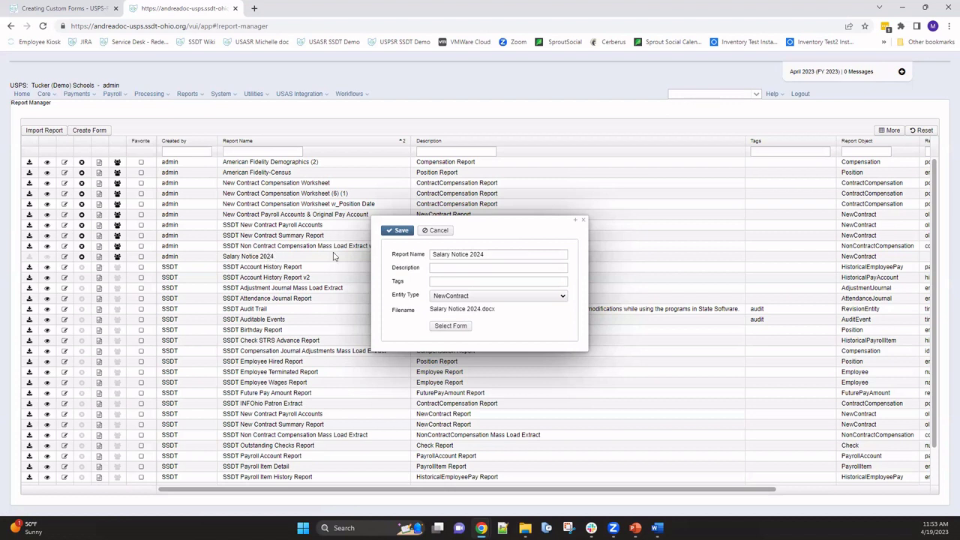
pyautogui.click(440, 231)
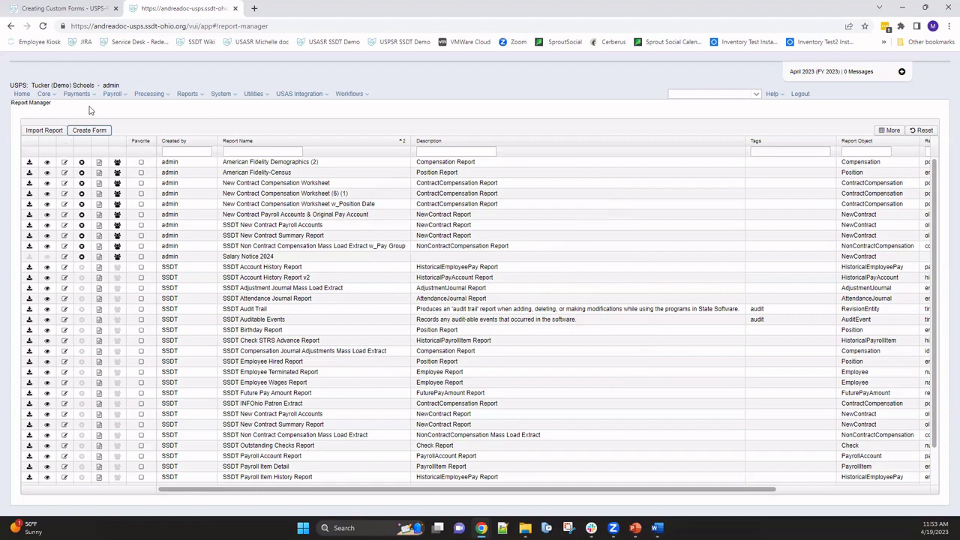
# - On the New Contracts Salary Notices tab, select two specific employees by name search
pyautogui.click(150, 94)
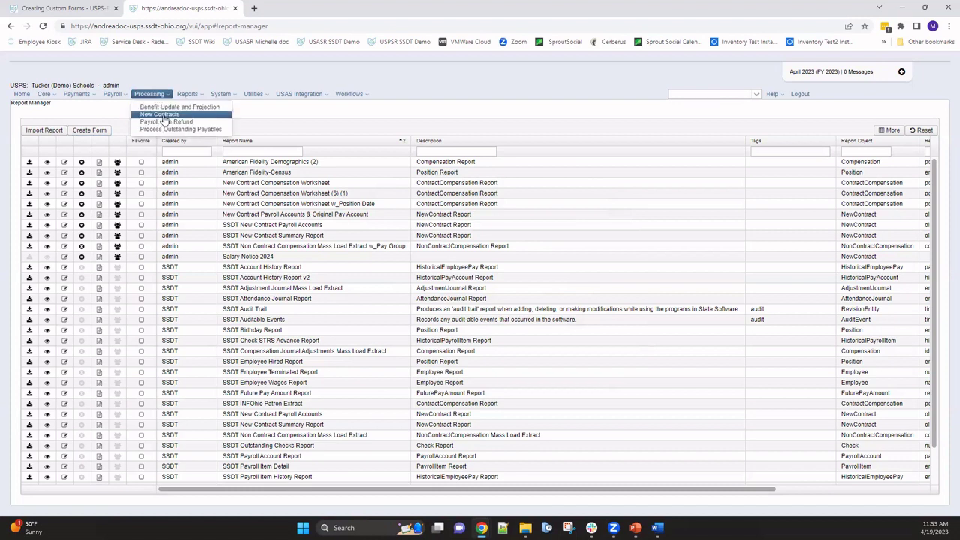
pyautogui.click(164, 121)
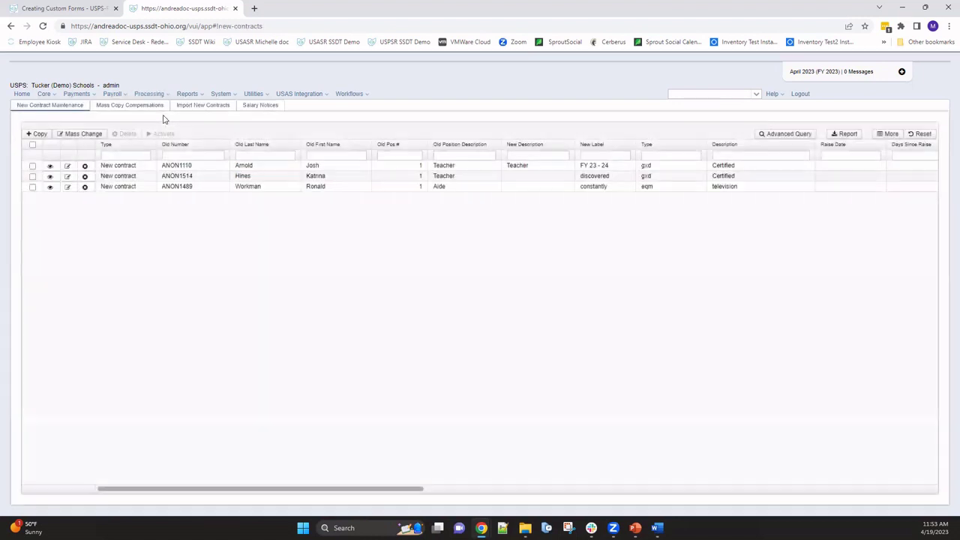
pyautogui.click(274, 109)
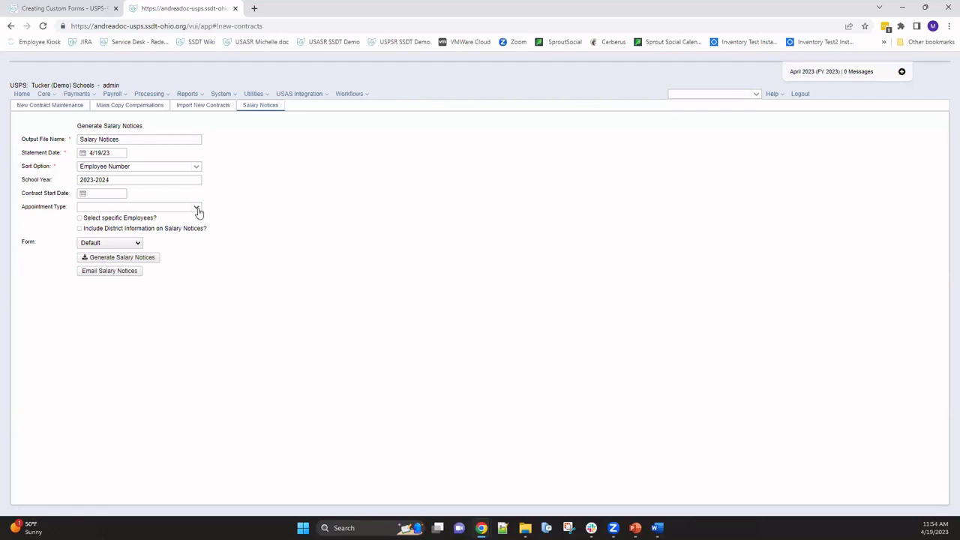
pyautogui.click(79, 217)
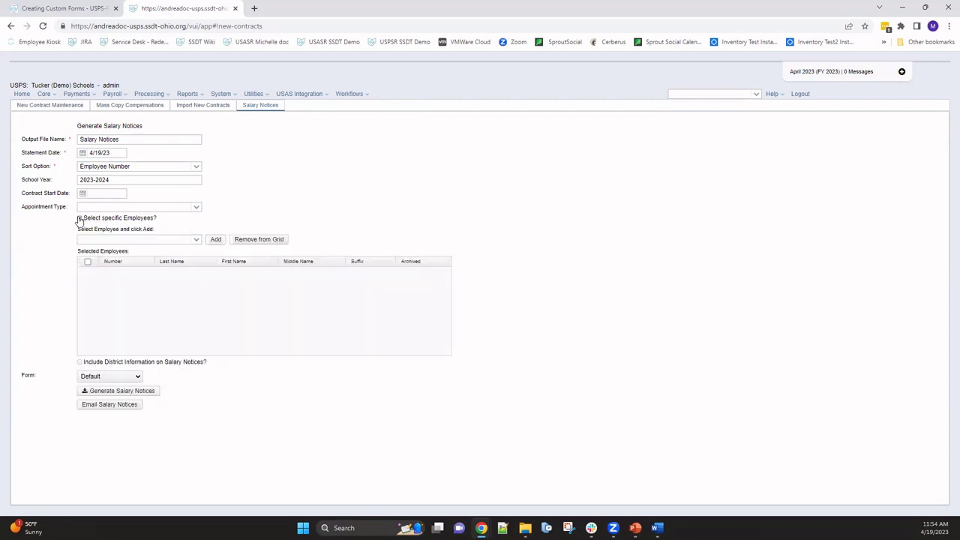
pyautogui.click(175, 238)
pyautogui.write('arnold')
pyautogui.click(172, 253)
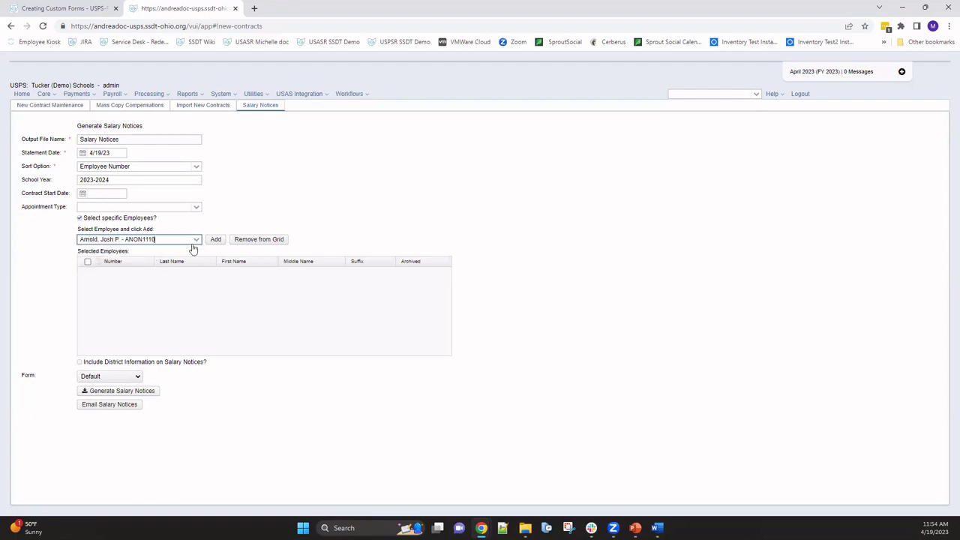
pyautogui.click(215, 239)
pyautogui.click(135, 240)
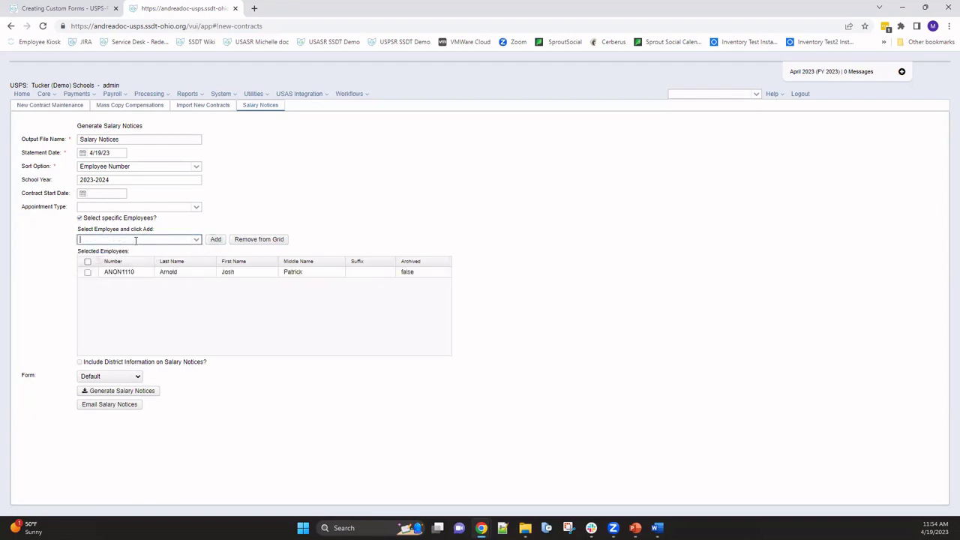
pyautogui.write('katrin')
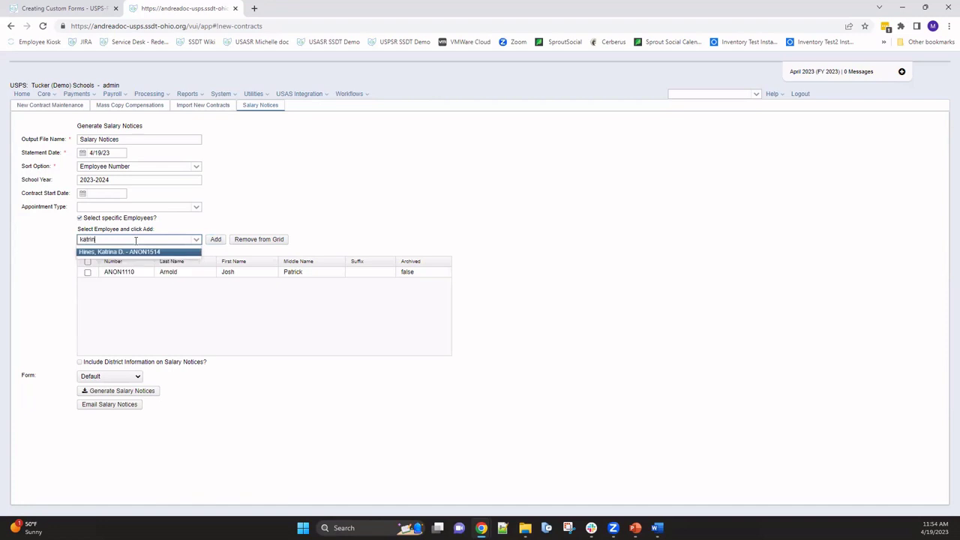
pyautogui.click(141, 253)
pyautogui.click(216, 240)
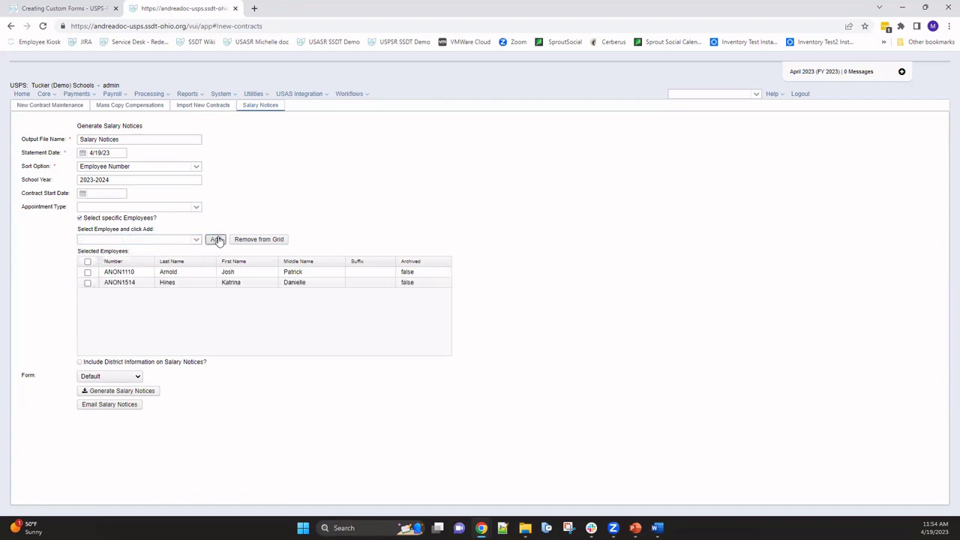
# - Include district information, use form Salary Notice 2024, and generate and save Salary Notices.pdf
pyautogui.click(80, 362)
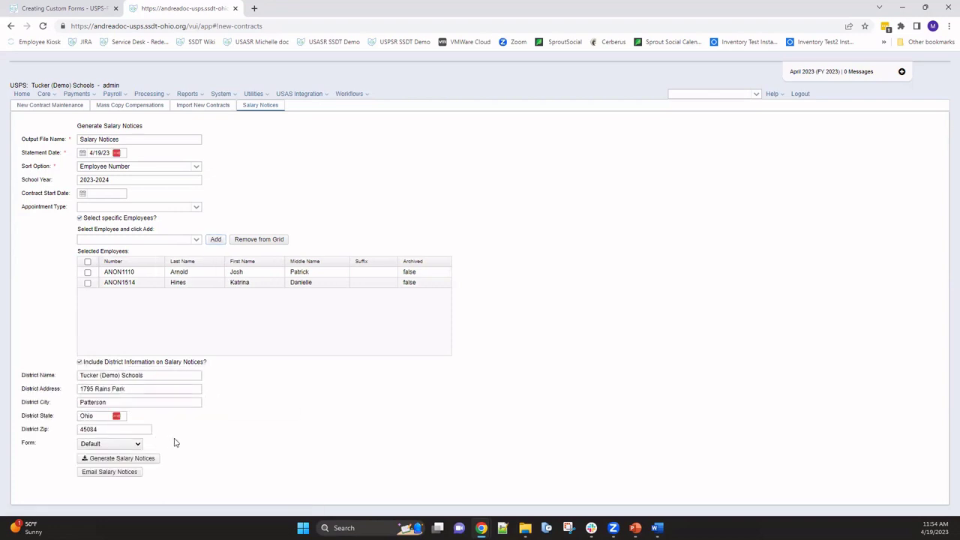
pyautogui.click(137, 444)
pyautogui.click(123, 461)
pyautogui.click(153, 462)
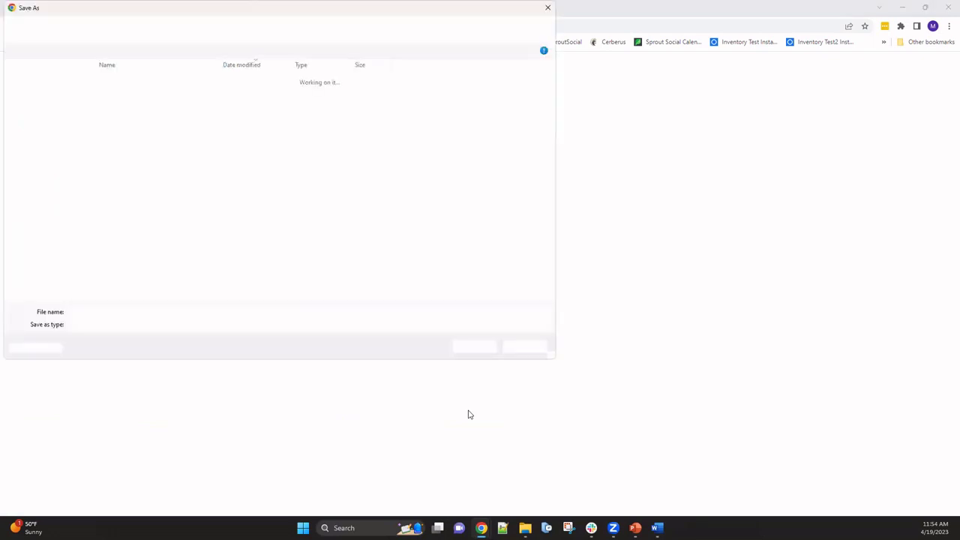
pyautogui.click(472, 347)
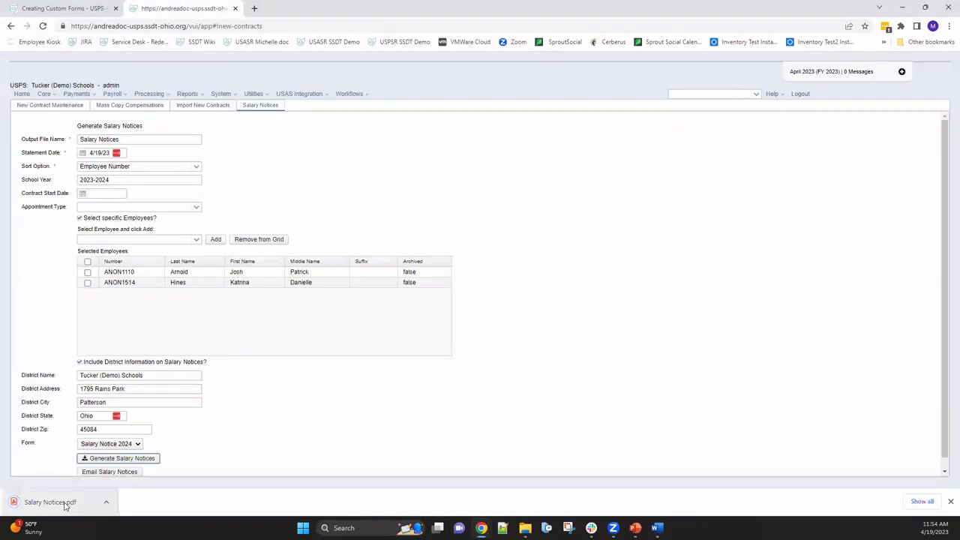
pyautogui.click(65, 503)
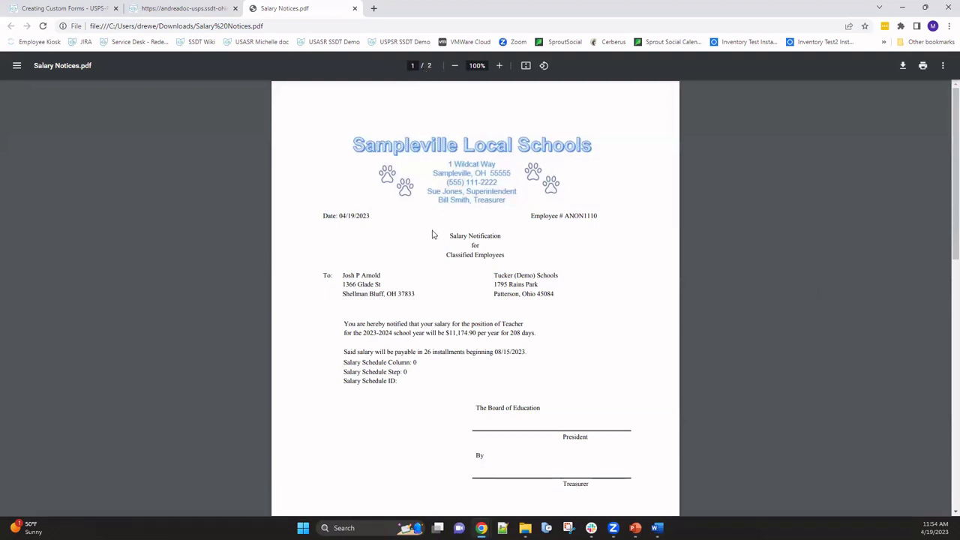
# - Scroll through both letterhead salary notice pages of Salary Notices.pdf to check them
pyautogui.scroll(-2, 450, 270)
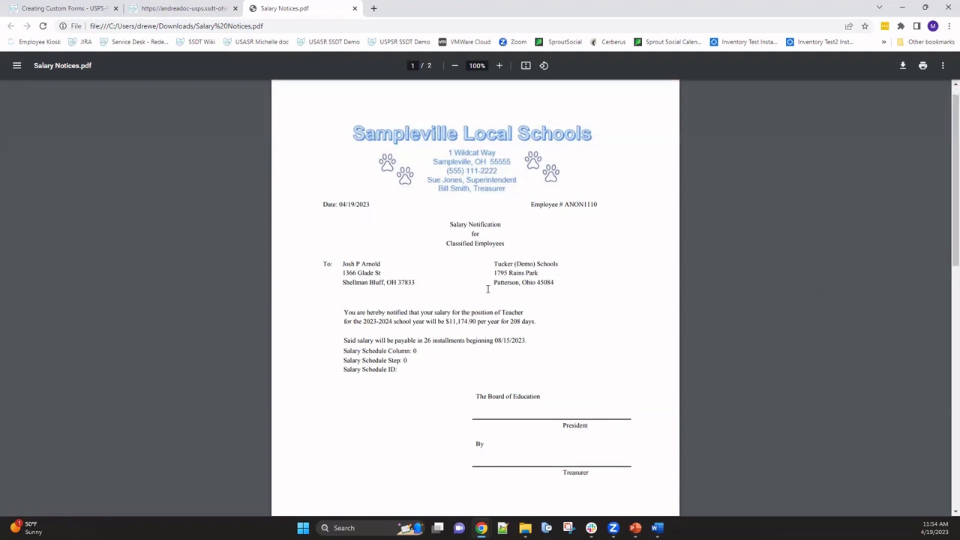
pyautogui.scroll(2, 459, 256)
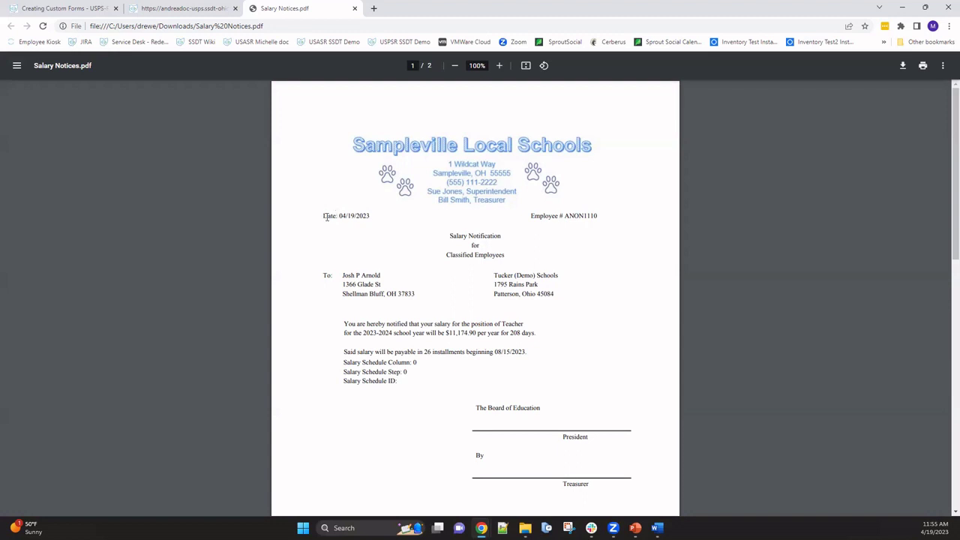
pyautogui.scroll(-2, 459, 255)
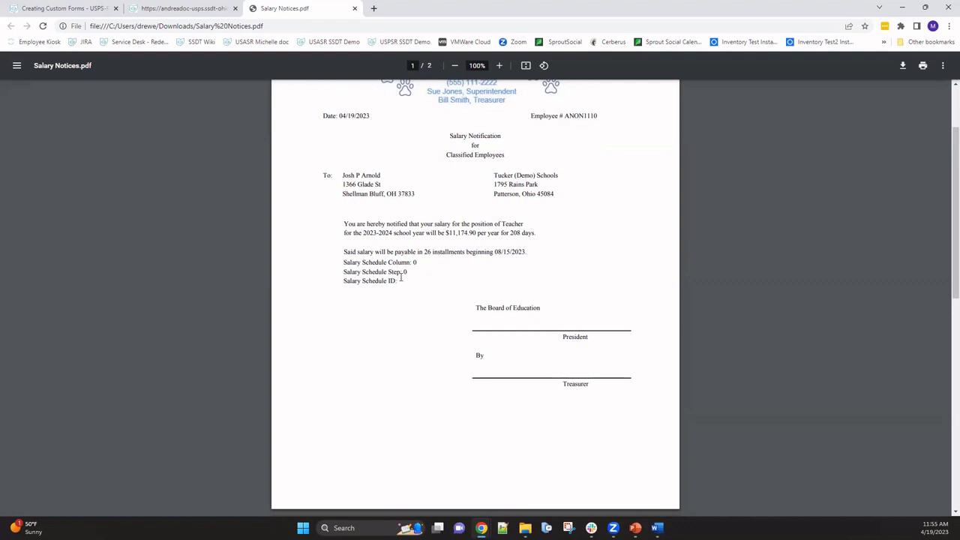
pyautogui.scroll(-3, 400, 277)
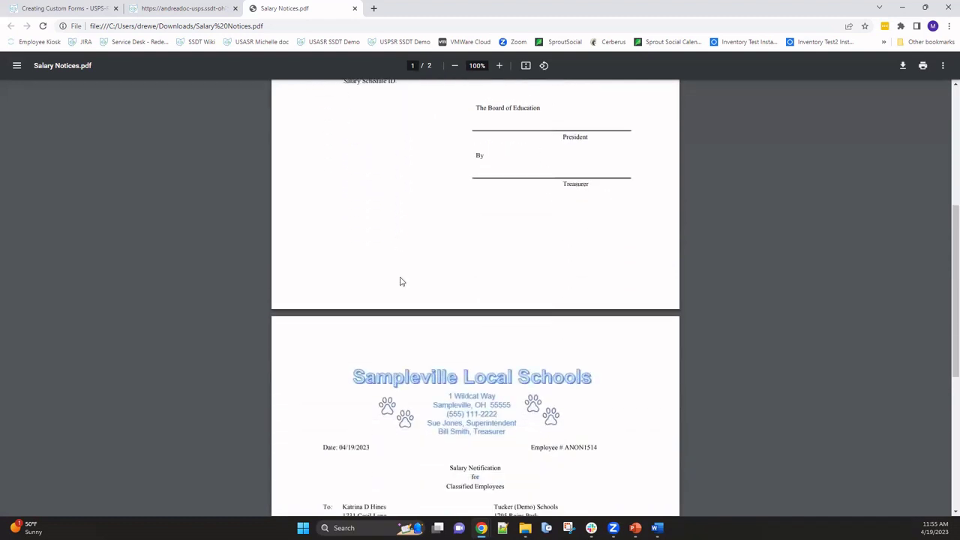
pyautogui.scroll(-1, 400, 281)
pyautogui.scroll(-2, 413, 313)
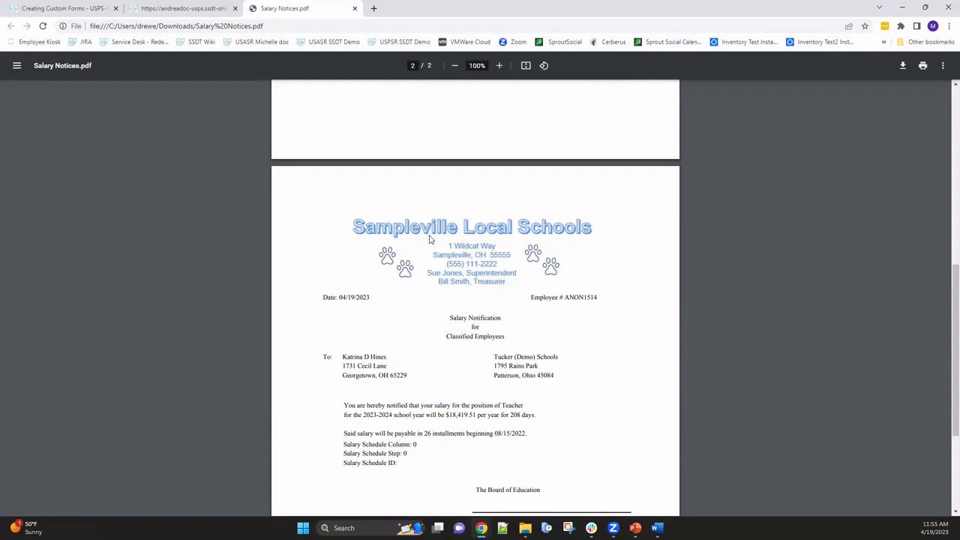
pyautogui.scroll(1, 430, 238)
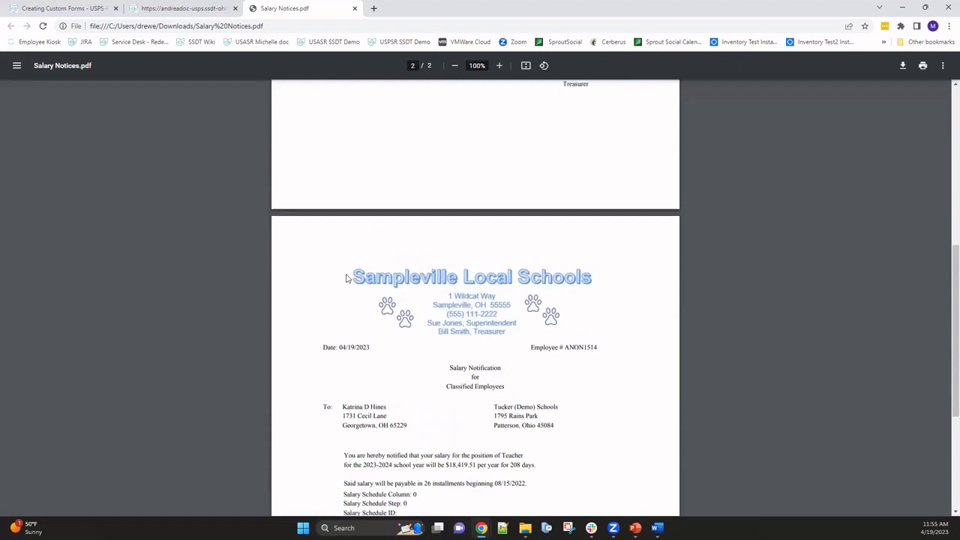
pyautogui.scroll(5, 386, 279)
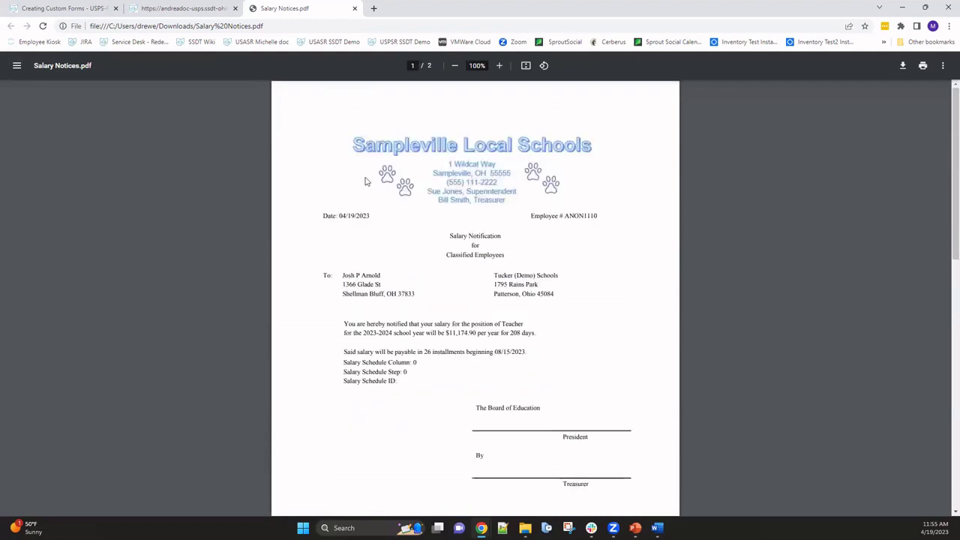
pyautogui.scroll(-6, 452, 248)
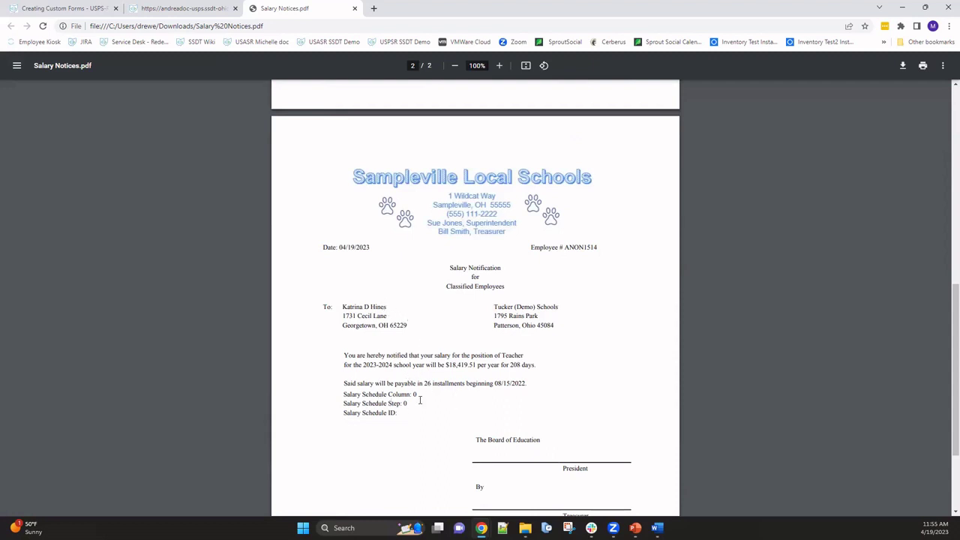
pyautogui.scroll(-3, 420, 399)
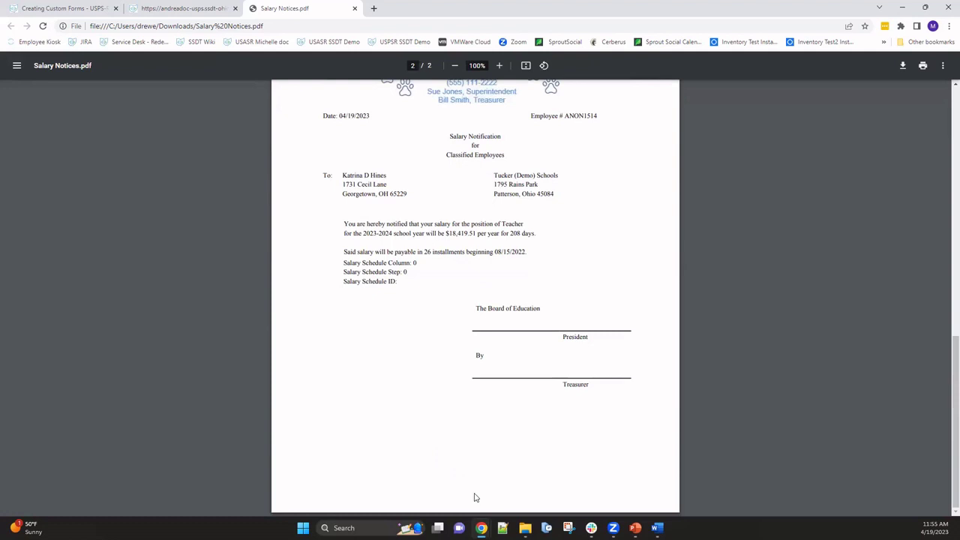